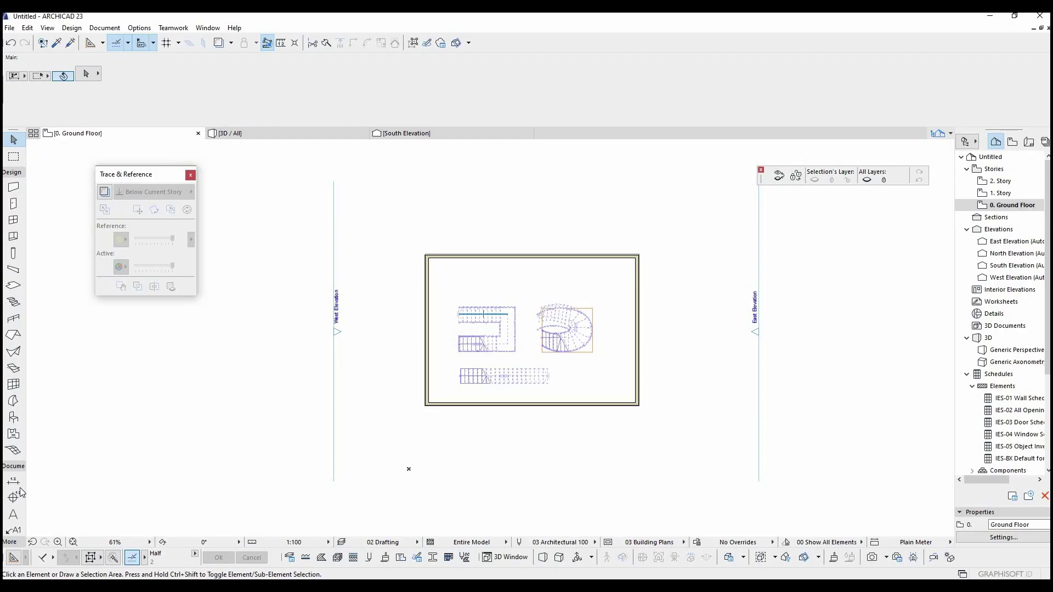
# - Draw a horizontal section line across the ground floor through both staircases and set its viewing side
pyautogui.scroll(-3, 19, 494)
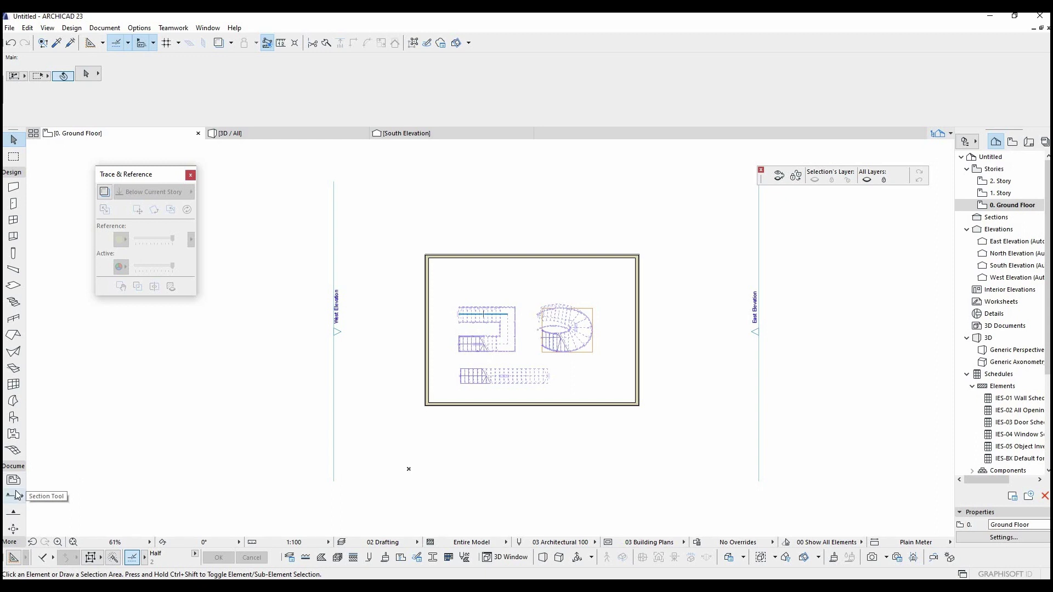
pyautogui.click(14, 497)
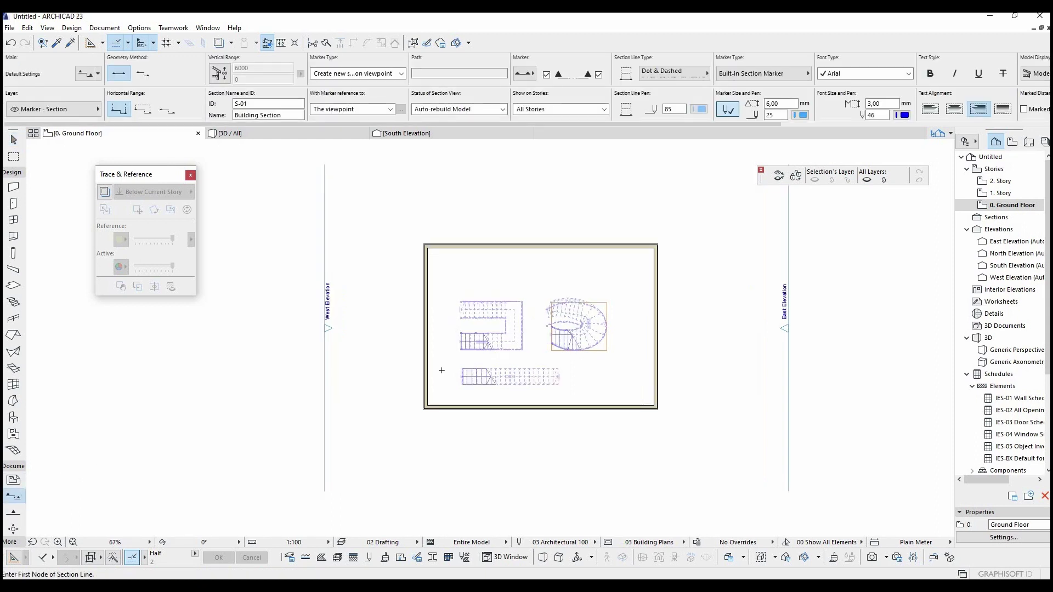
pyautogui.scroll(4, 439, 370)
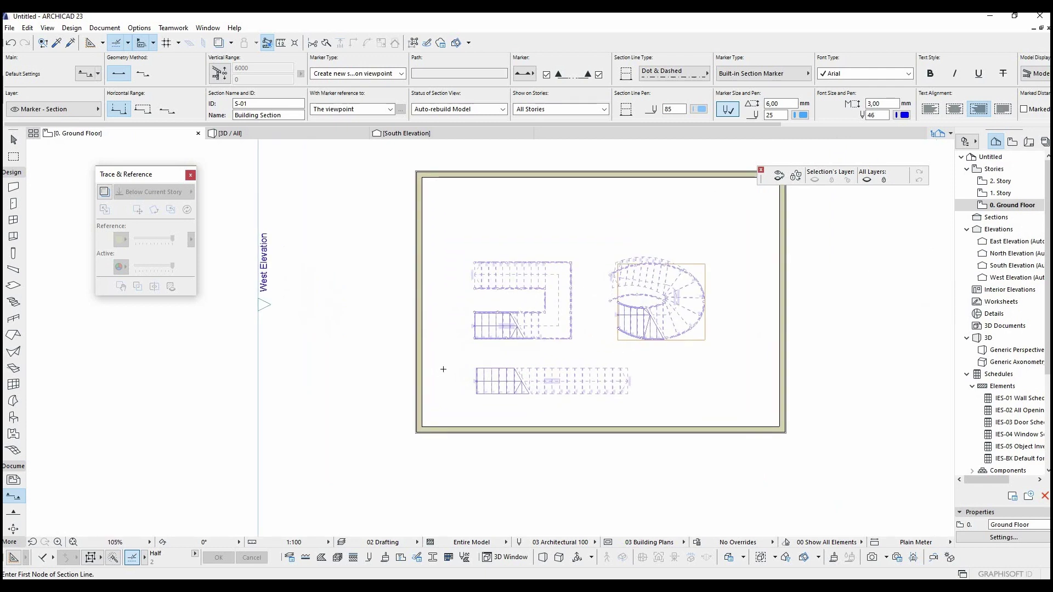
pyautogui.click(376, 325)
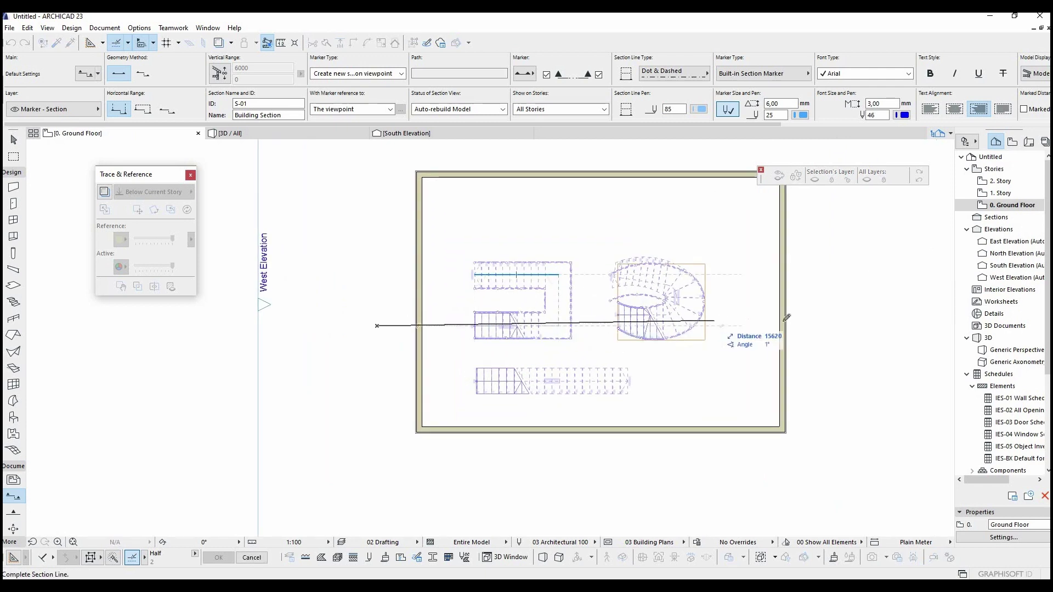
pyautogui.click(817, 326)
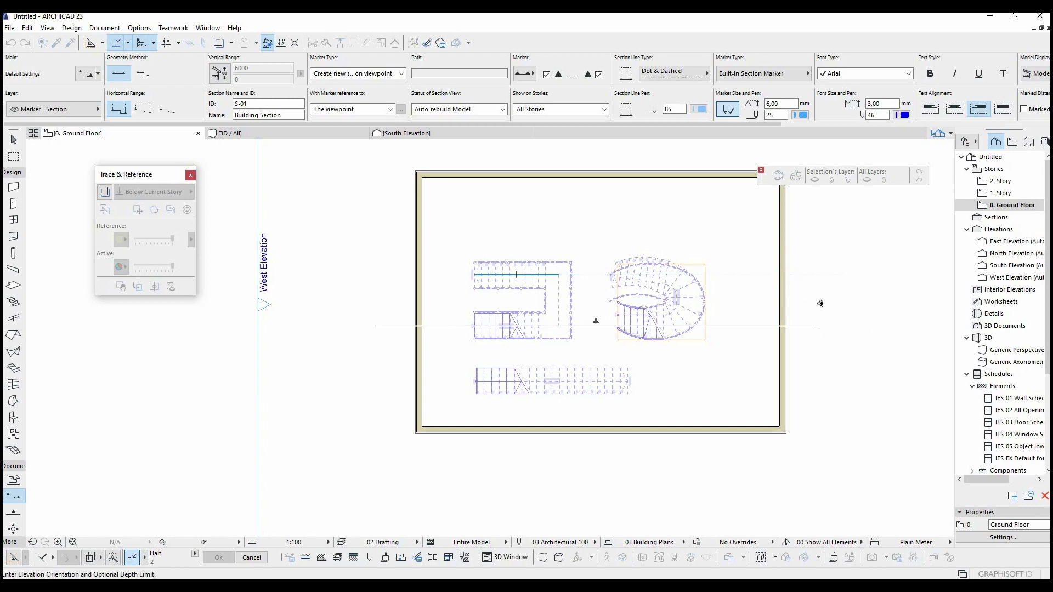
pyautogui.click(823, 287)
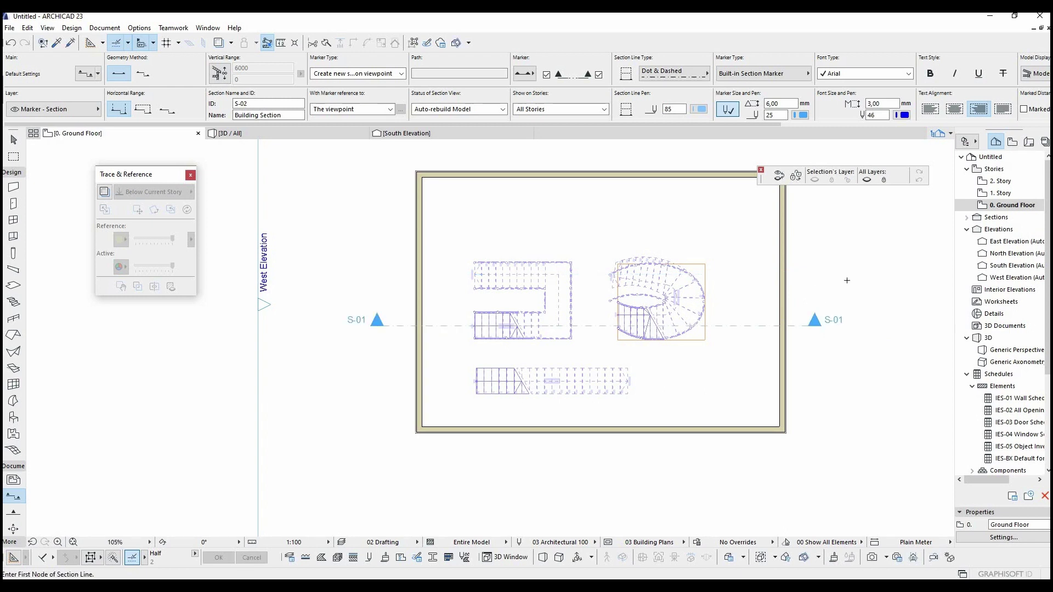
pyautogui.moveTo(801, 310); pyautogui.dragTo(793, 312, button='middle')
# - Select the section line and confirm its ID S-01 and name Building Section in the Info Box
pyautogui.press('Escape')
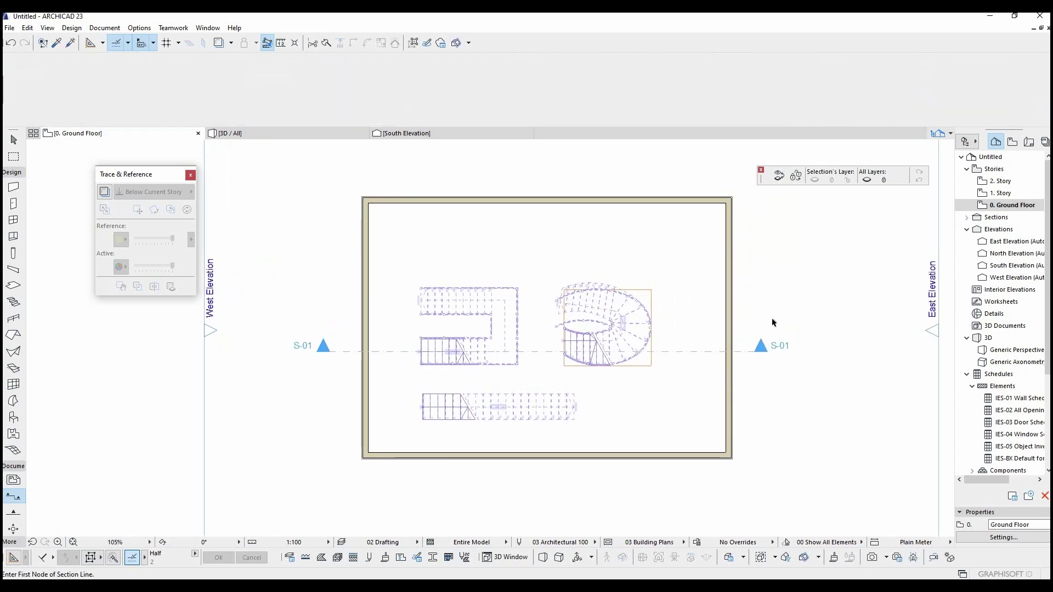
pyautogui.click(702, 353)
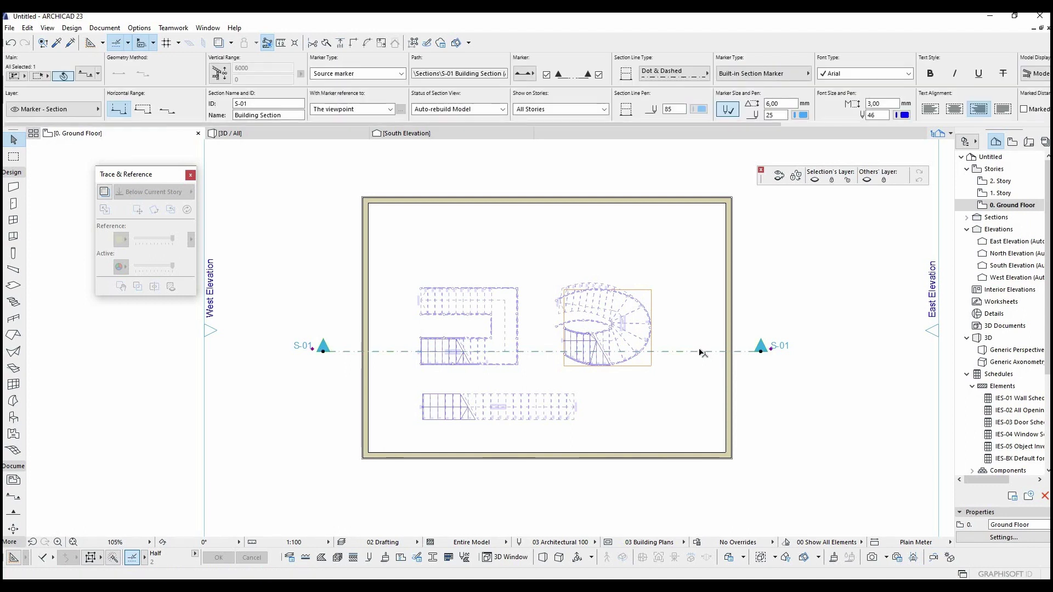
pyautogui.click(252, 103)
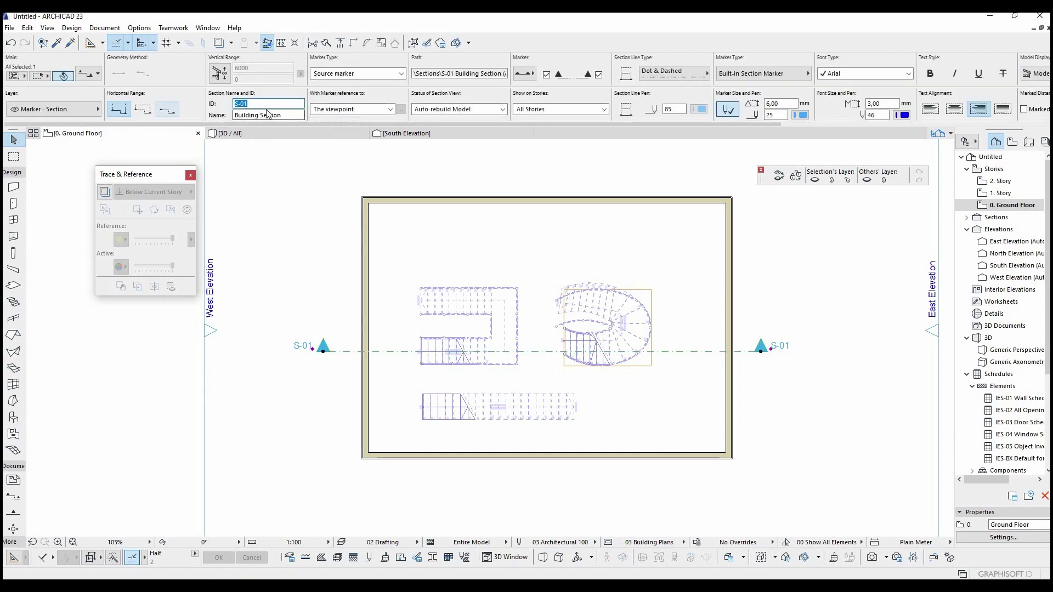
pyautogui.press('Tab')
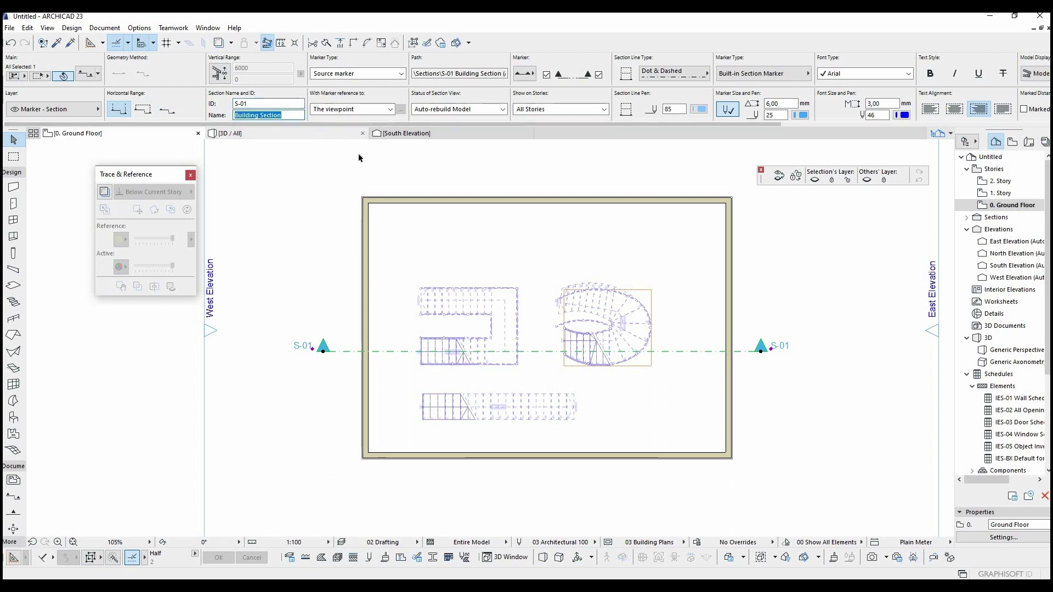
pyautogui.click(400, 229)
# - Open S-01 Building Section from the Navigator's Sections list and zoom into the staircases
pyautogui.moveTo(531, 224); pyautogui.dragTo(535, 229, button='middle')
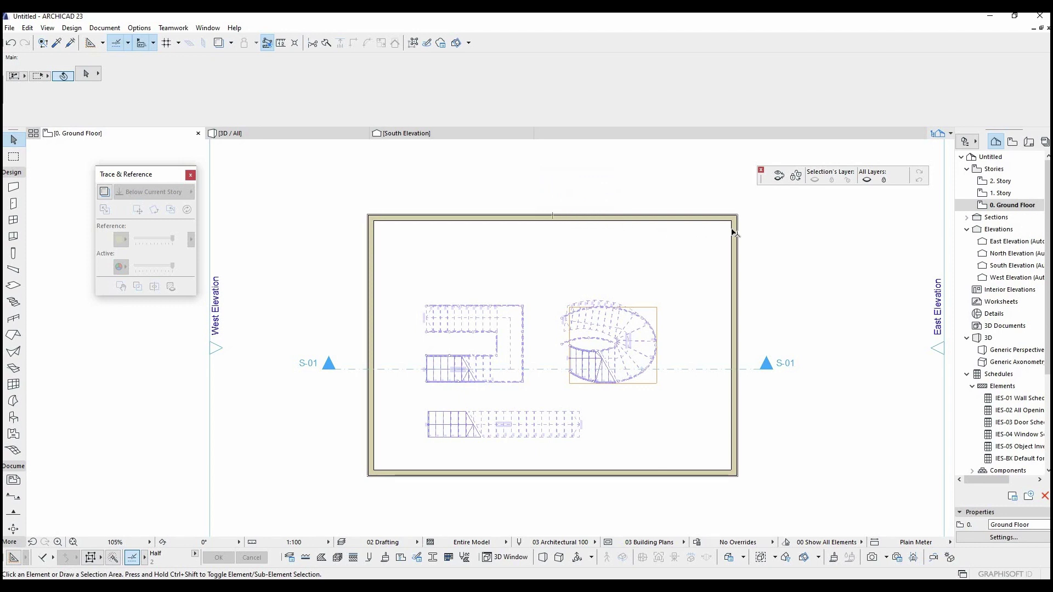
pyautogui.click(967, 219)
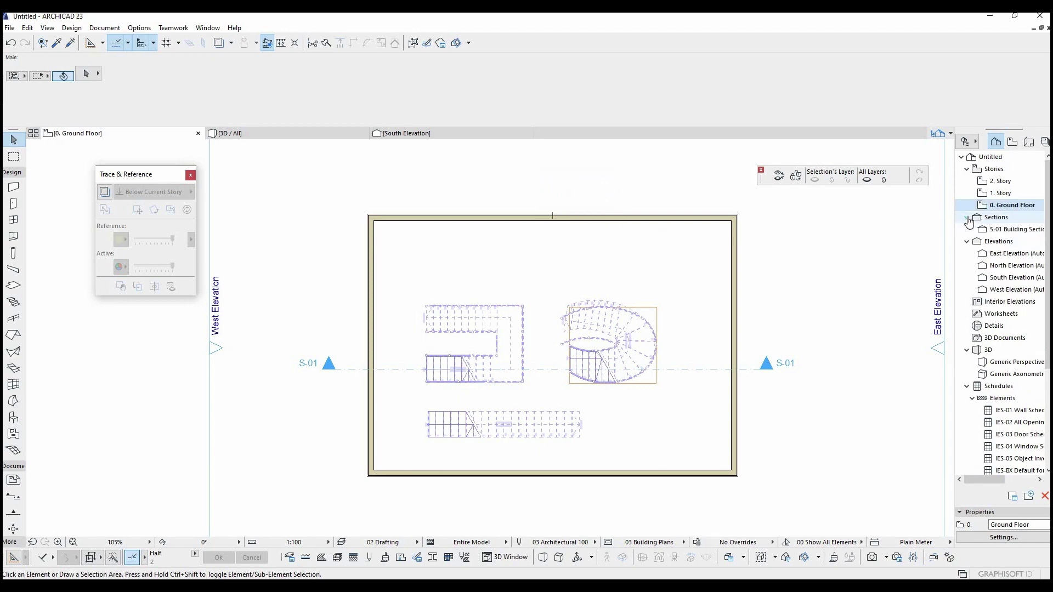
pyautogui.click(998, 231)
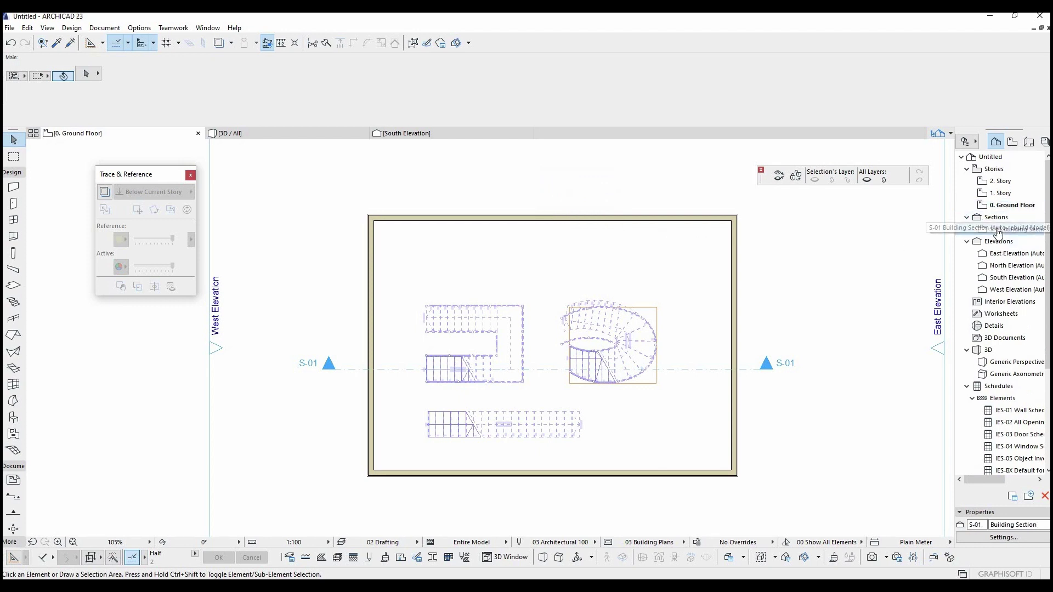
pyautogui.doubleClick(1018, 230)
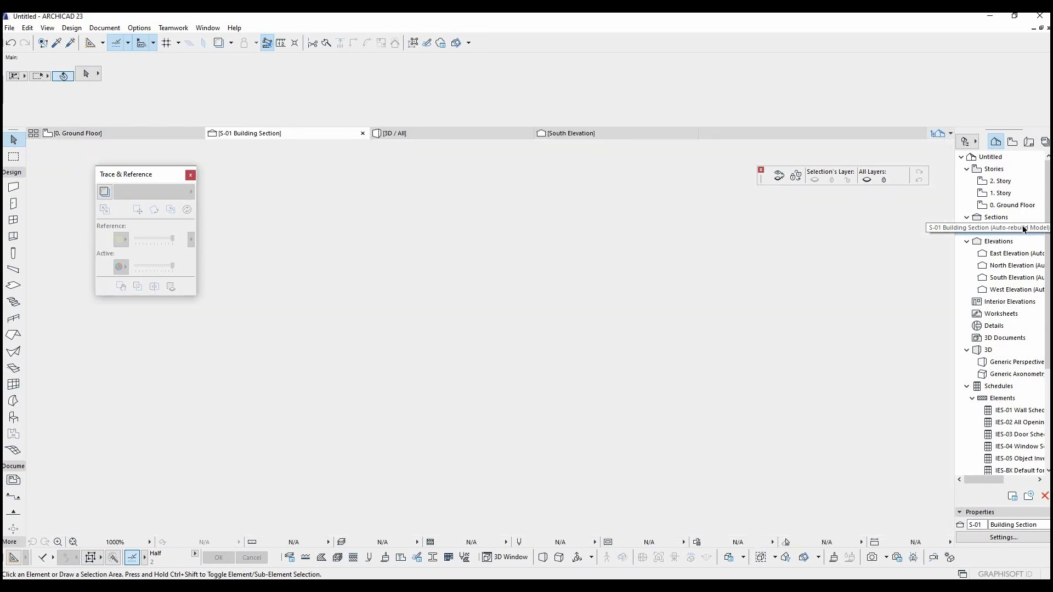
pyautogui.scroll(4, 470, 425)
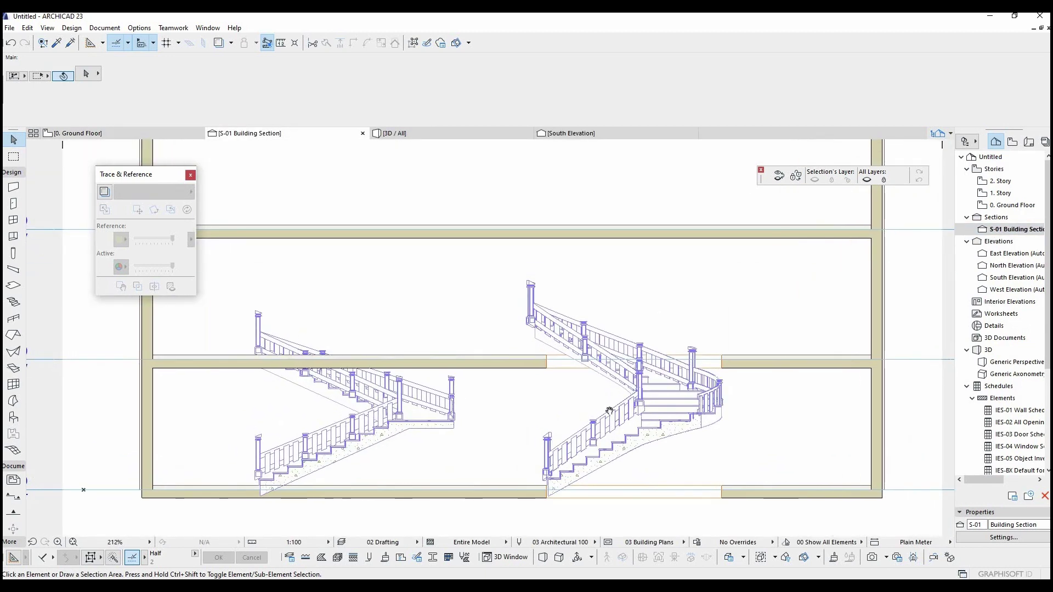
pyautogui.scroll(4, 698, 447)
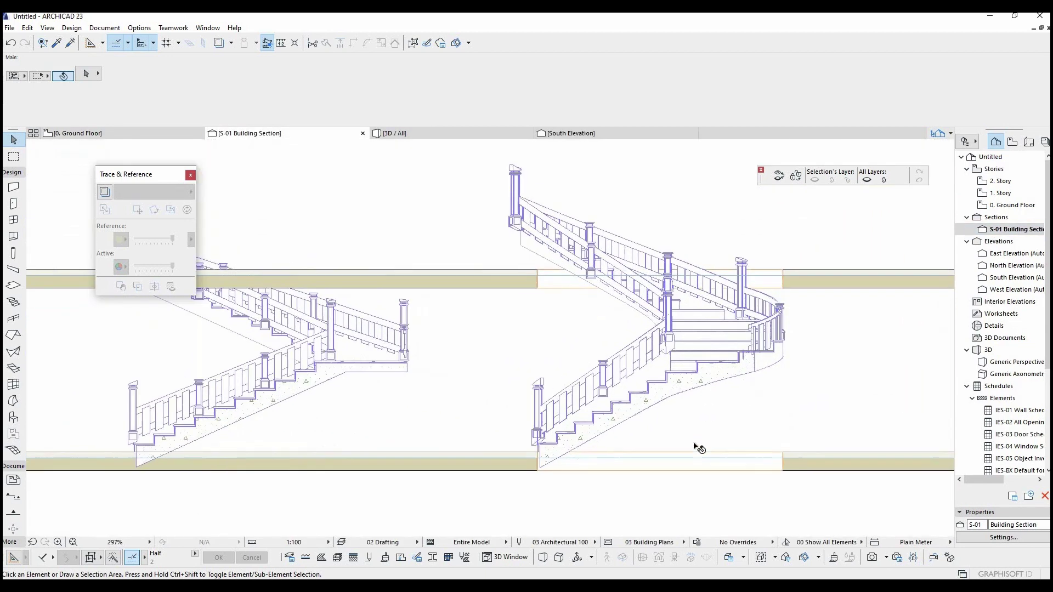
pyautogui.scroll(1, 591, 468)
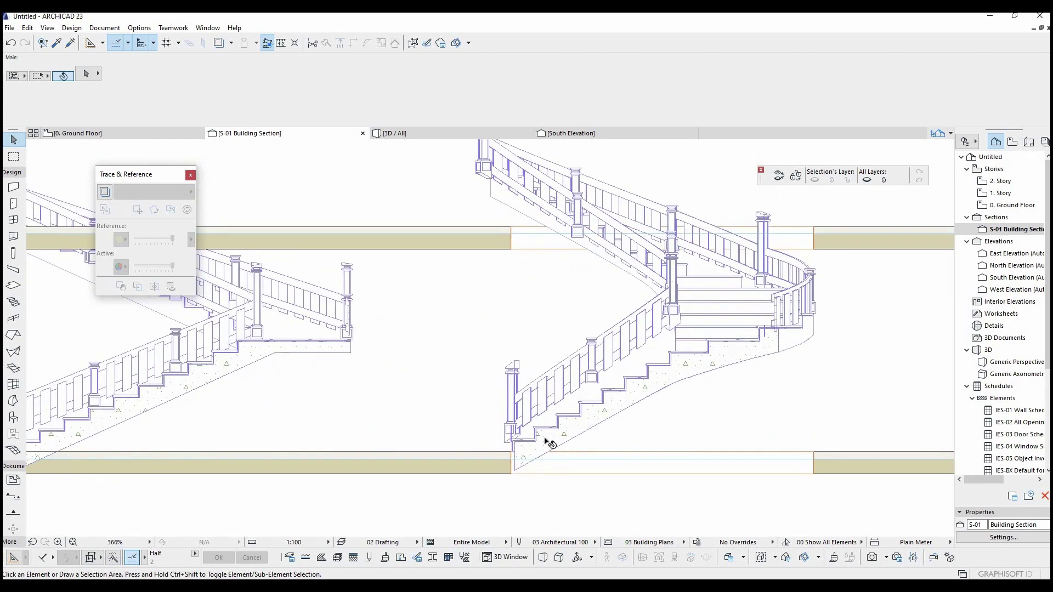
pyautogui.scroll(5, 736, 440)
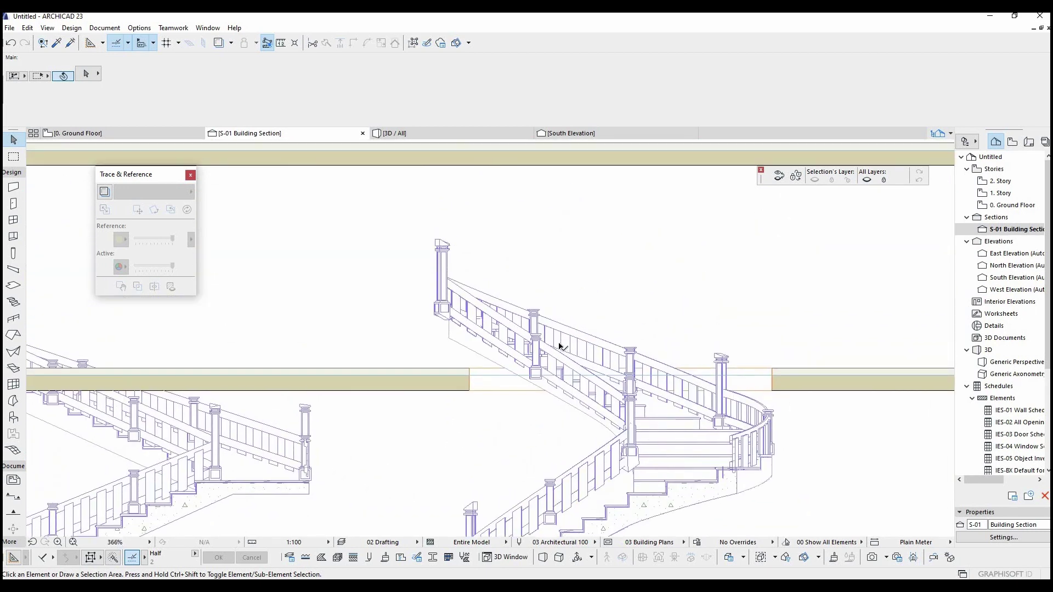
pyautogui.click(561, 347)
# - Stretch the curved staircase railing's upper end node to a new point
pyautogui.moveTo(510, 371); pyautogui.dragTo(589, 296, button='middle')
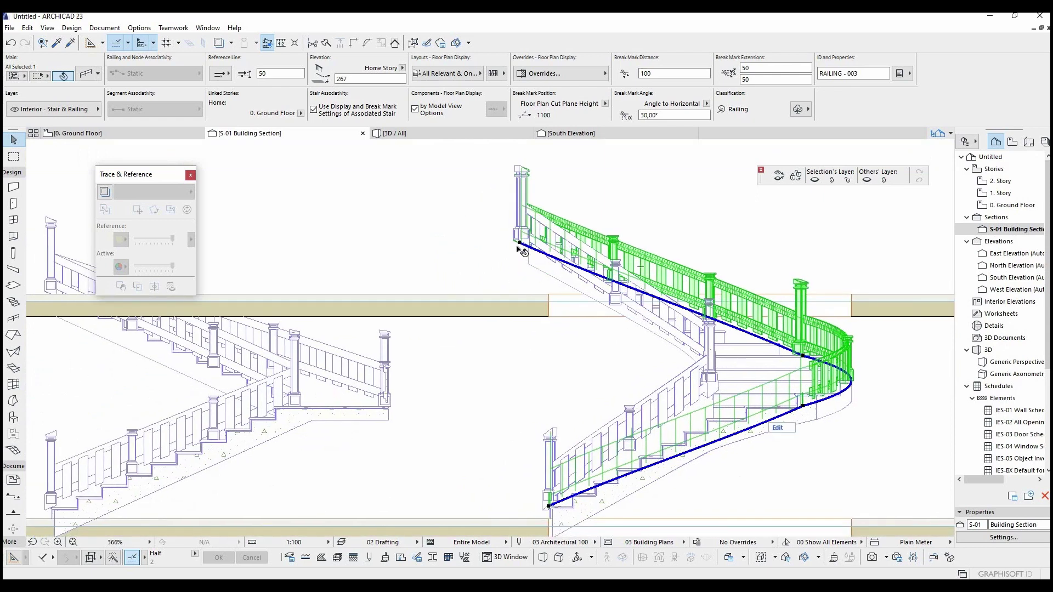
pyautogui.click(518, 245)
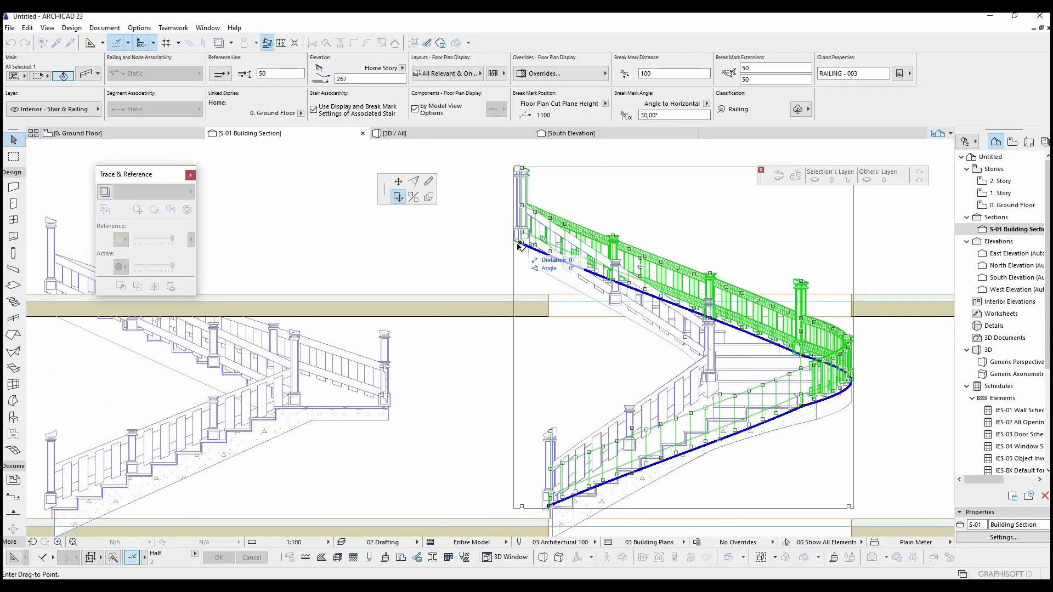
pyautogui.click(399, 181)
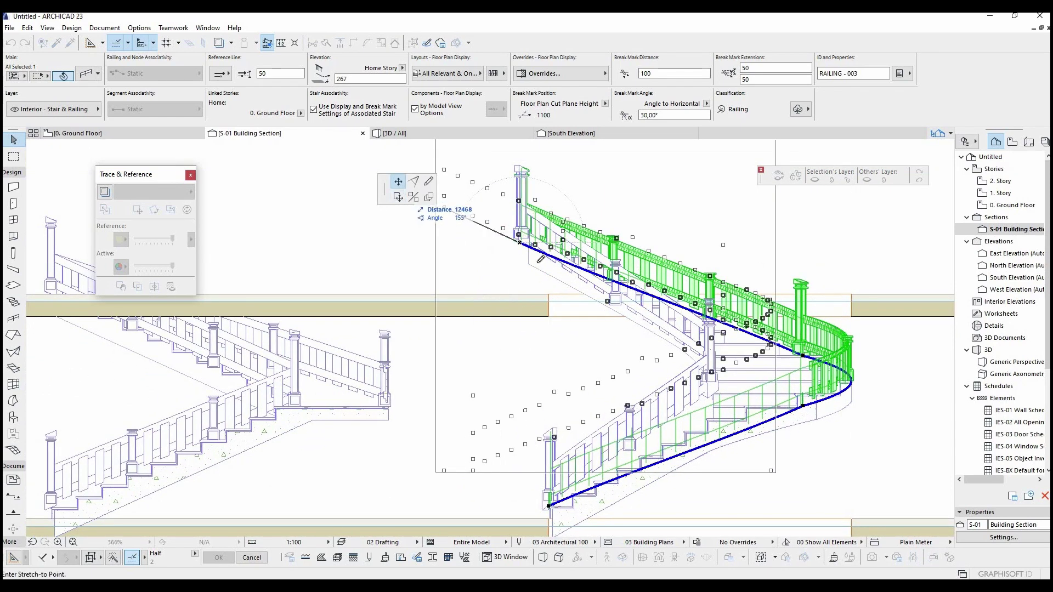
pyautogui.click(523, 298)
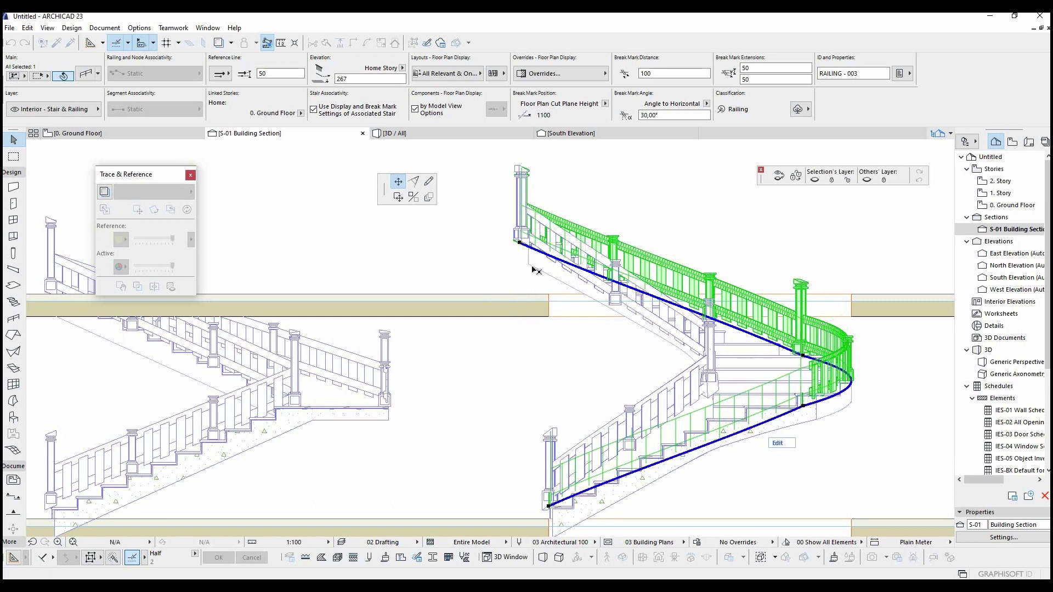
pyautogui.press('Escape')
pyautogui.scroll(-4, 496, 291)
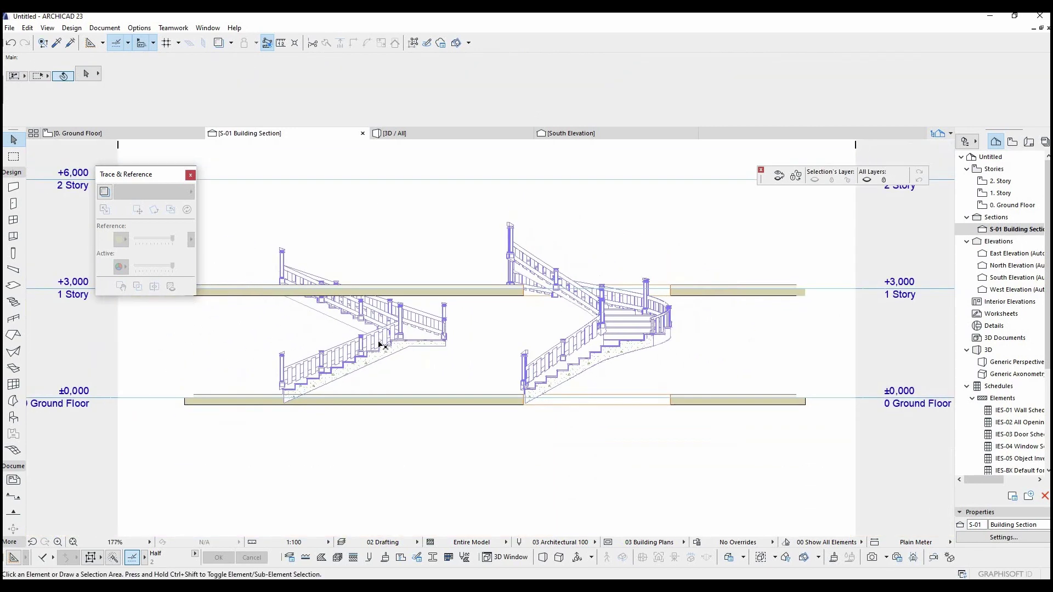
# - Change the curved stair's height to 2900 so its top meets the first-story slab
pyautogui.click(658, 331)
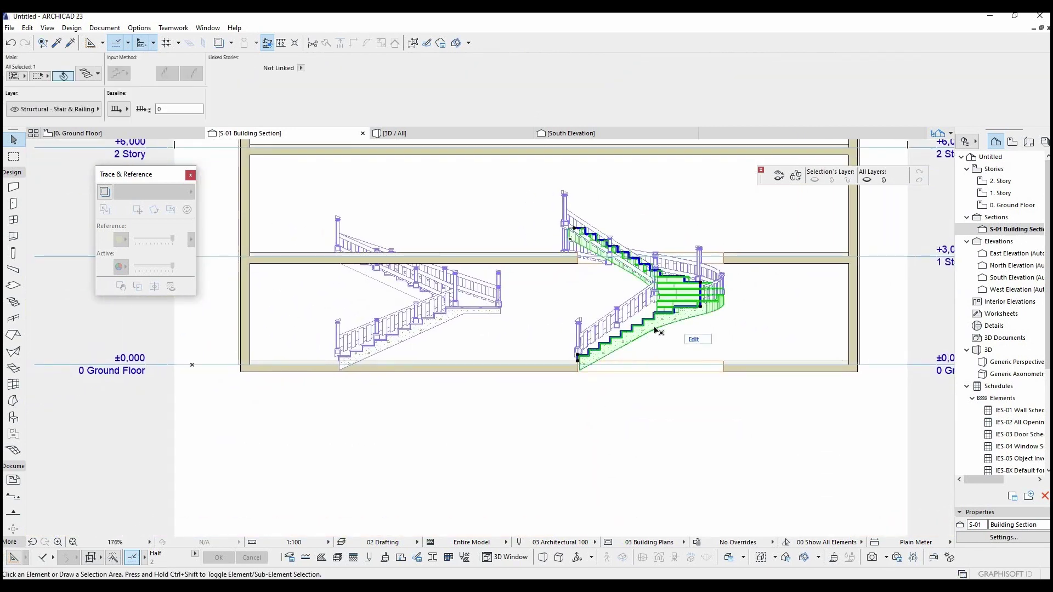
pyautogui.click(575, 227)
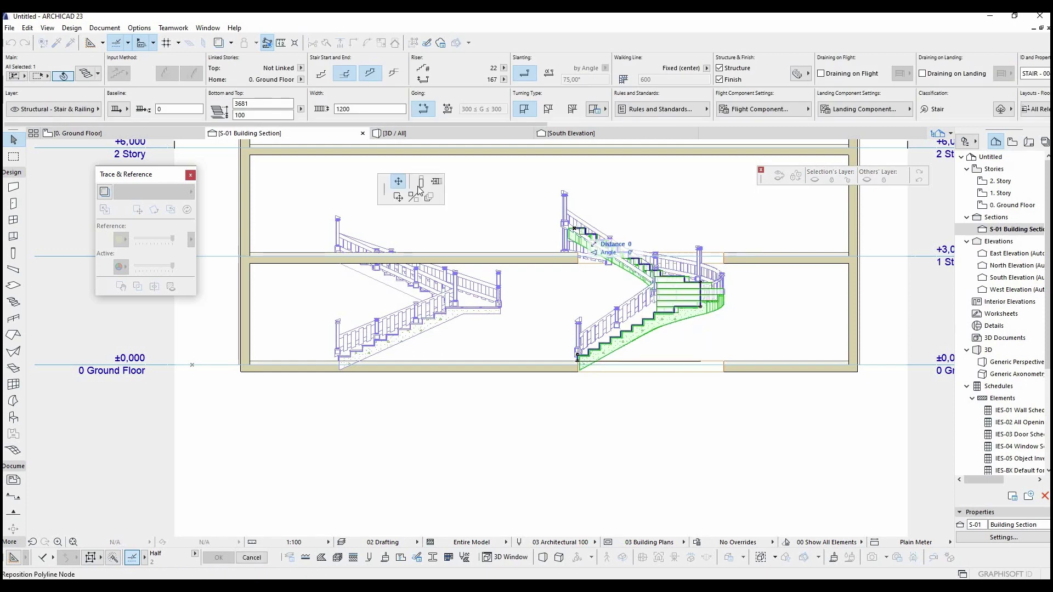
pyautogui.click(421, 182)
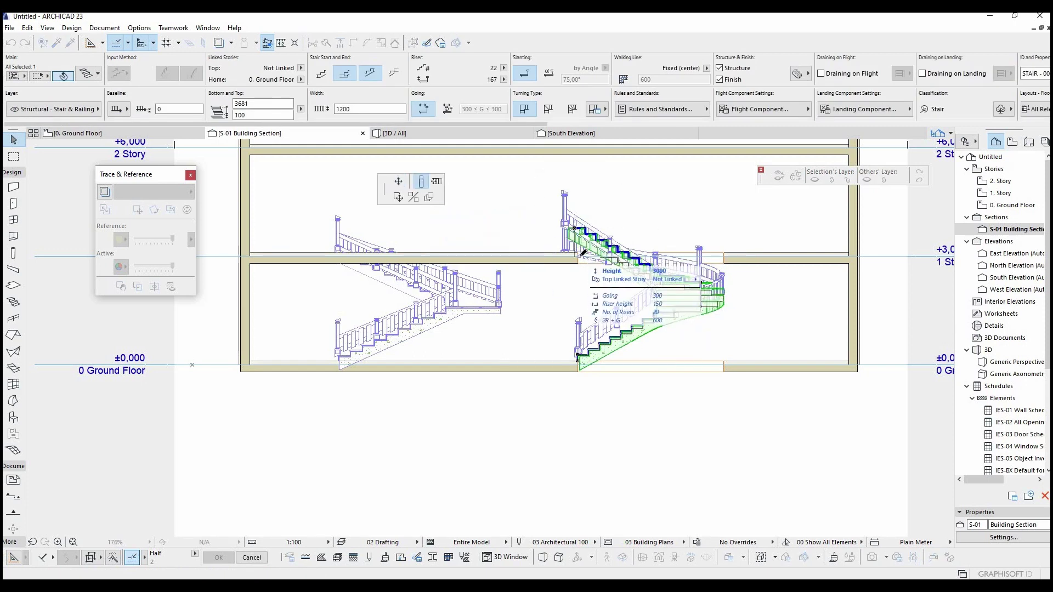
pyautogui.scroll(3, 578, 256)
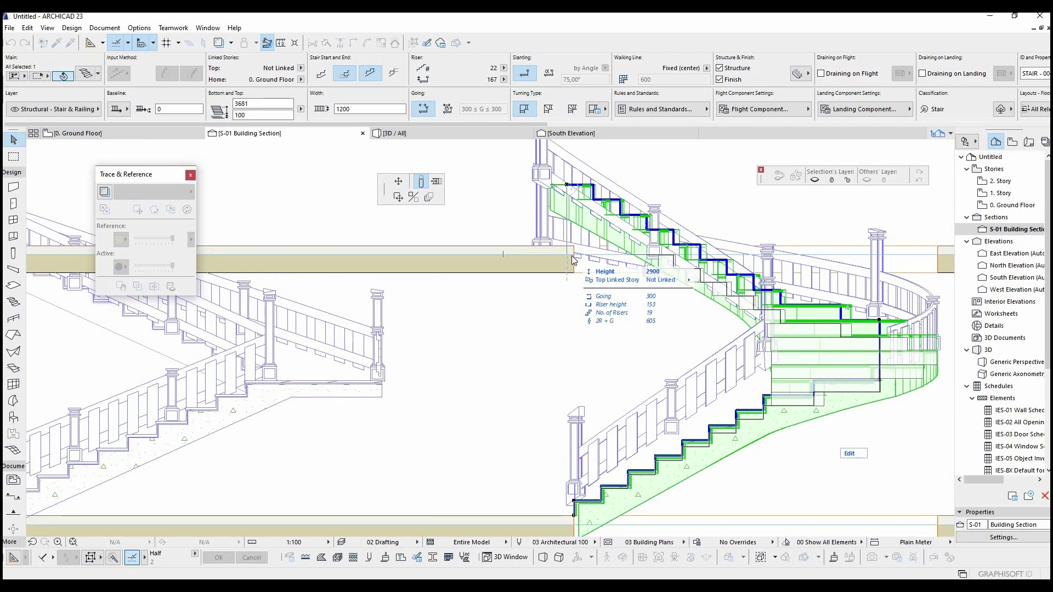
pyautogui.press('Escape')
pyautogui.press('Escape')
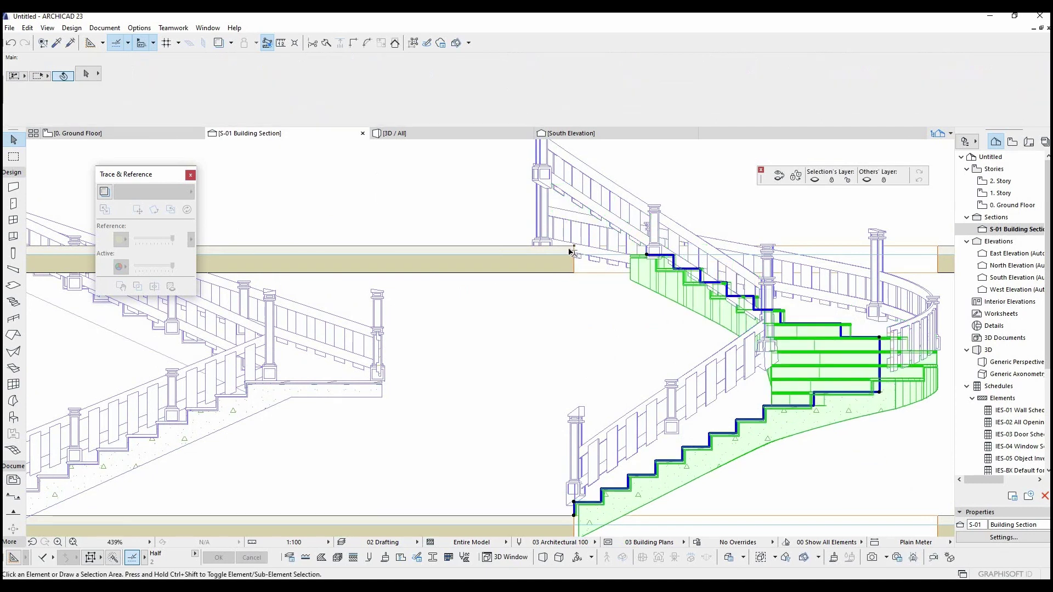
# - Pull the section's right boundary inward and return to the Ground Floor plan
pyautogui.scroll(-5, 576, 253)
pyautogui.scroll(-2, 548, 345)
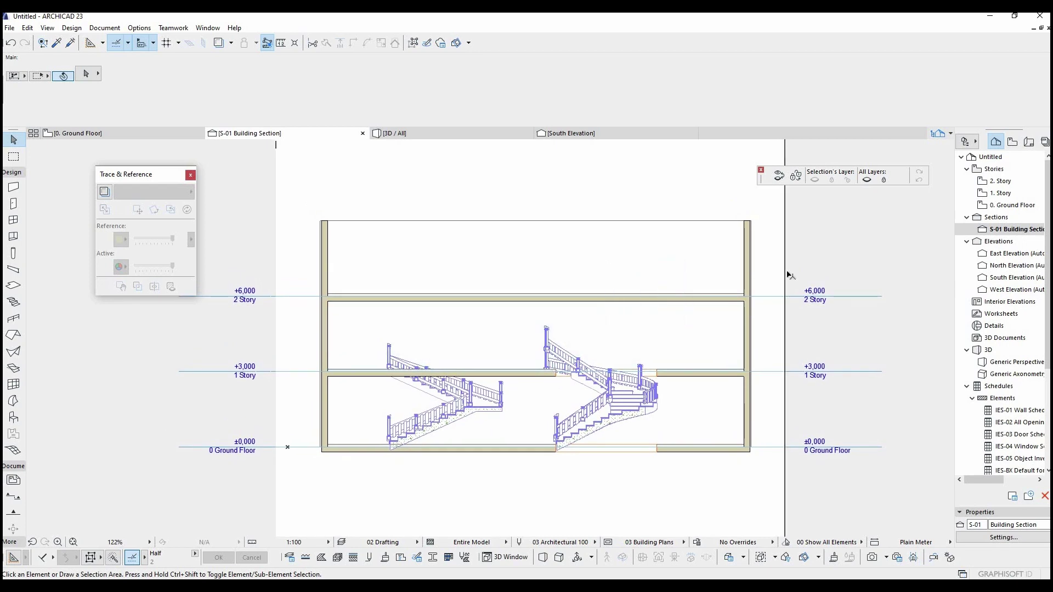
pyautogui.moveTo(785, 273); pyautogui.dragTo(706, 272)
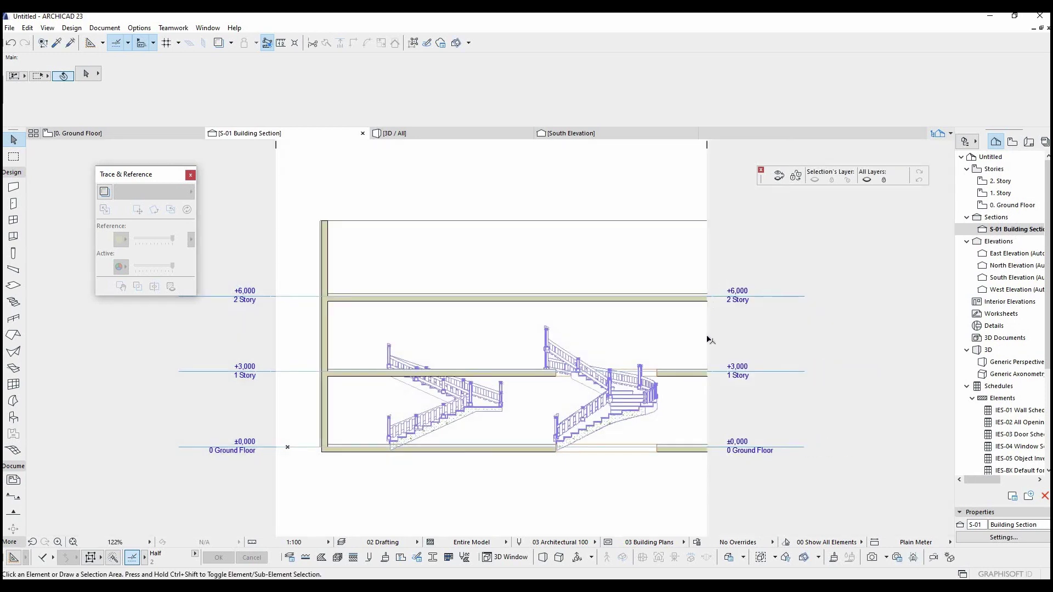
pyautogui.press('F2')
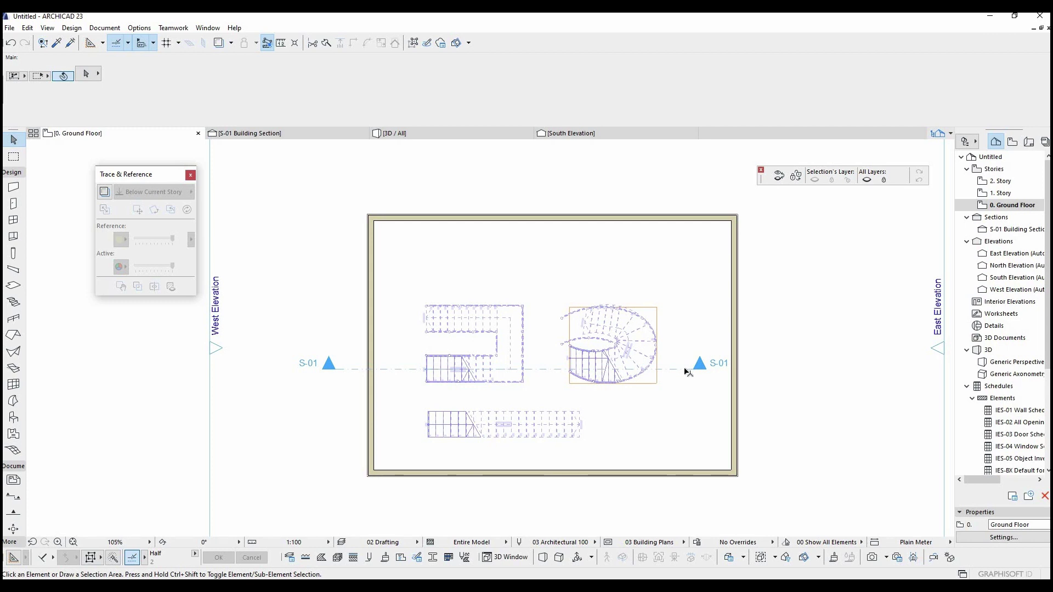
# - Stretch S-01's right end past the east wall, check the section view, then return to Ground Floor
pyautogui.click(689, 373)
pyautogui.click(700, 369)
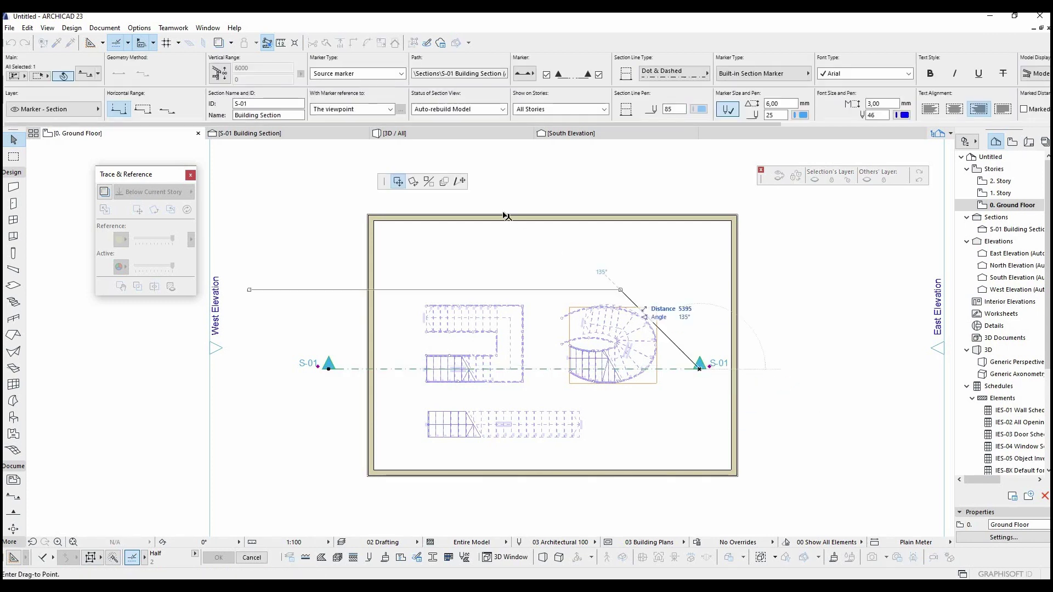
pyautogui.click(459, 181)
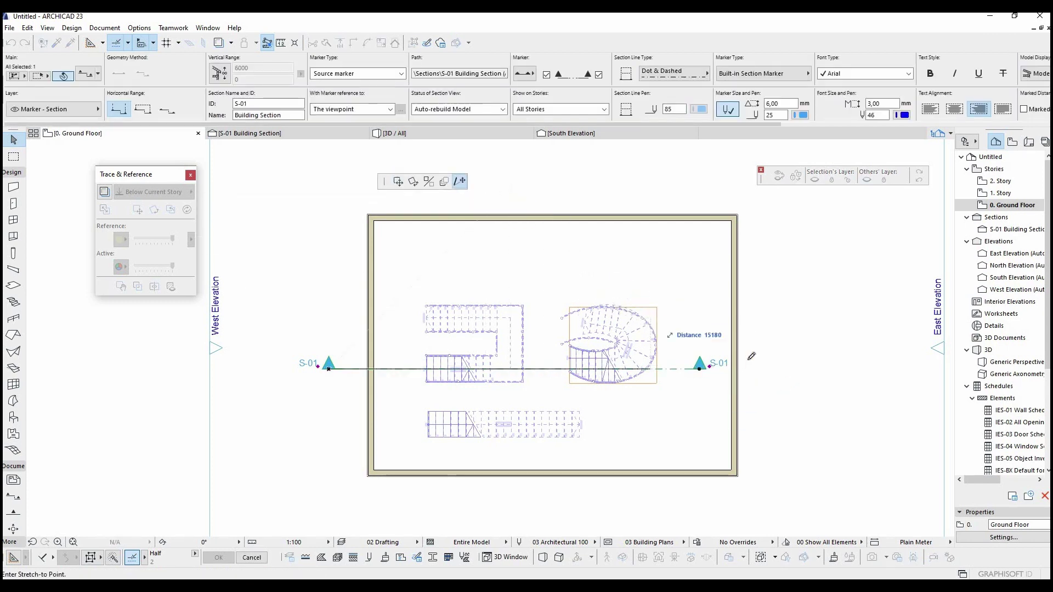
pyautogui.click(791, 368)
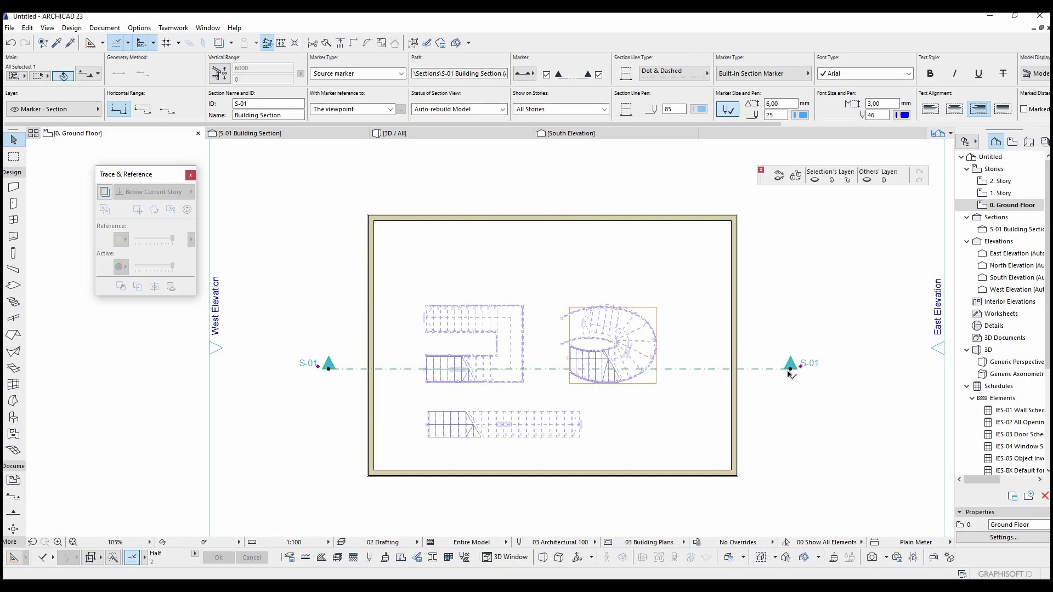
pyautogui.press('Escape')
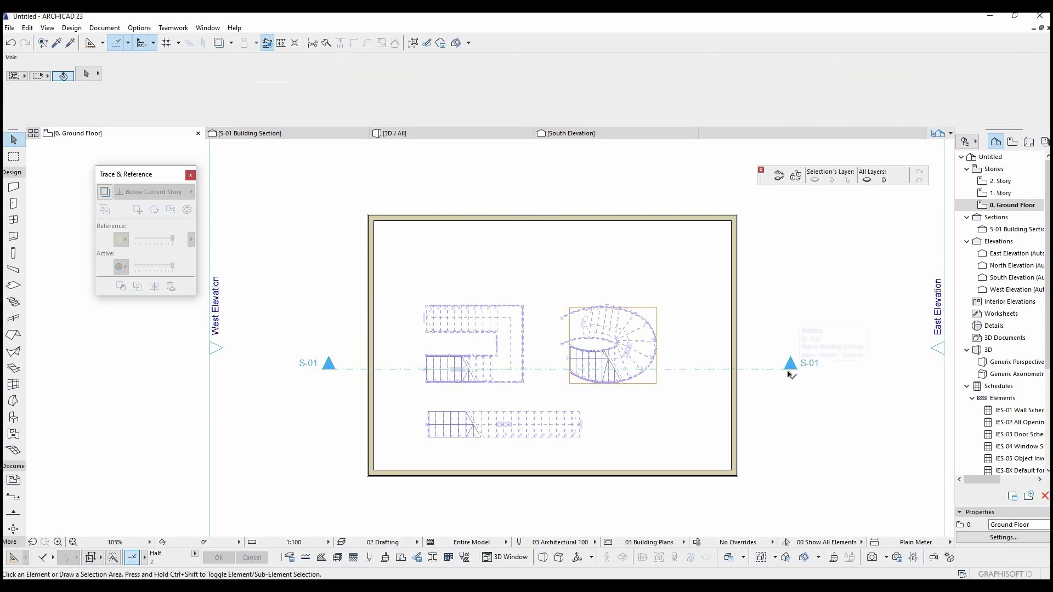
pyautogui.doubleClick(1013, 229)
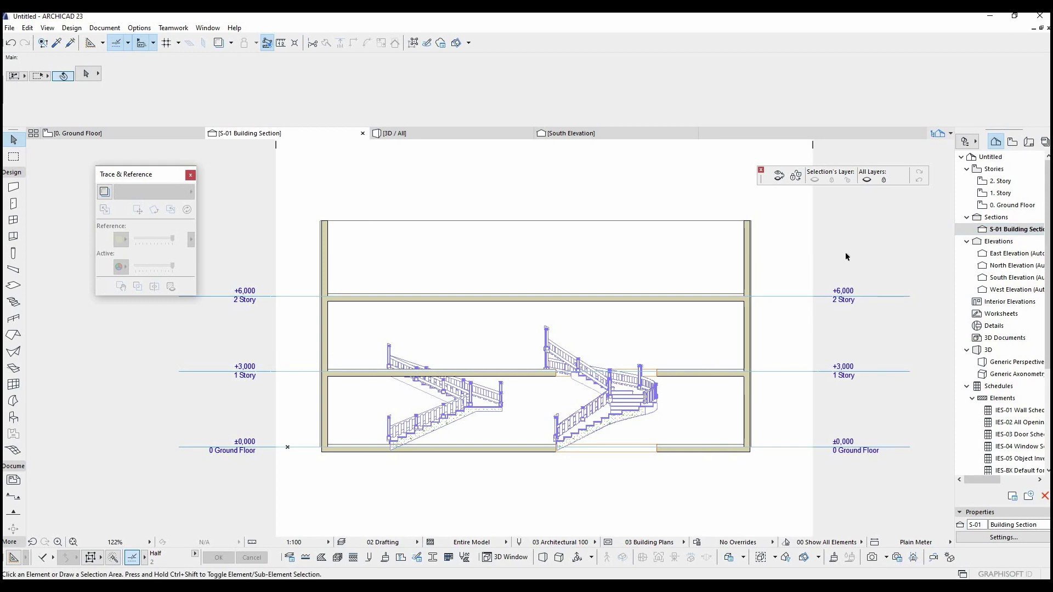
pyautogui.press('F2')
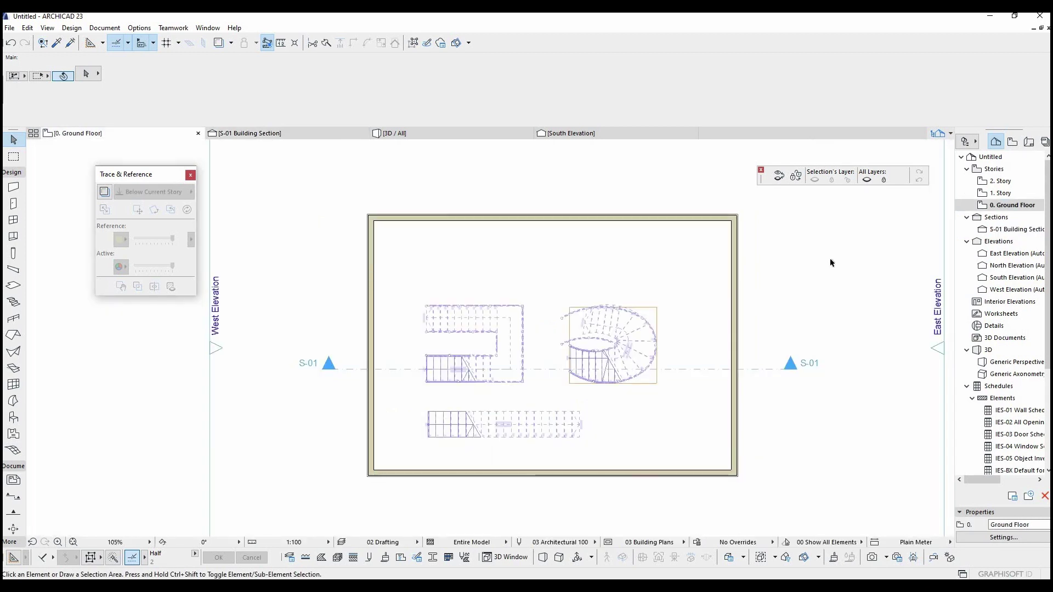
# - Draw a vertical north–south section line through the left-hand stairs and open its section view
pyautogui.keyDown('alt'); pyautogui.click(704, 365); pyautogui.keyUp('alt')
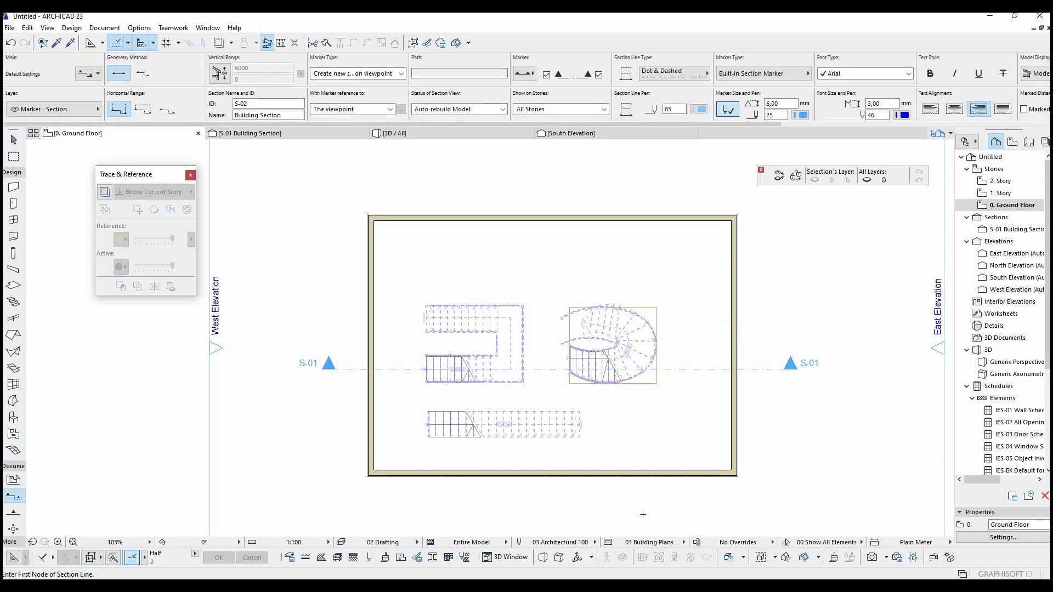
pyautogui.click(438, 507)
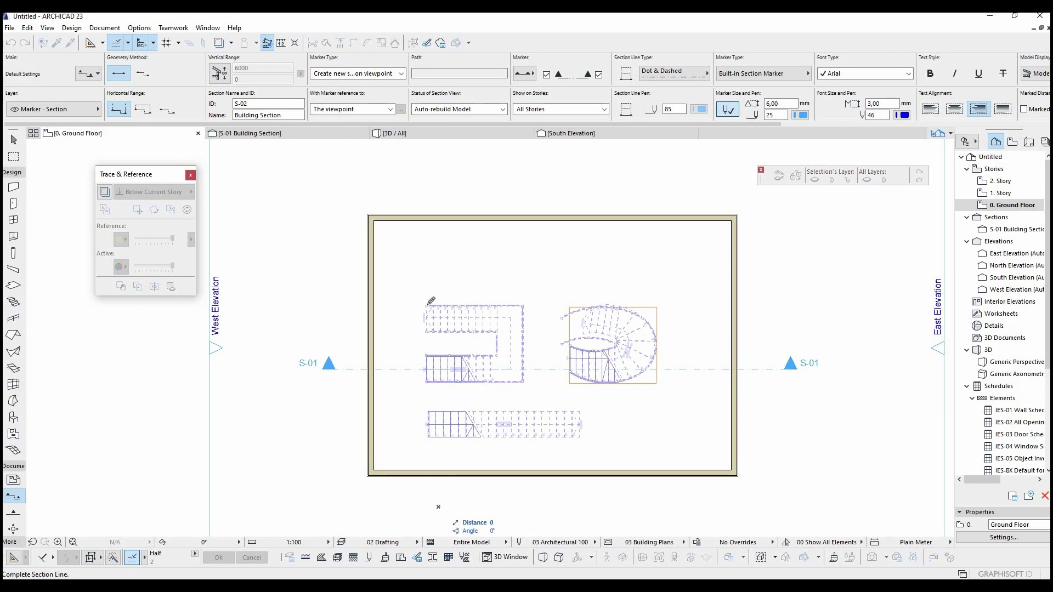
pyautogui.click(440, 185)
pyautogui.click(481, 187)
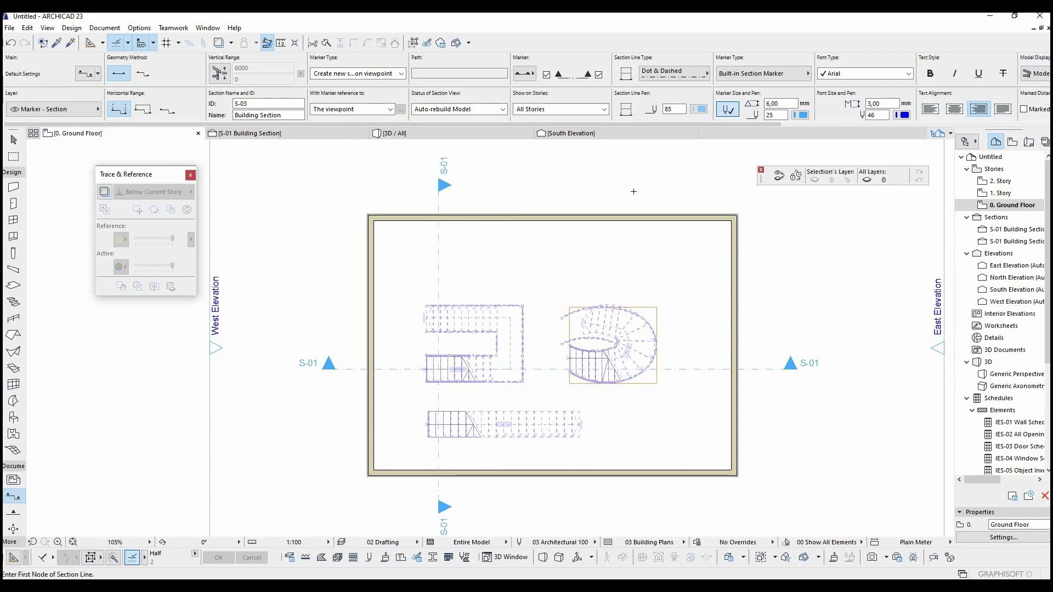
pyautogui.doubleClick(1011, 242)
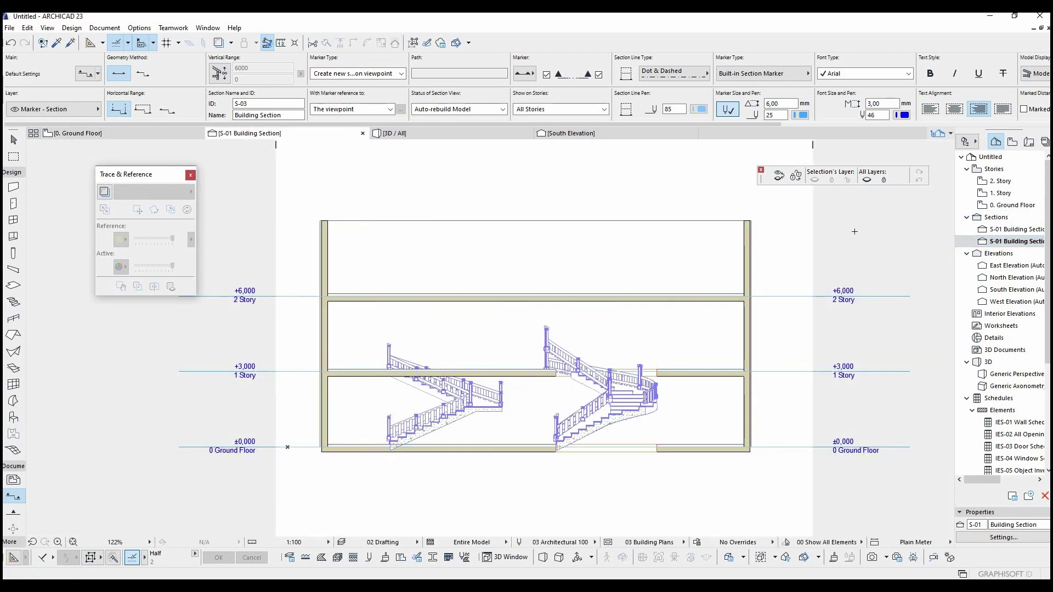
pyautogui.doubleClick(1011, 229)
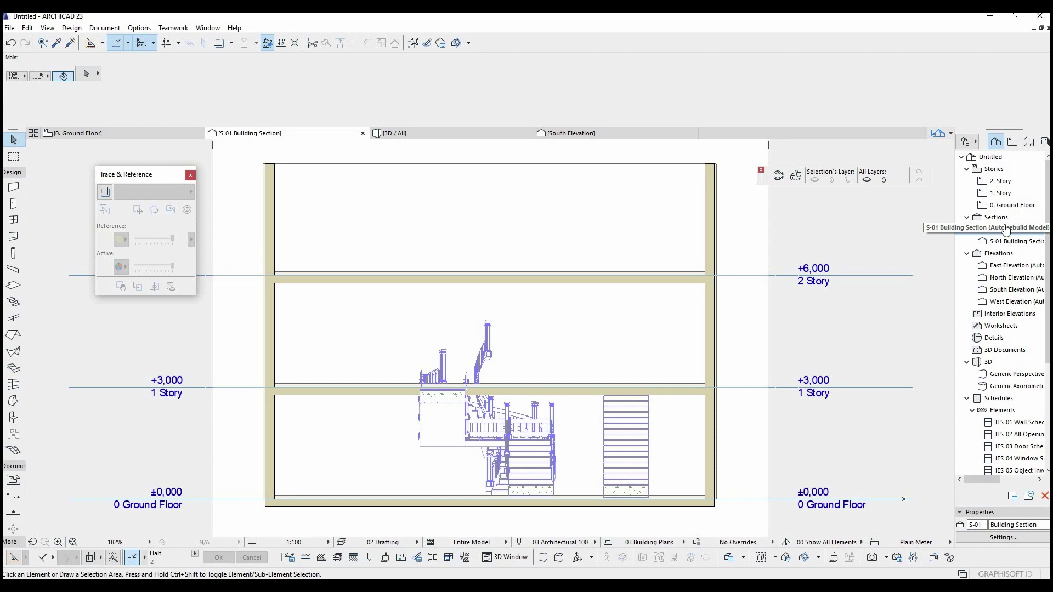
# - Set the new section's Reference ID to S-02 and its horizontal range to Limited
pyautogui.rightClick(1005, 230)
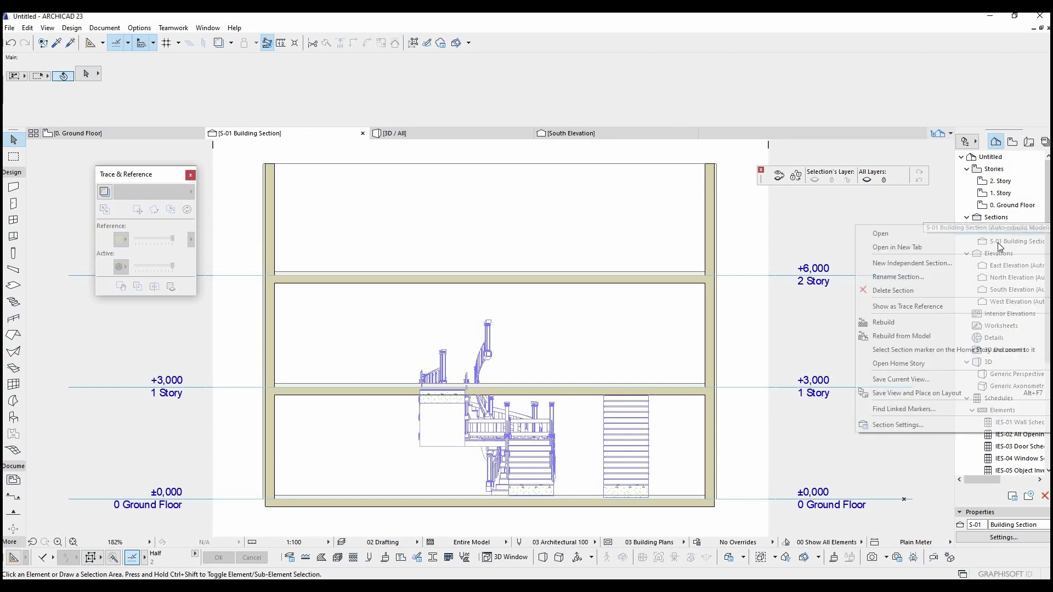
pyautogui.click(913, 423)
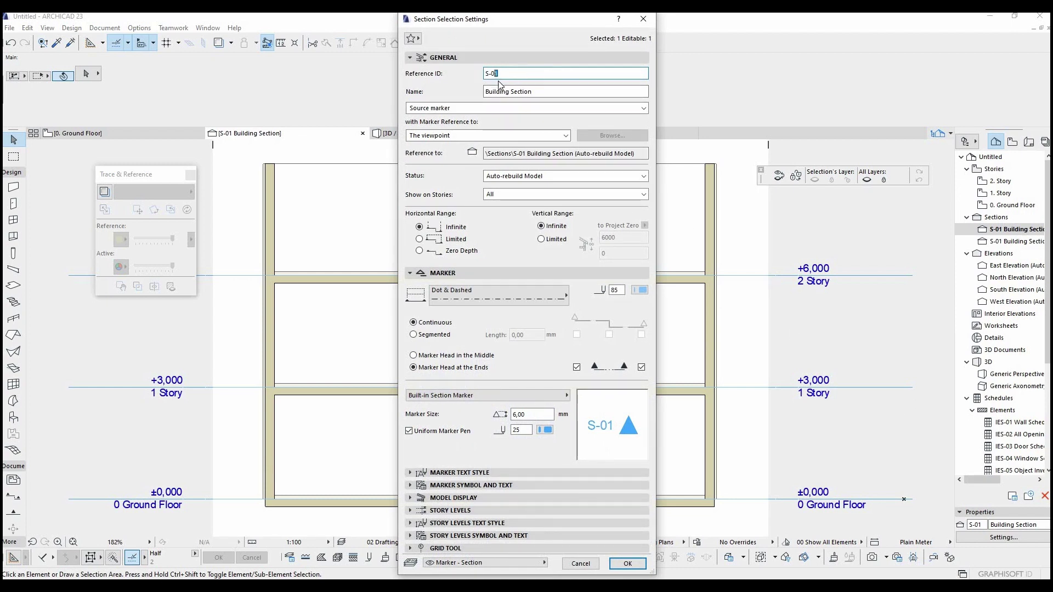
pyautogui.click(538, 93)
pyautogui.click(420, 240)
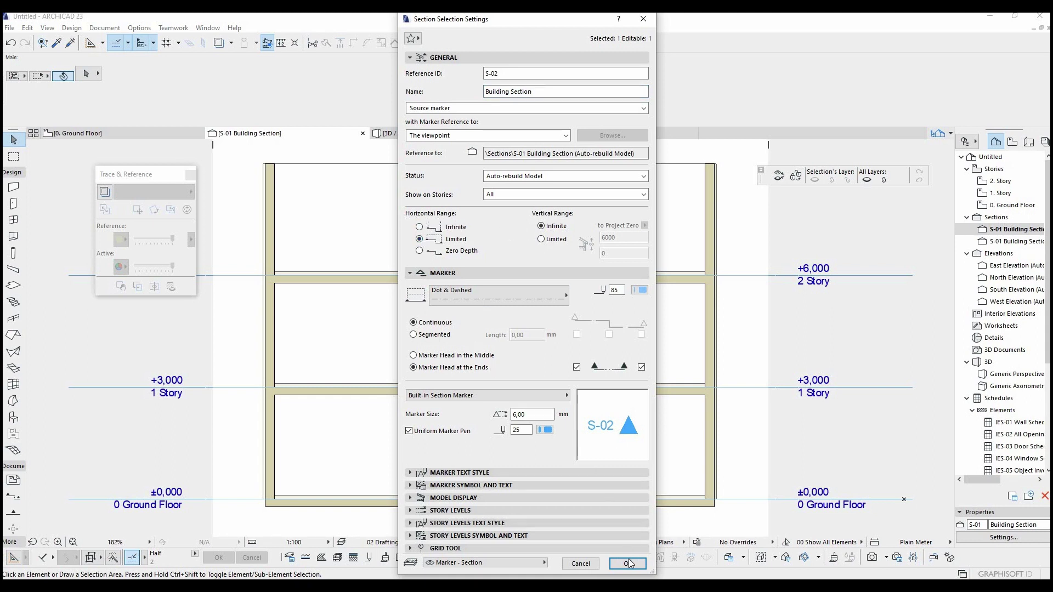
pyautogui.click(628, 564)
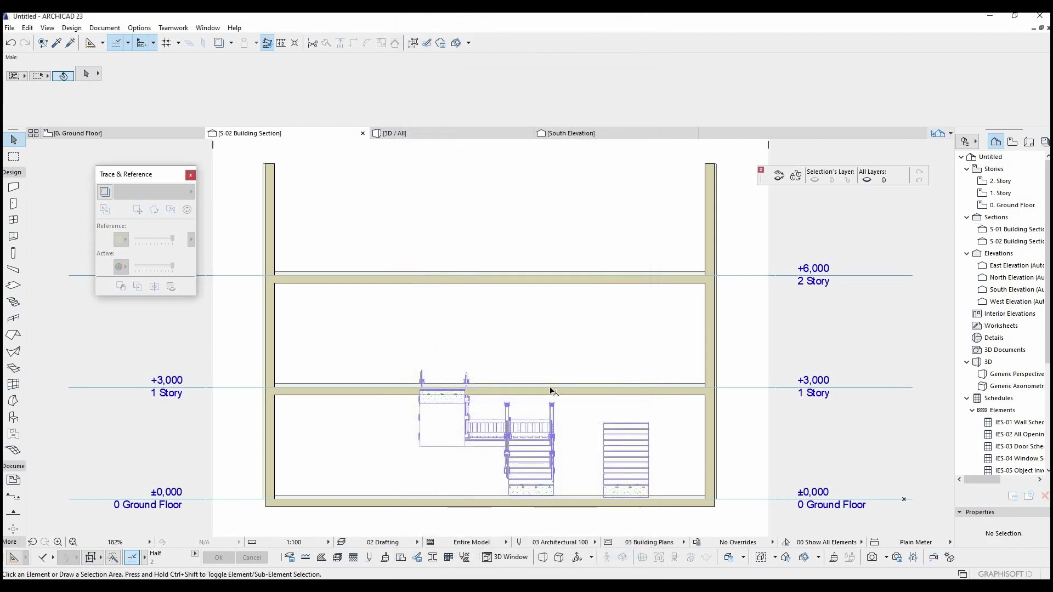
# - On the Ground Floor plan, stretch S-02's depth boundary across the plan and check the section
pyautogui.press('F2')
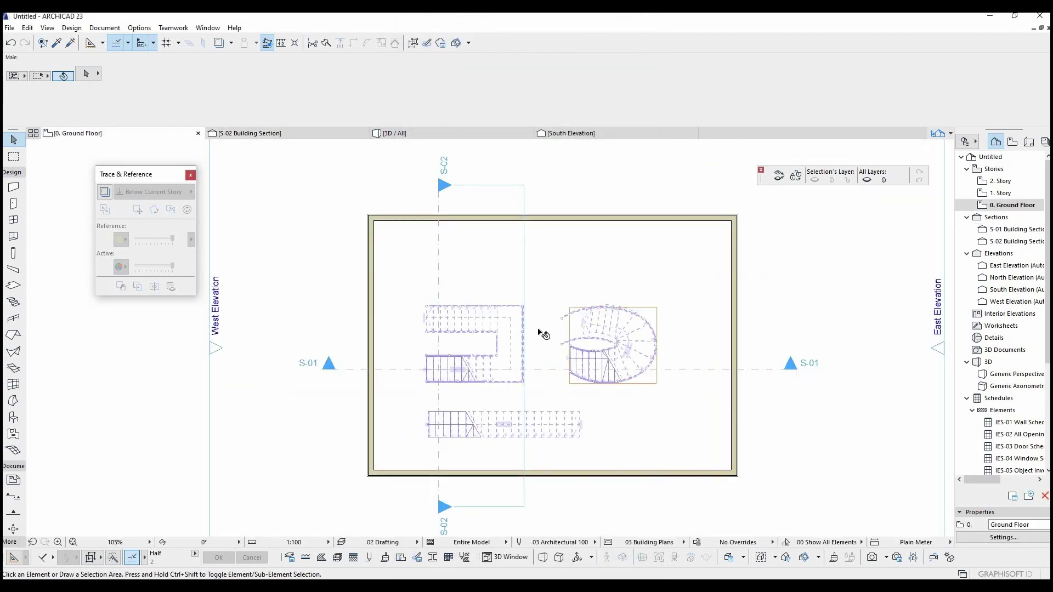
pyautogui.click(526, 268)
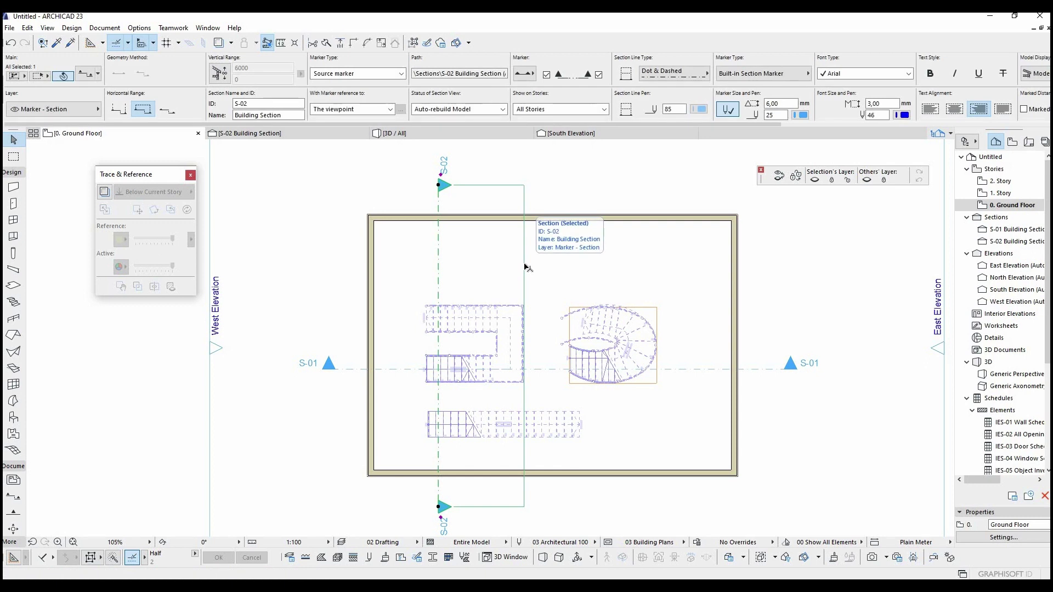
pyautogui.click(525, 264)
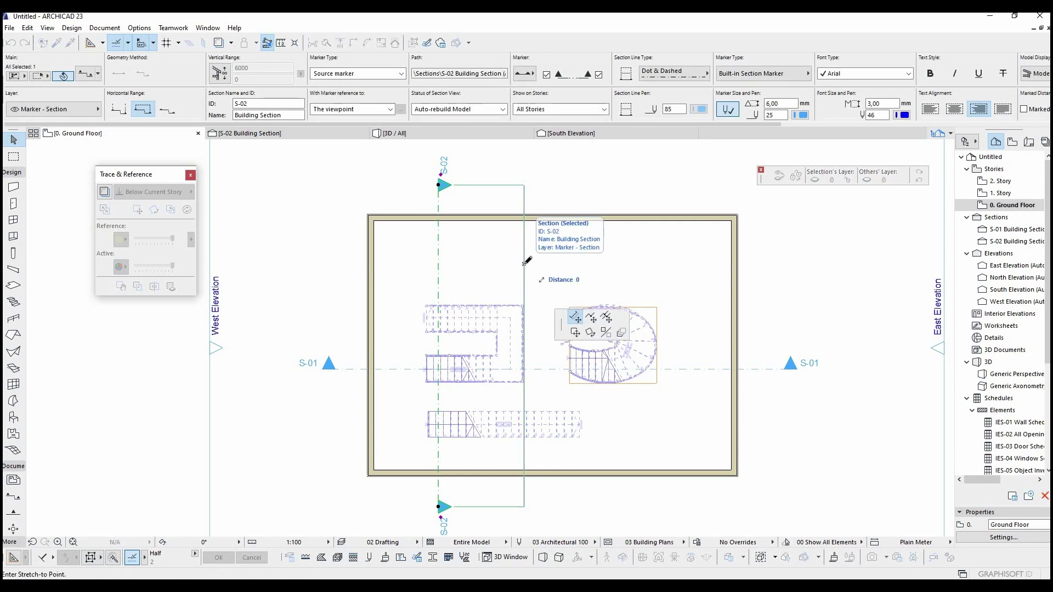
pyautogui.click(469, 274)
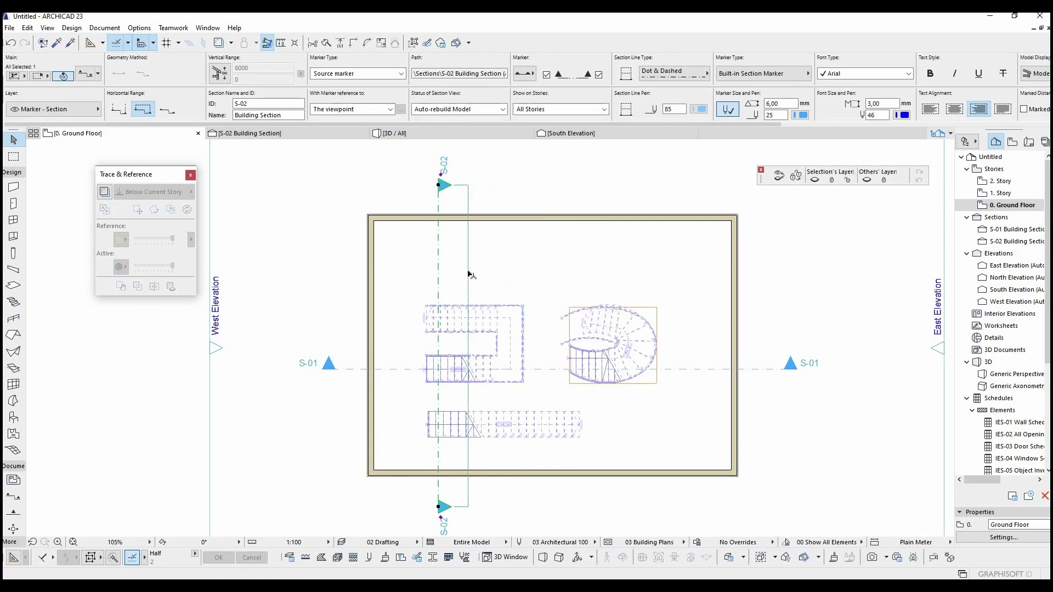
pyautogui.click(337, 135)
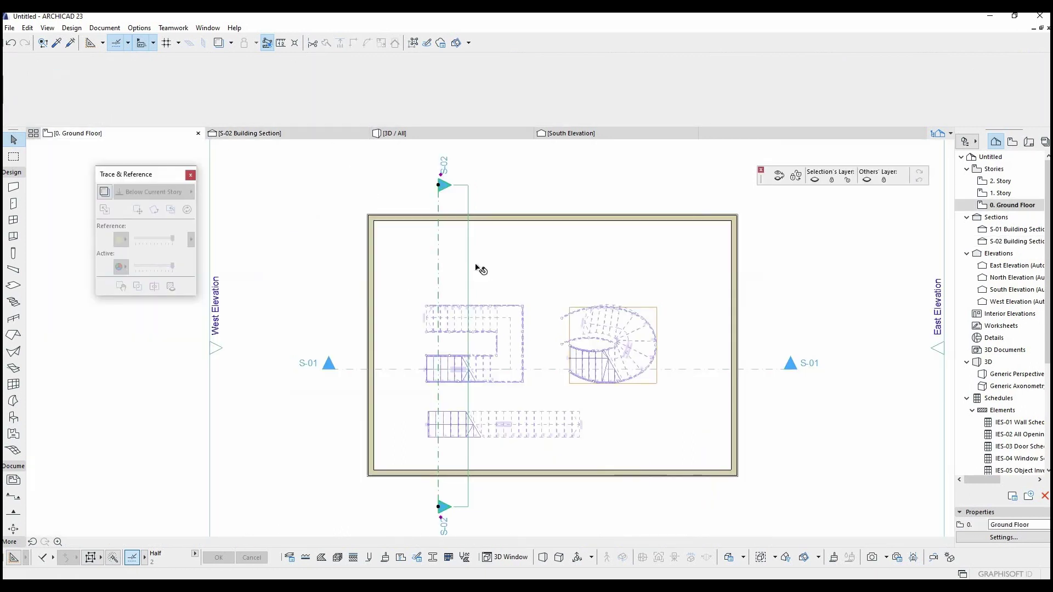
# - Extend S-02's depth limit past the spiral stair and review the rebuilt section
pyautogui.click(471, 258)
pyautogui.click(469, 255)
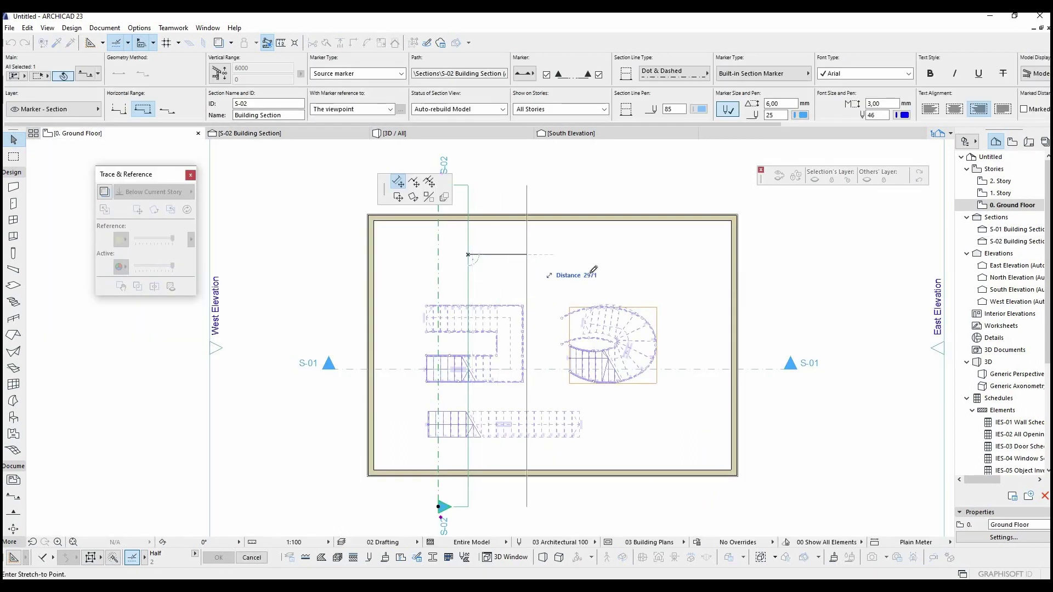
pyautogui.click(625, 279)
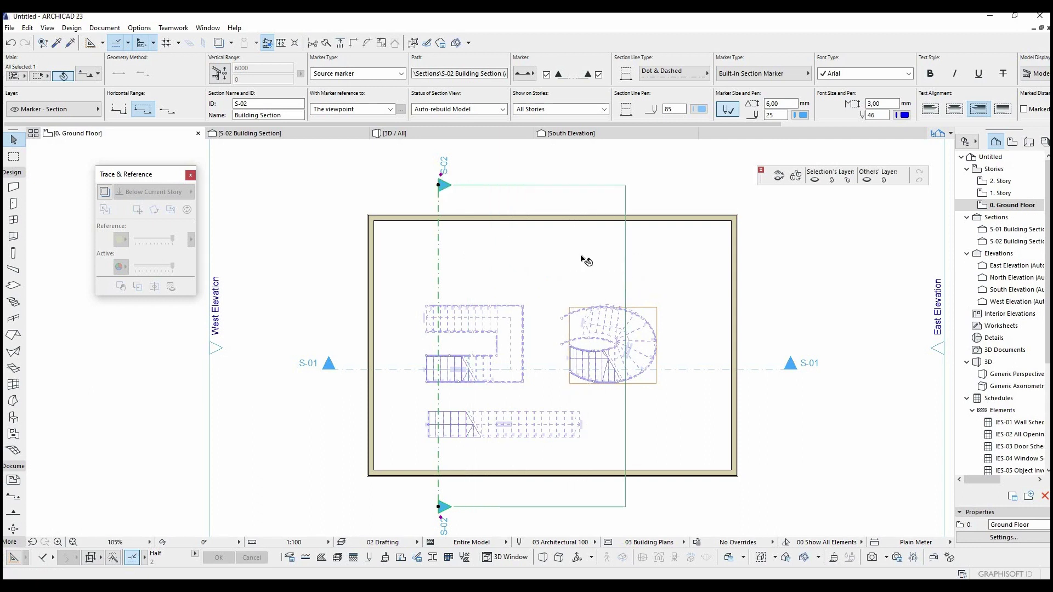
pyautogui.click(346, 135)
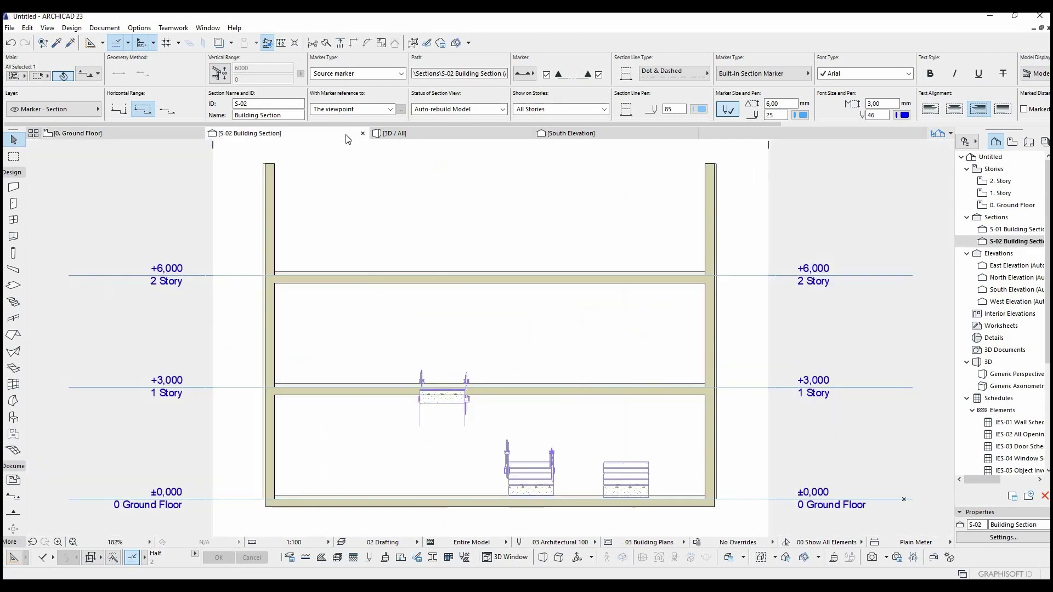
pyautogui.click(505, 321)
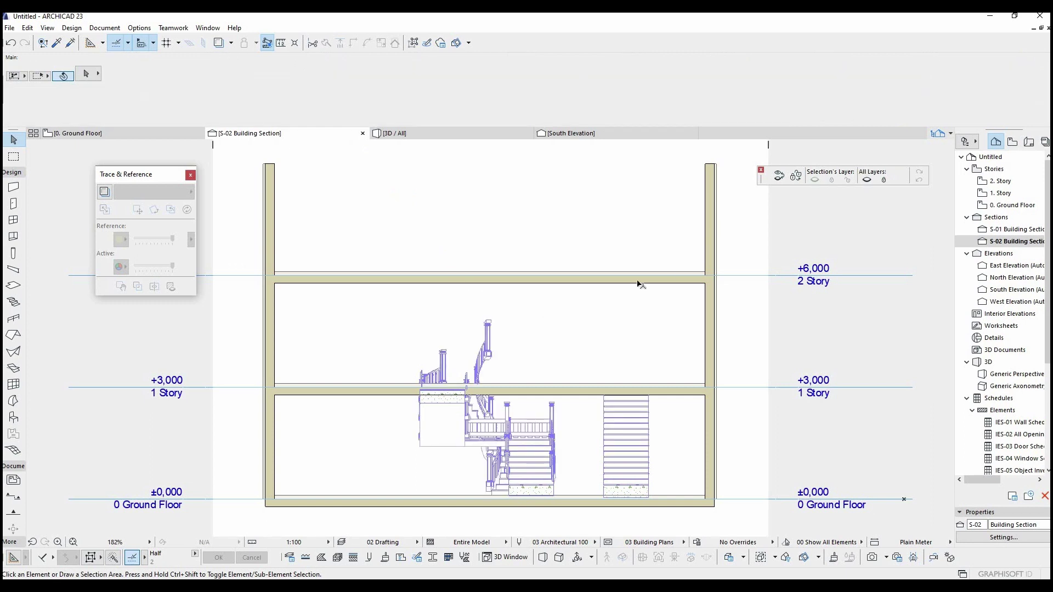
# - Give S-02 a Limited vertical range with limits of 5358 and 0
pyautogui.rightClick(1008, 242)
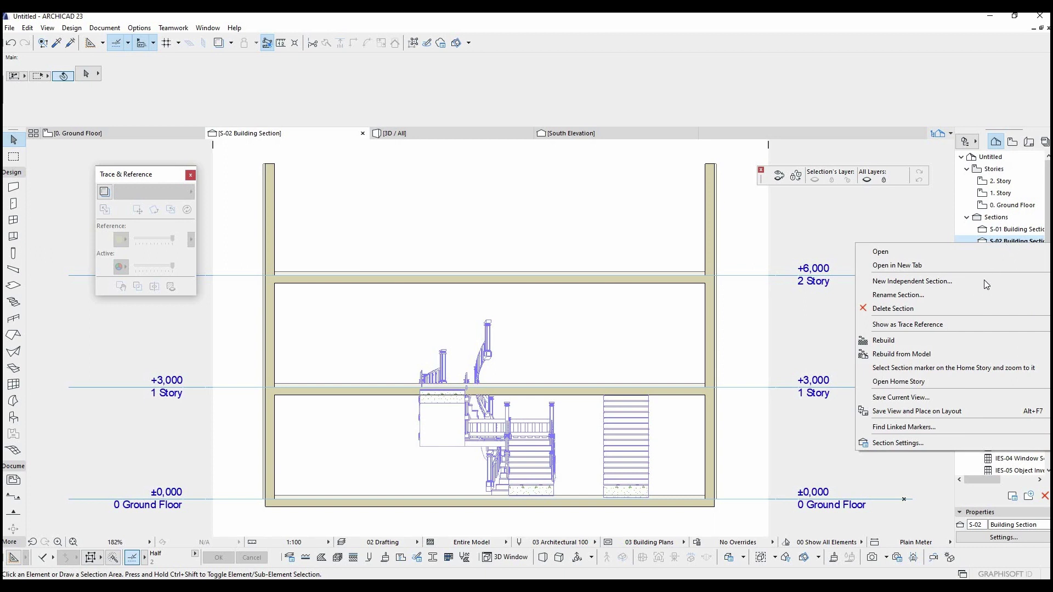
pyautogui.click(920, 442)
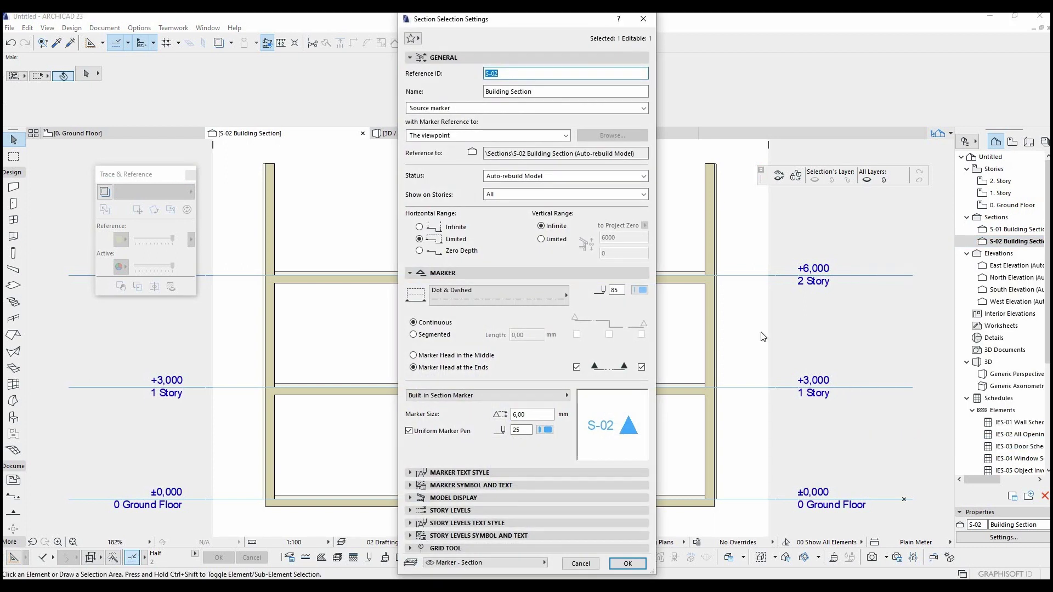
pyautogui.click(542, 239)
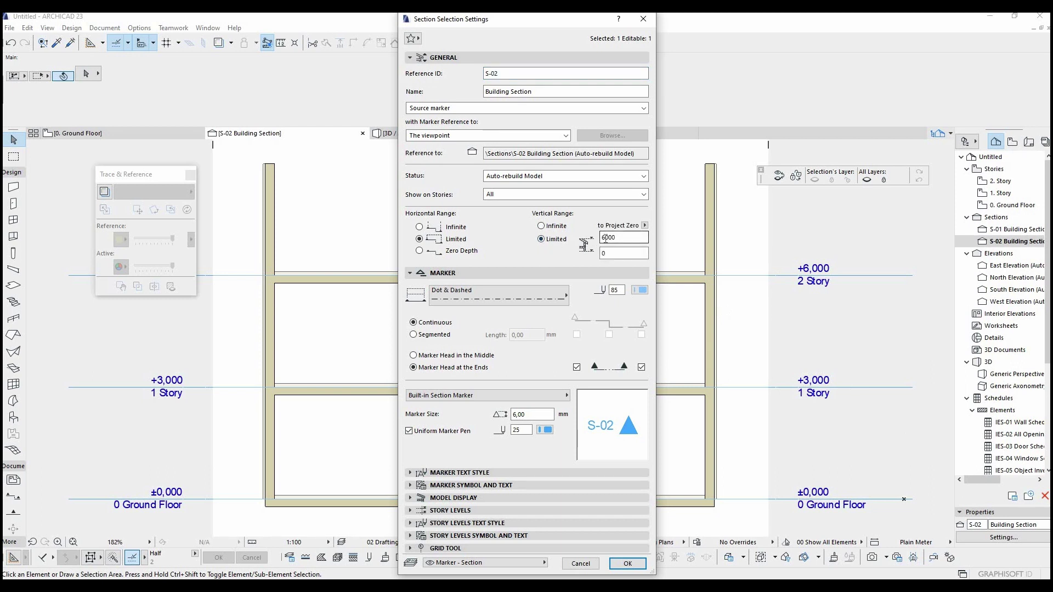
pyautogui.moveTo(606, 238); pyautogui.dragTo(588, 244)
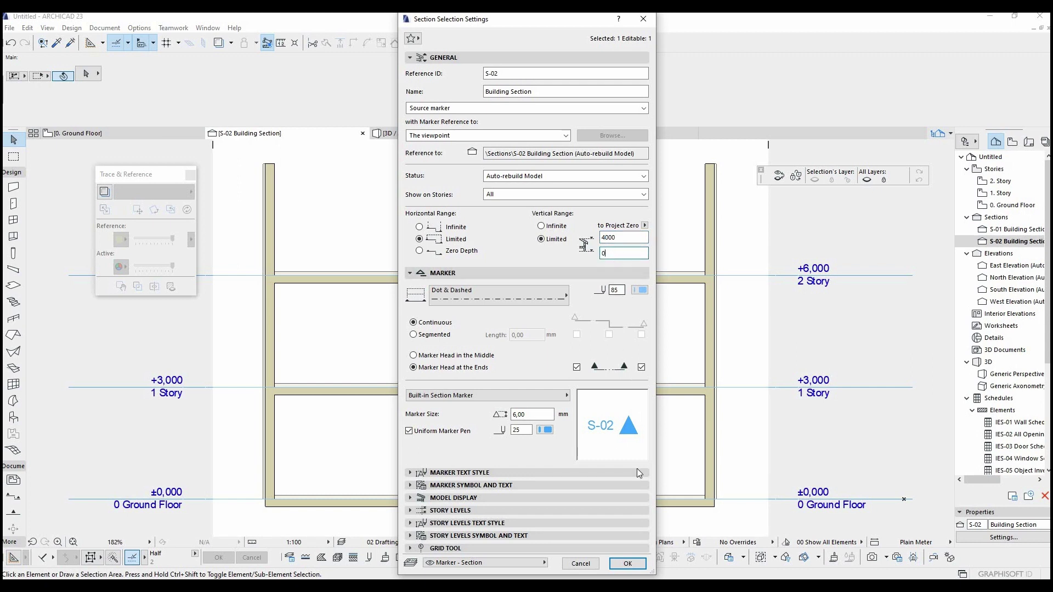
pyautogui.click(627, 564)
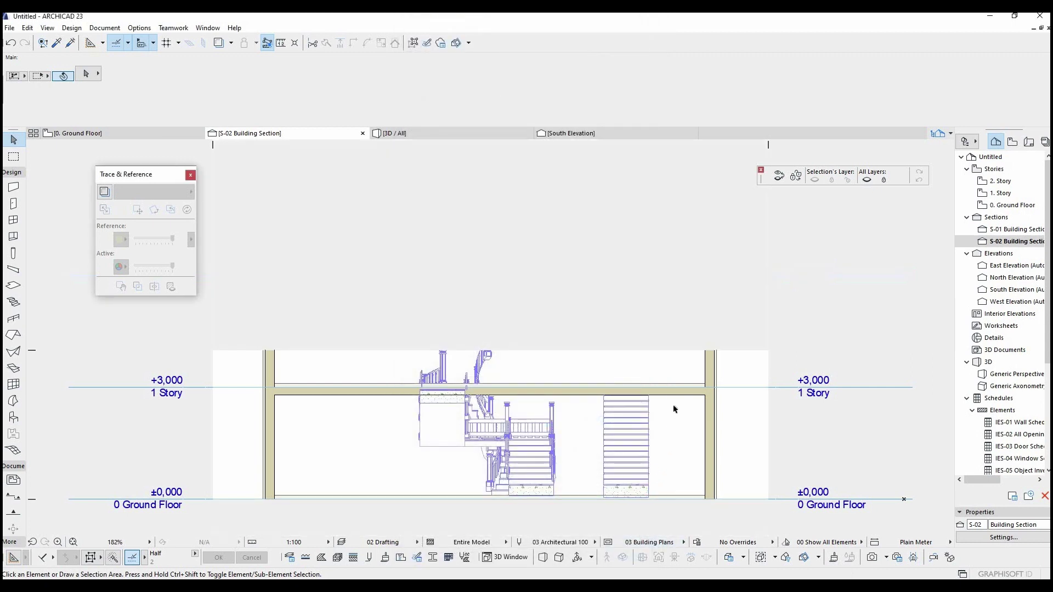
# - Zoom out to show the whole S-02 section with both stories and the stairs
pyautogui.scroll(-2, 699, 325)
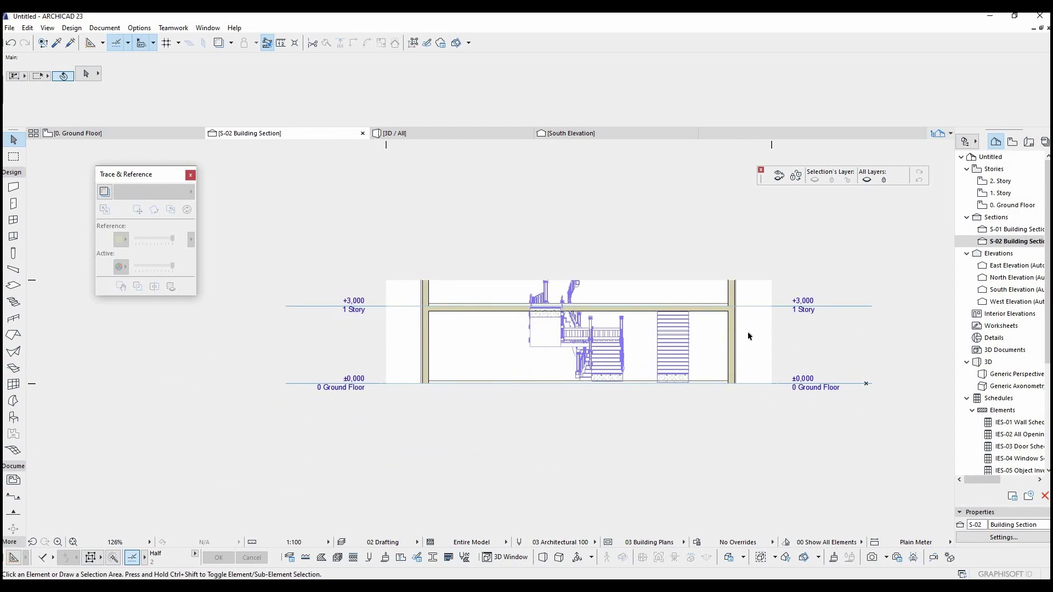
pyautogui.scroll(3, 748, 331)
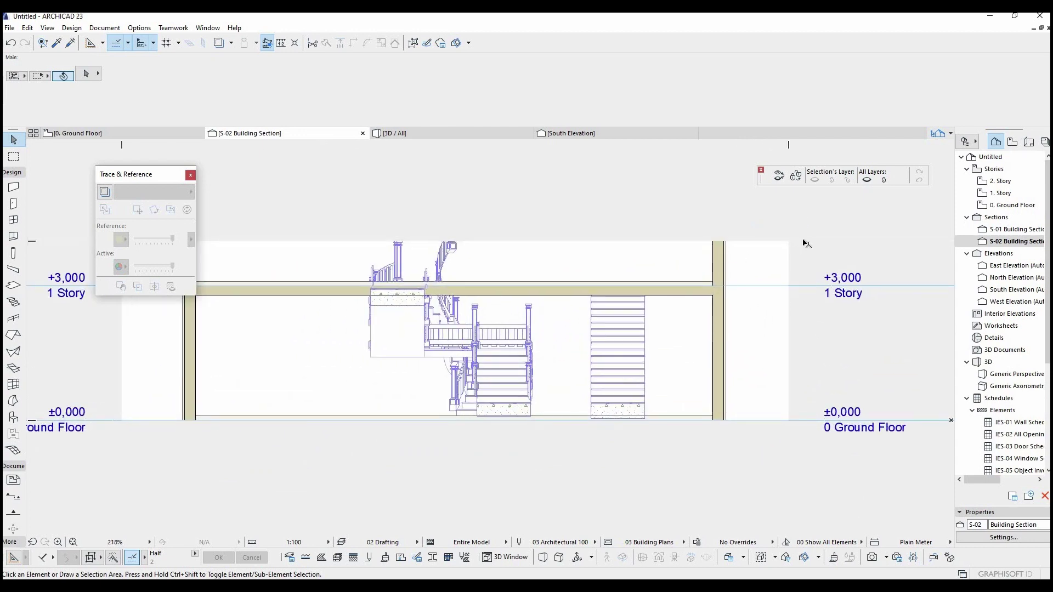
pyautogui.scroll(-2, 801, 237)
pyautogui.scroll(-2, 745, 295)
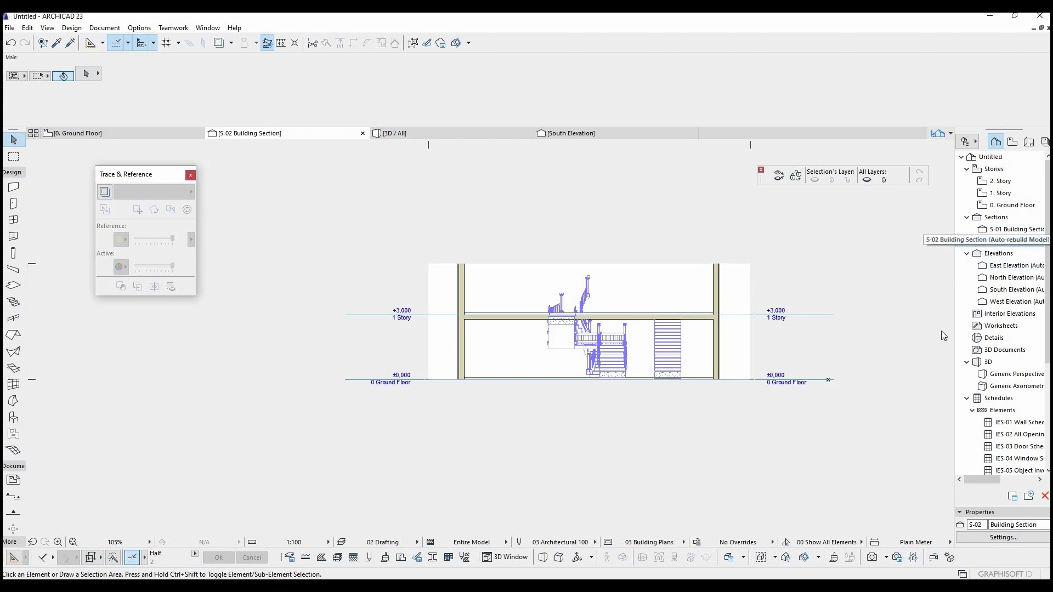
pyautogui.rightClick(1004, 241)
# - In S-02's Section Settings, keep the built-in section marker with the Triangle 2 style
pyautogui.click(899, 441)
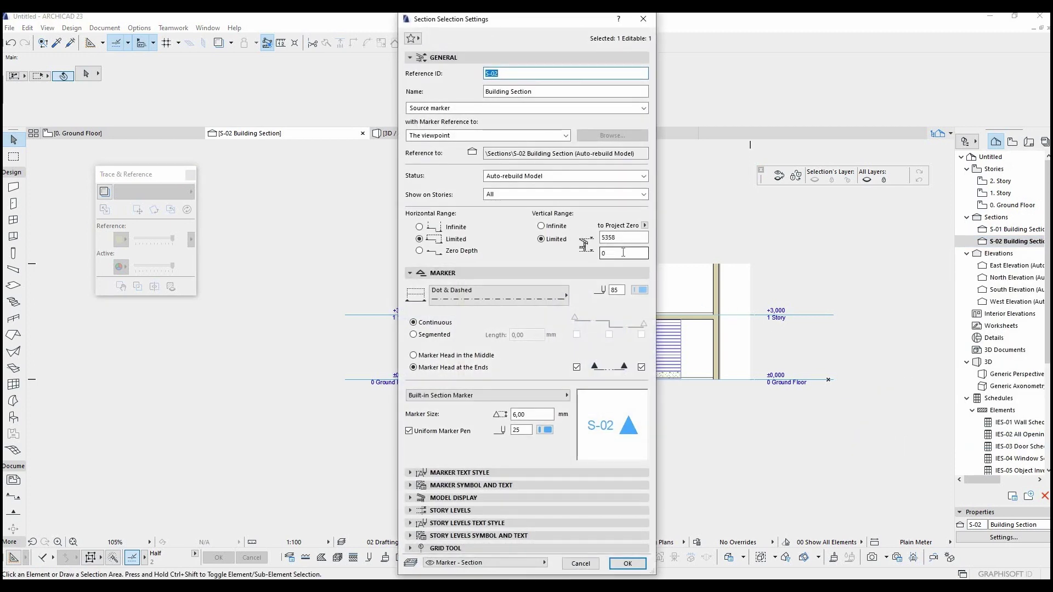
pyautogui.press('Tab')
pyautogui.click(513, 396)
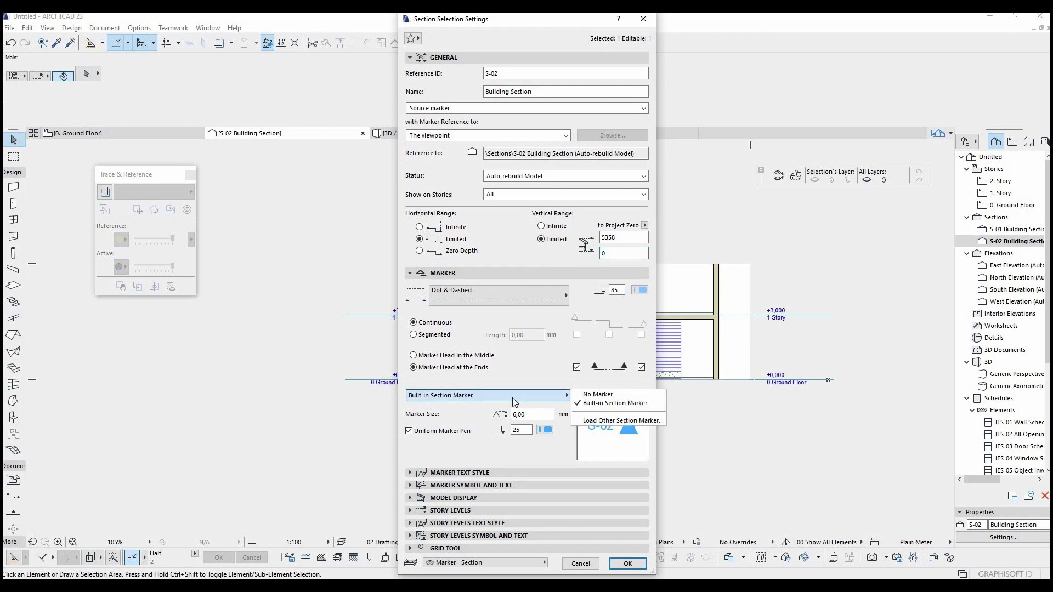
pyautogui.click(629, 396)
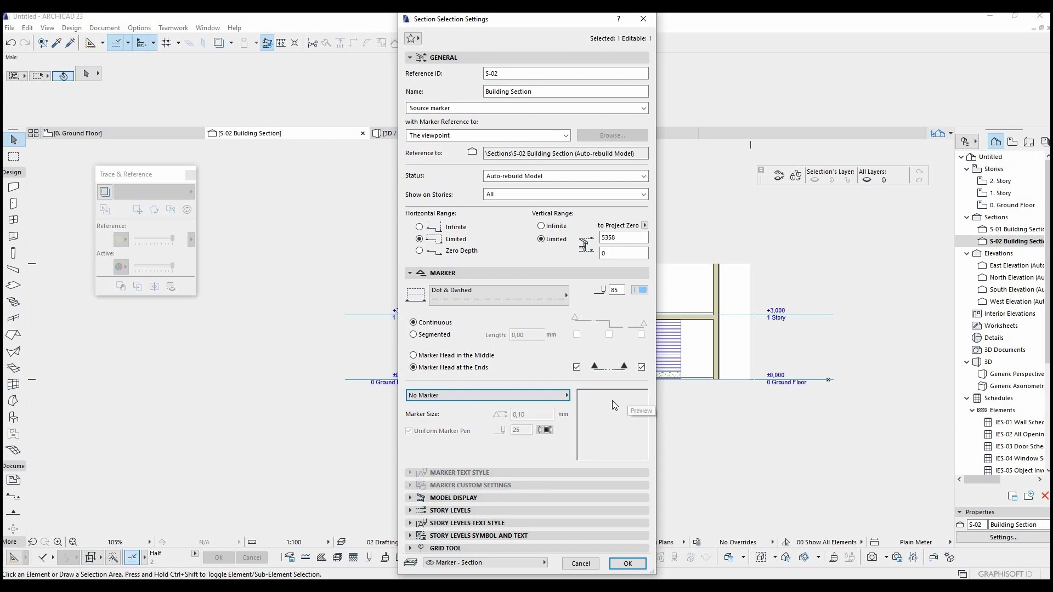
pyautogui.click(548, 396)
pyautogui.click(585, 403)
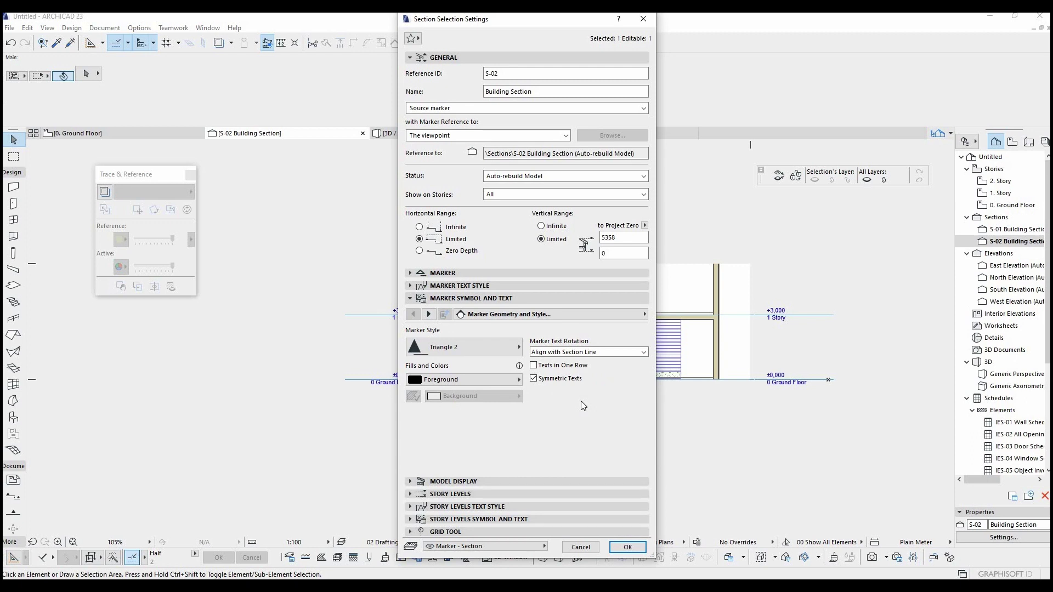
pyautogui.click(501, 341)
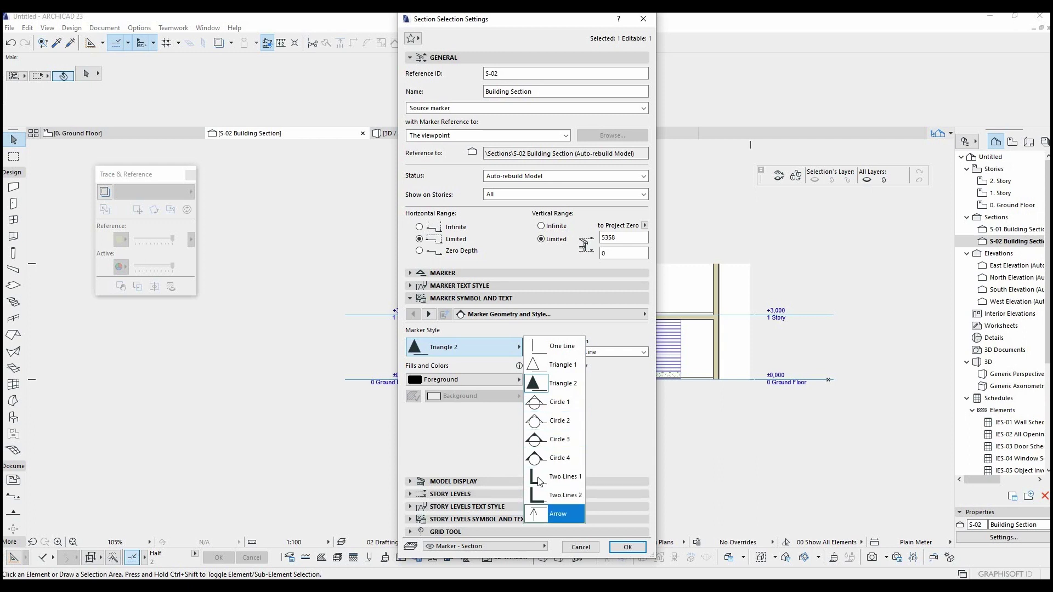
pyautogui.click(492, 365)
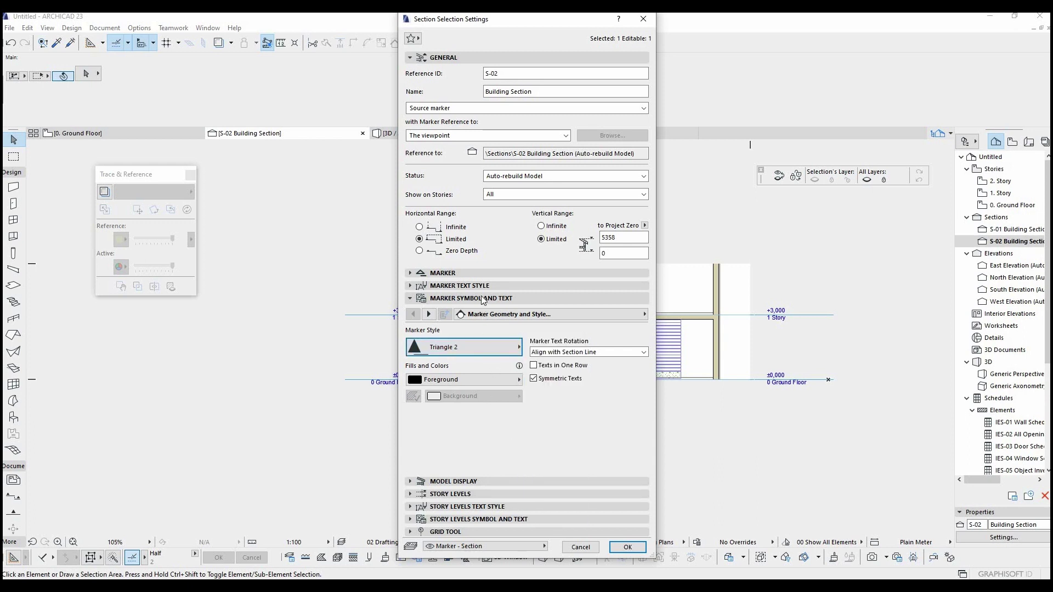
# - Set the marker size to 3,00 mm and the Uniform Marker Pen to pen 71
pyautogui.click(485, 272)
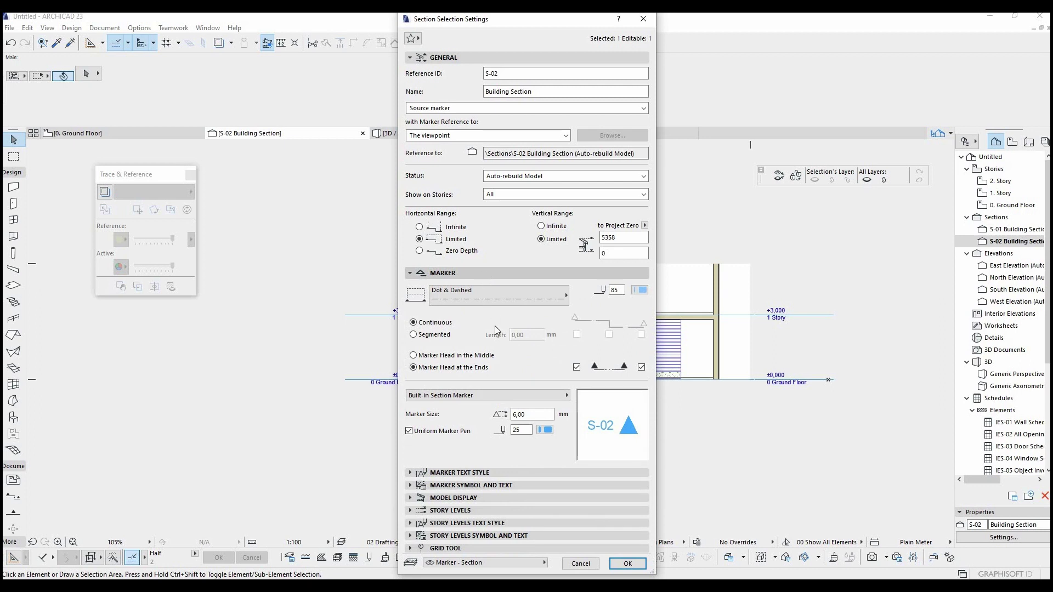
pyautogui.click(530, 414)
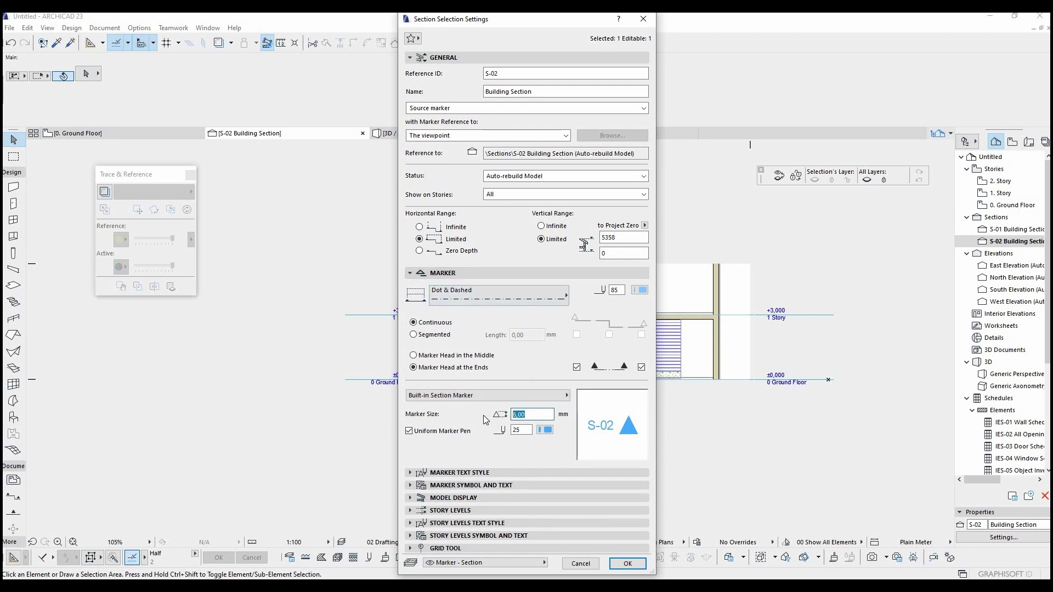
pyautogui.write('3')
pyautogui.click(545, 431)
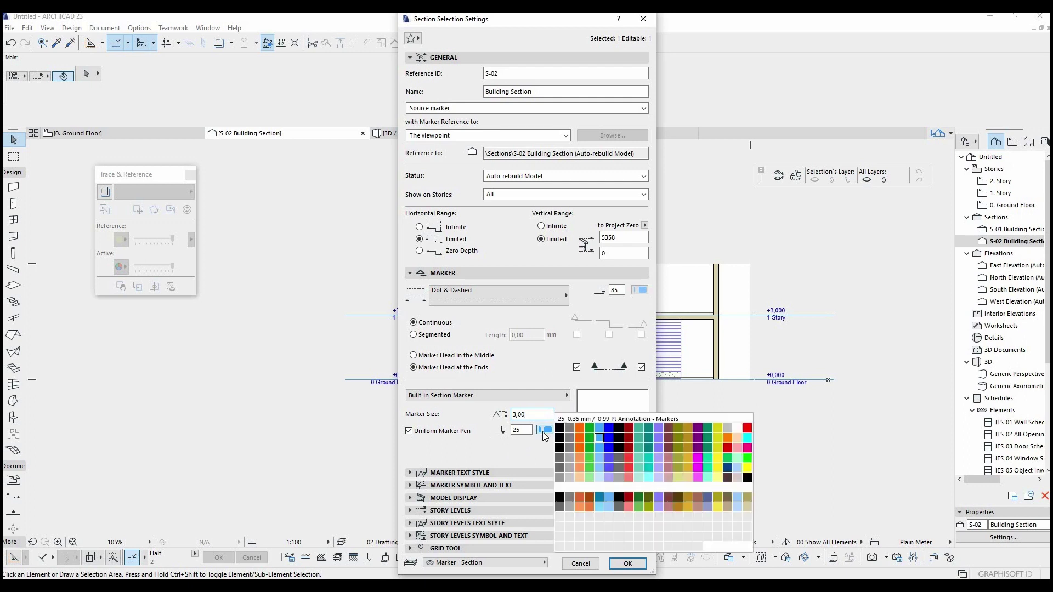
pyautogui.click(661, 460)
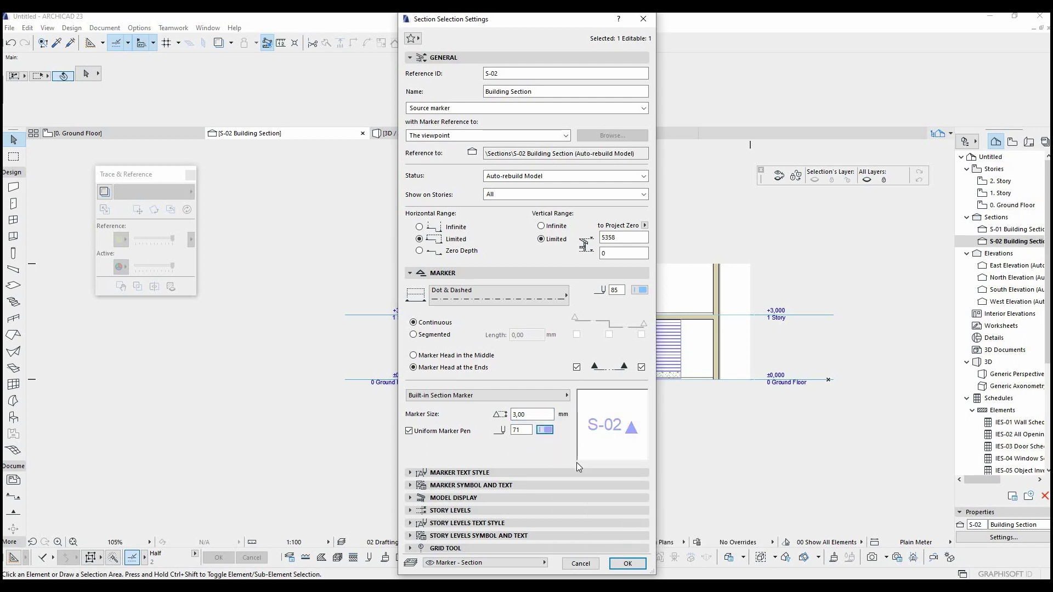
pyautogui.click(486, 474)
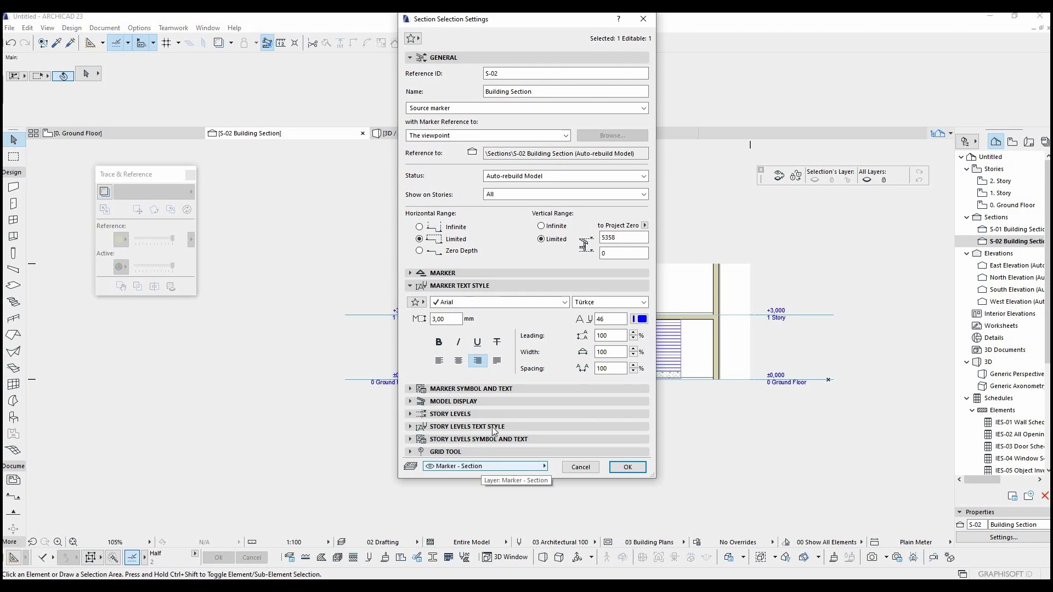
# - In S-02's Model Display settings, fill cut surfaces with a Uniform Surface and apply
pyautogui.click(539, 389)
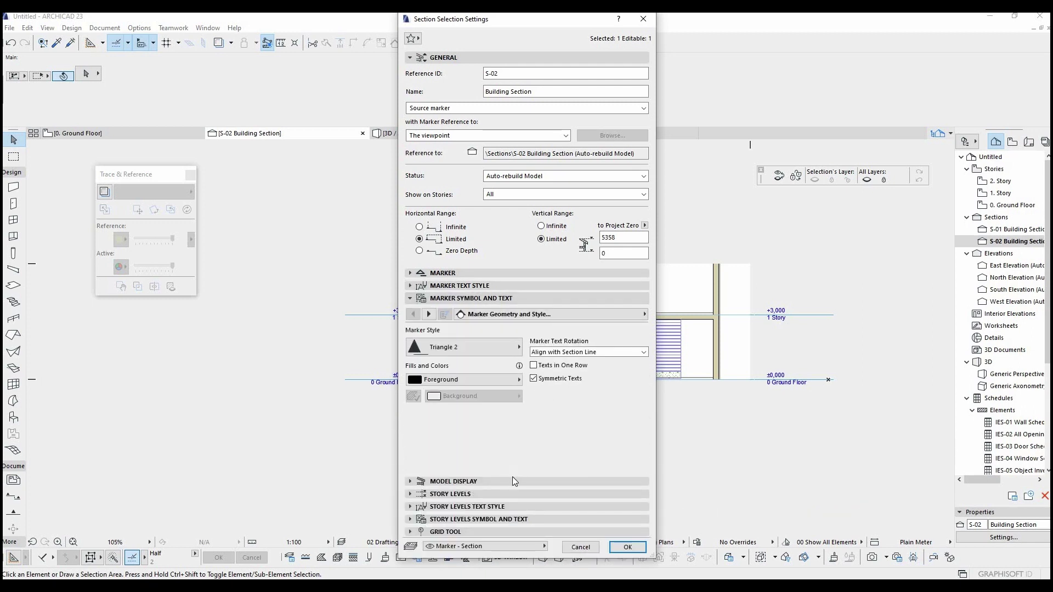
pyautogui.click(513, 482)
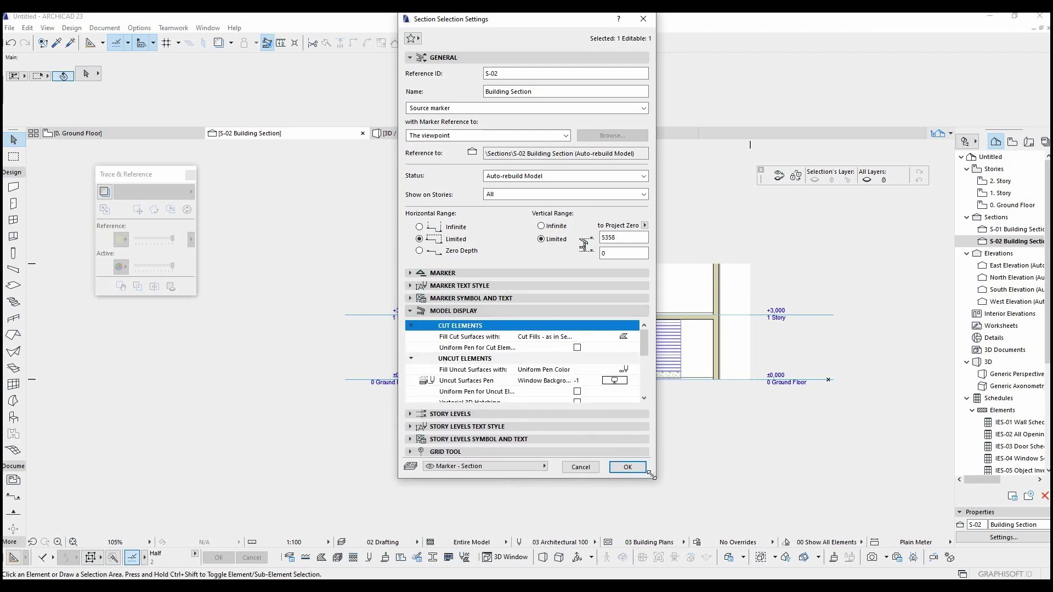
pyautogui.moveTo(651, 475); pyautogui.dragTo(652, 576)
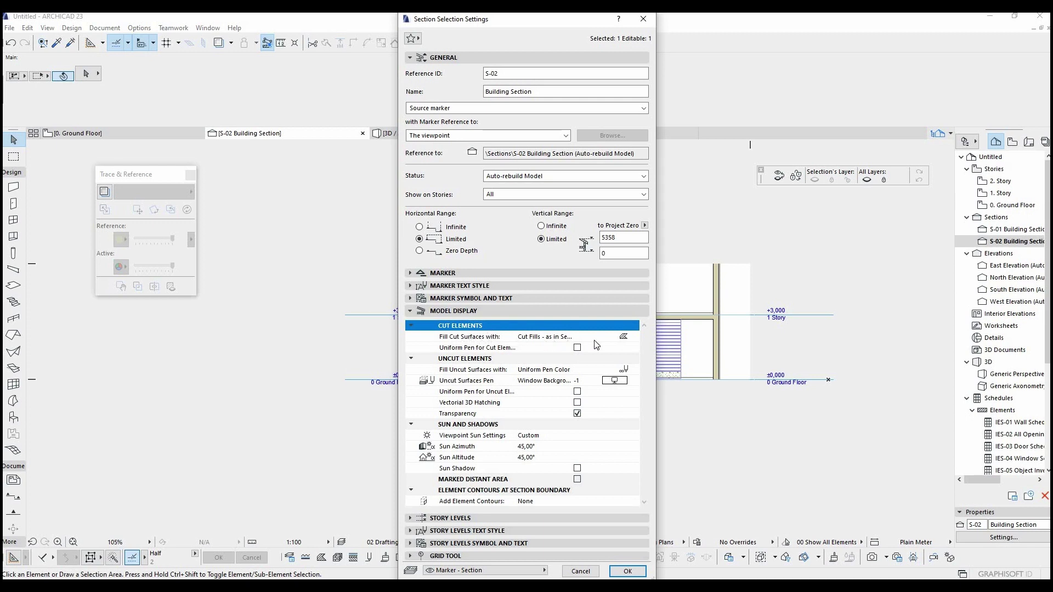
pyautogui.click(625, 337)
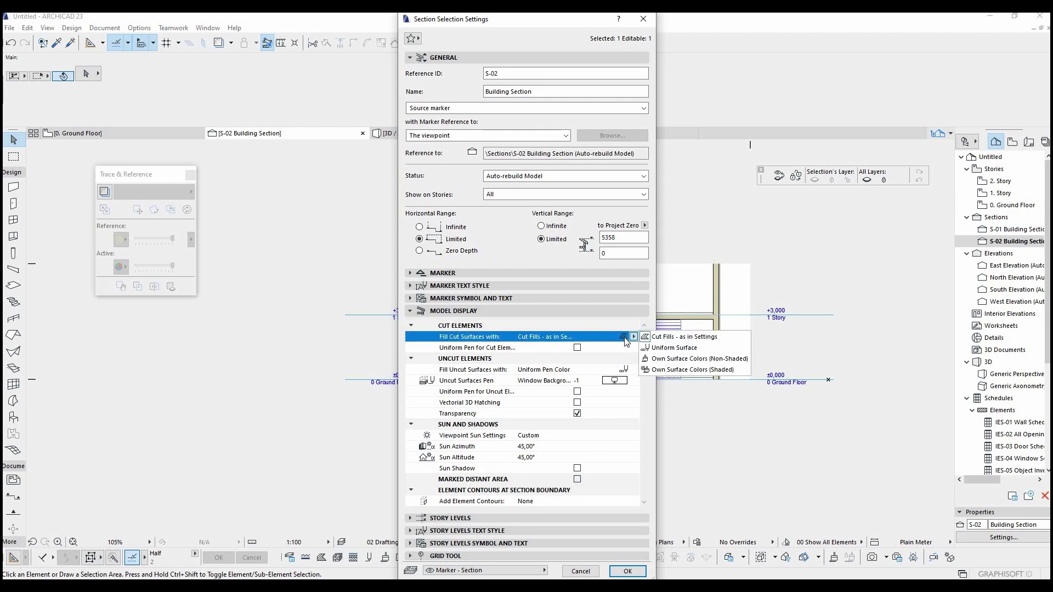
pyautogui.click(660, 348)
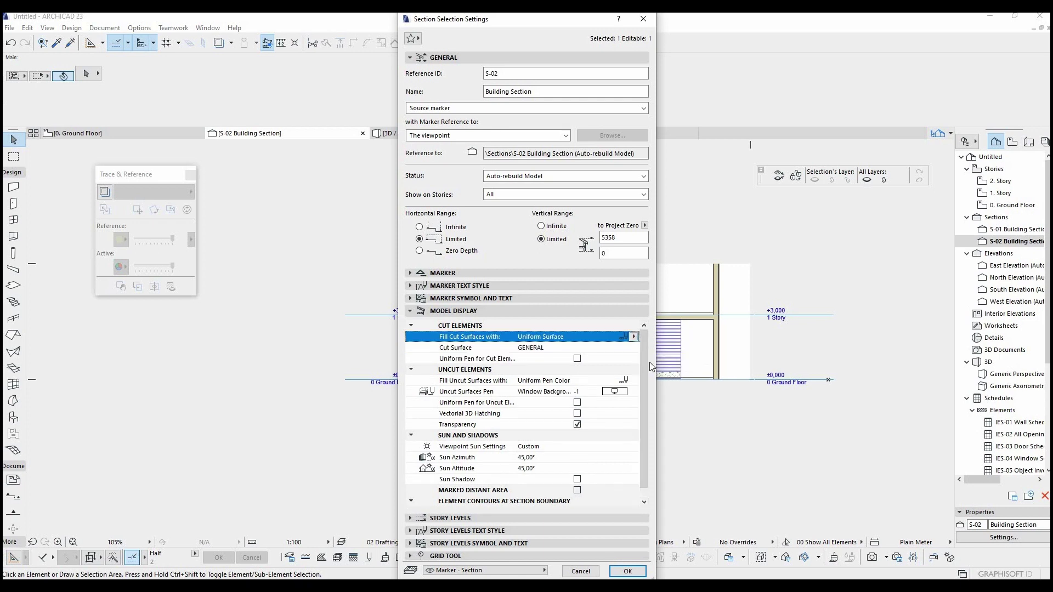
pyautogui.click(628, 571)
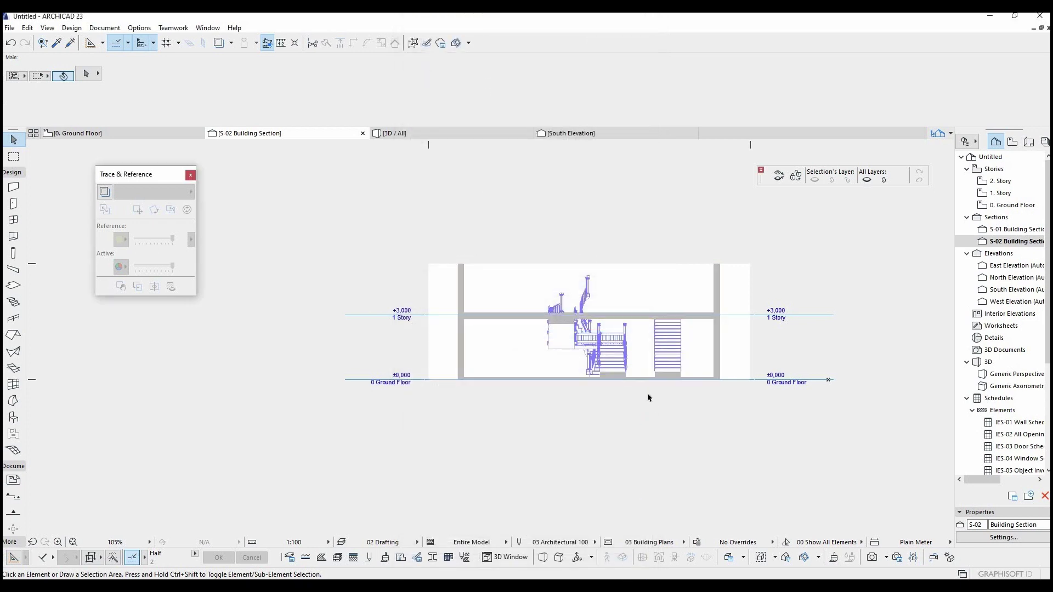
# - Switch S-02's cut surface fill to Own Surface Colors (Non-Shaded) in Section Settings
pyautogui.scroll(2, 524, 321)
pyautogui.scroll(2, 520, 320)
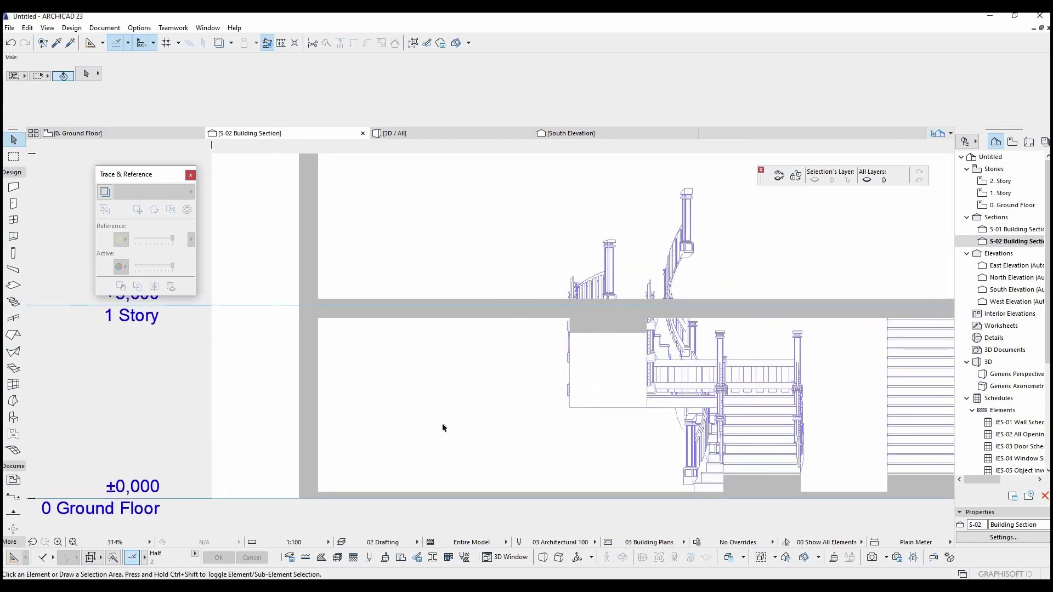
pyautogui.rightClick(1002, 244)
pyautogui.click(947, 440)
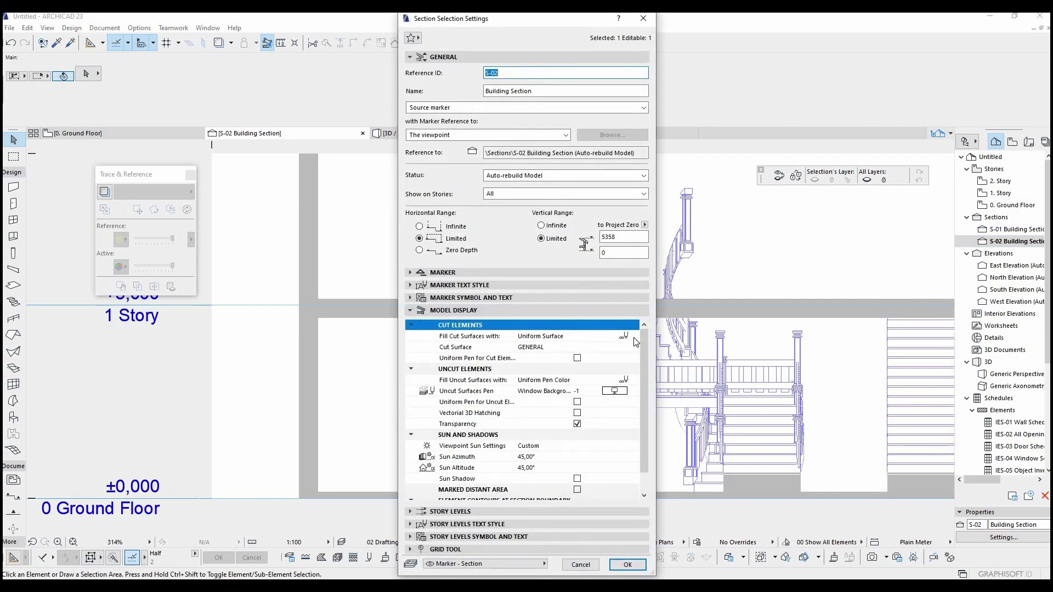
pyautogui.click(627, 337)
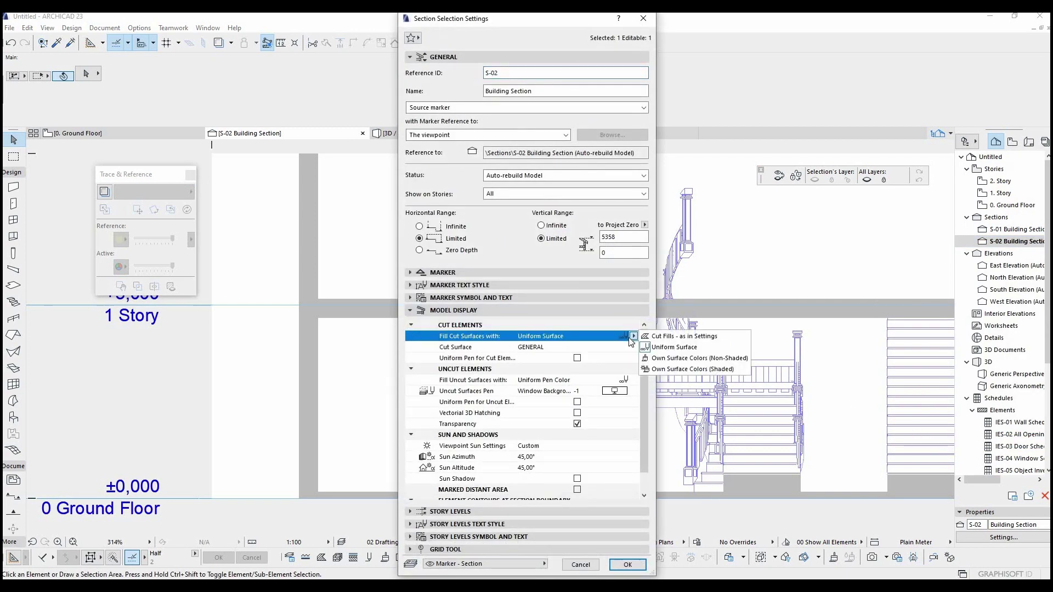
pyautogui.click(666, 360)
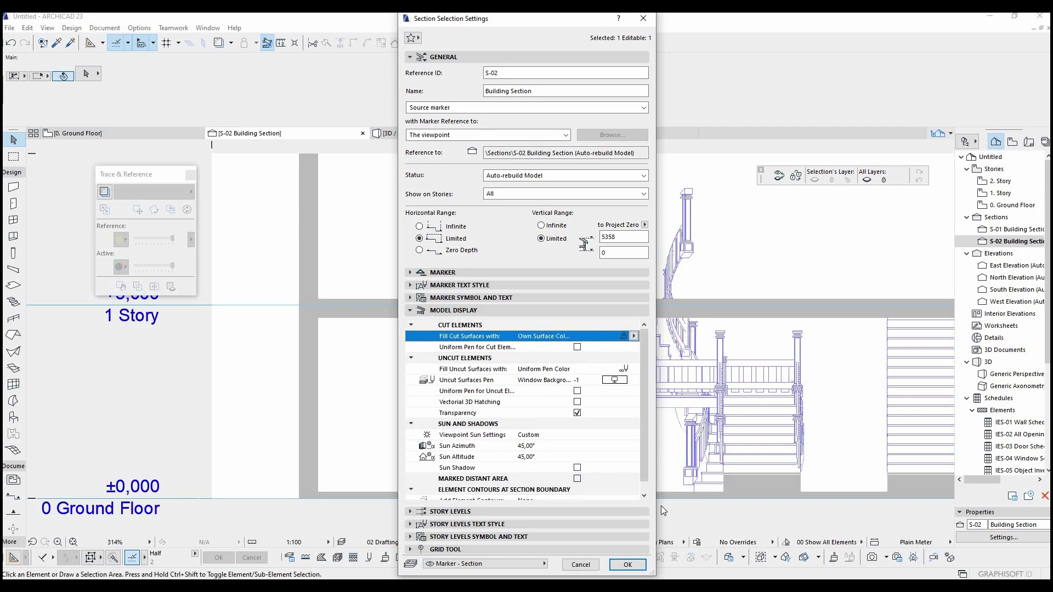
pyautogui.click(624, 567)
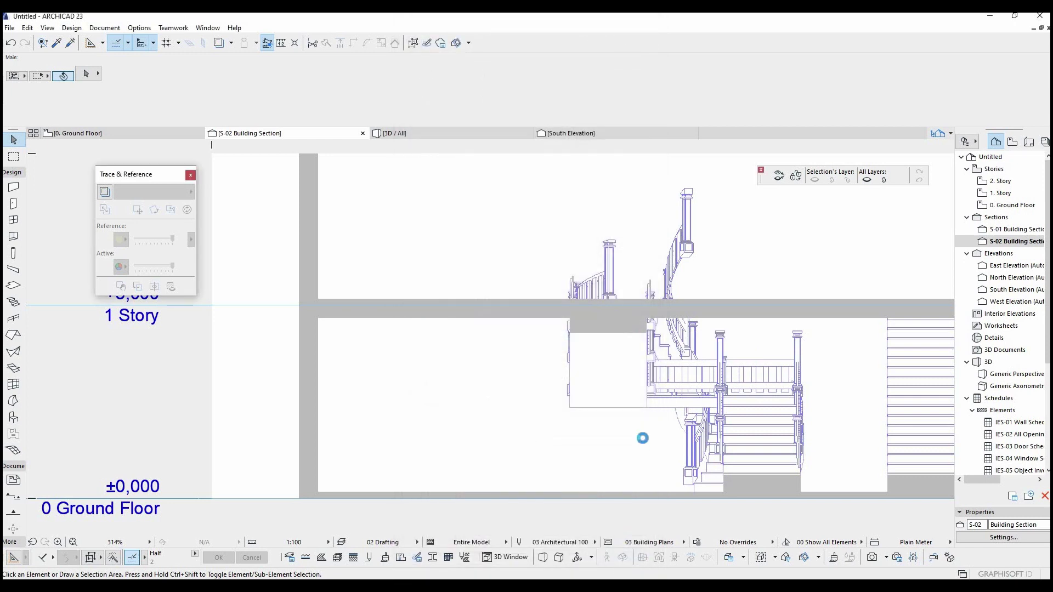
# - Set S-02's cut surfaces back to Uniform Surface using Paint - Alizarin Carmine
pyautogui.scroll(-2, 634, 407)
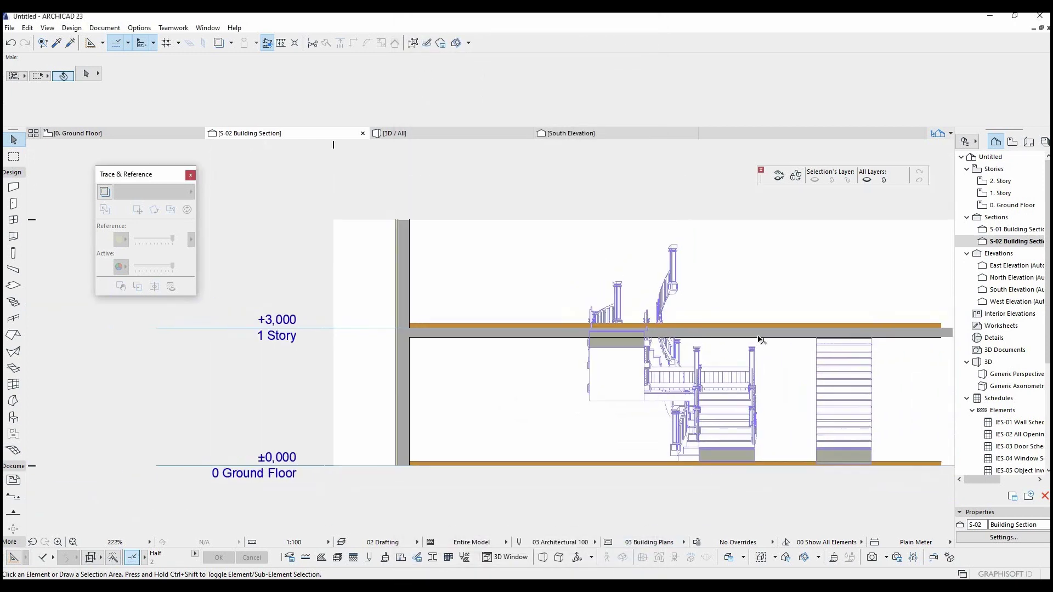
pyautogui.rightClick(1003, 245)
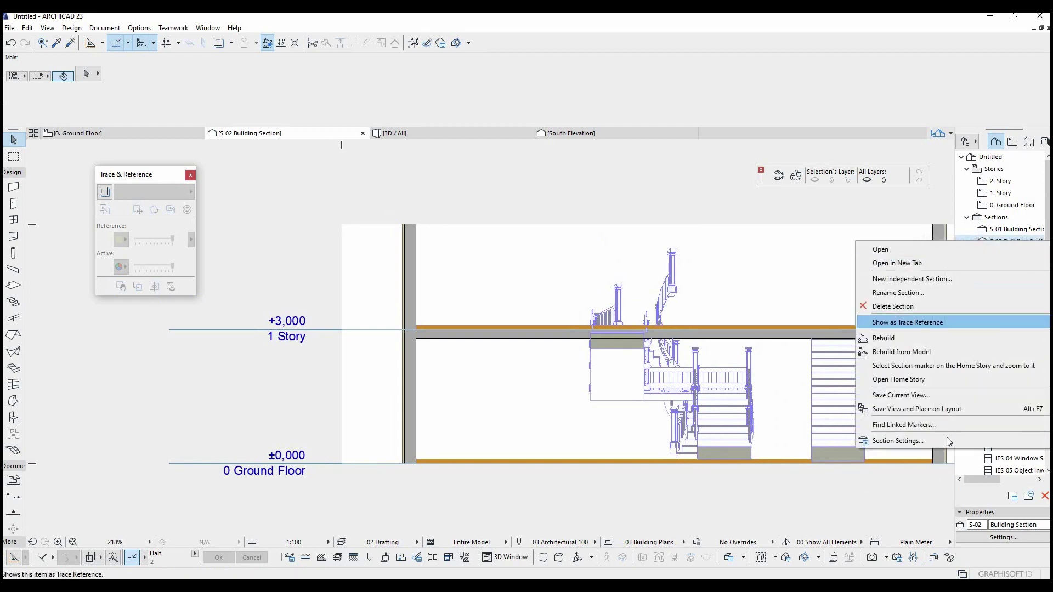
pyautogui.click(940, 441)
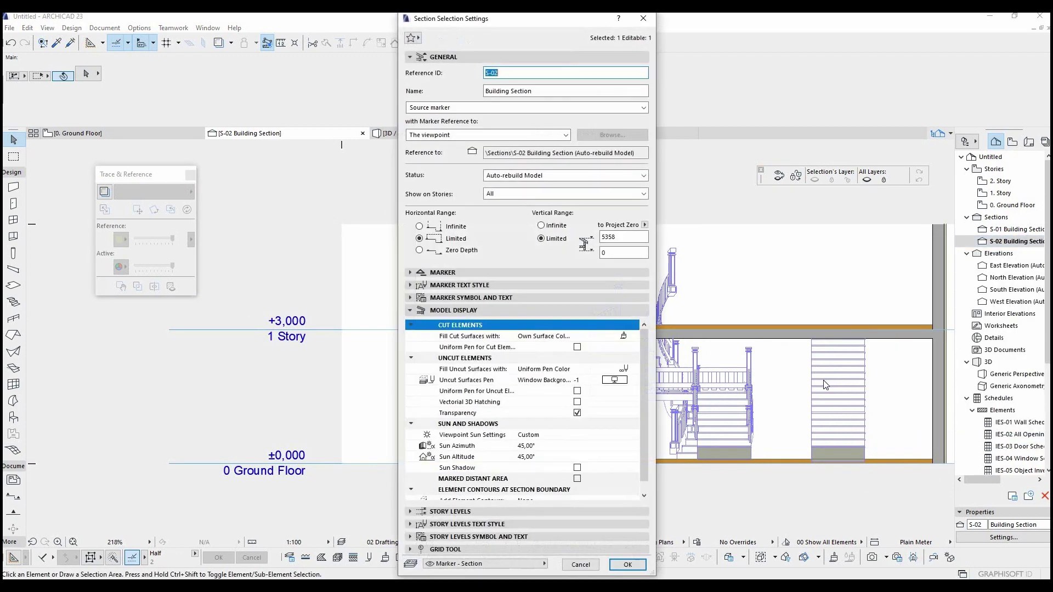
pyautogui.click(624, 336)
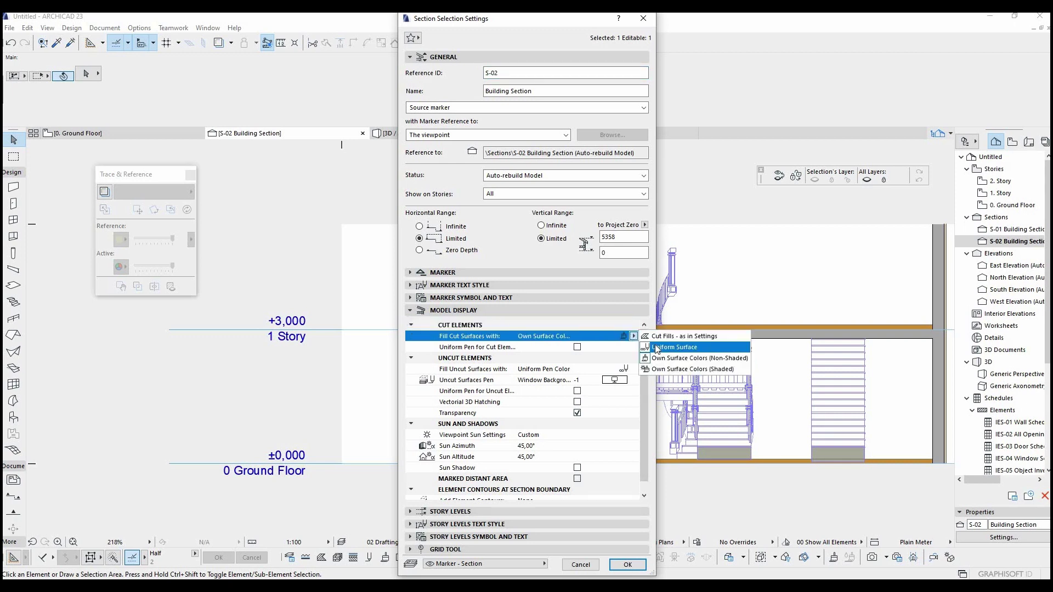
pyautogui.click(657, 348)
pyautogui.click(636, 347)
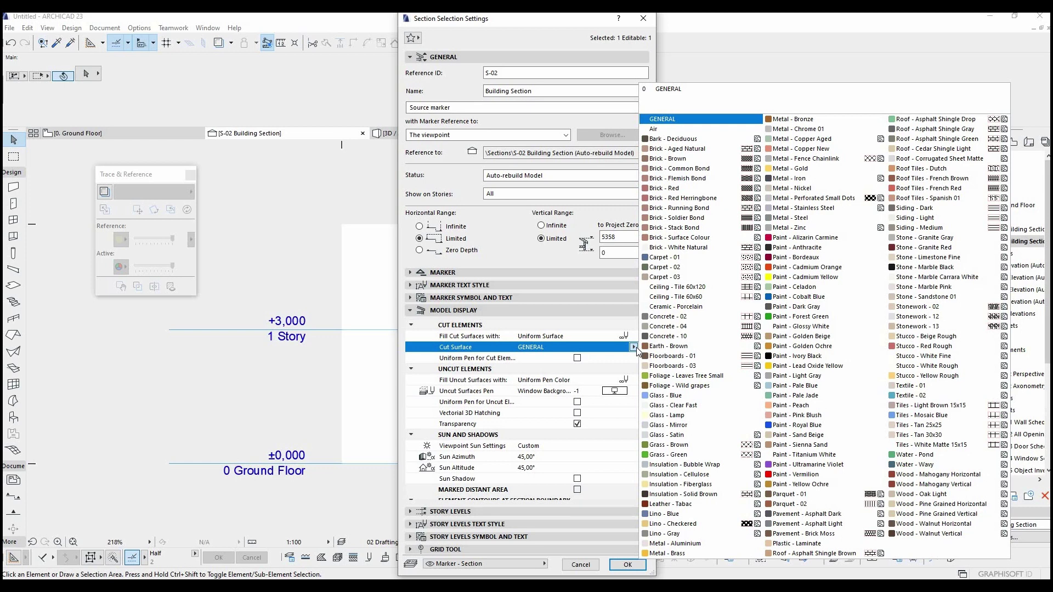
pyautogui.click(787, 240)
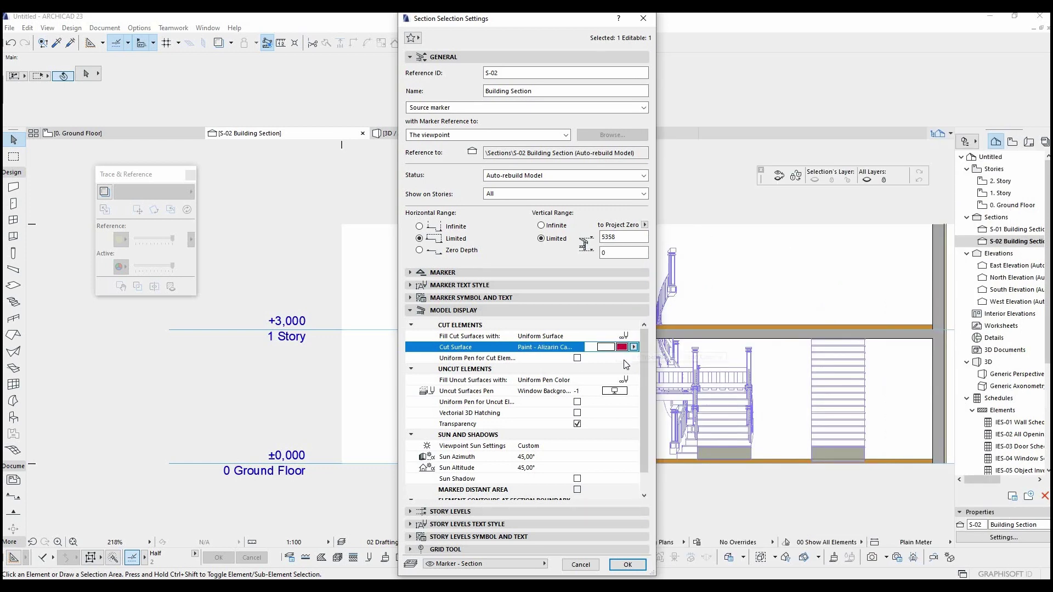
pyautogui.click(635, 565)
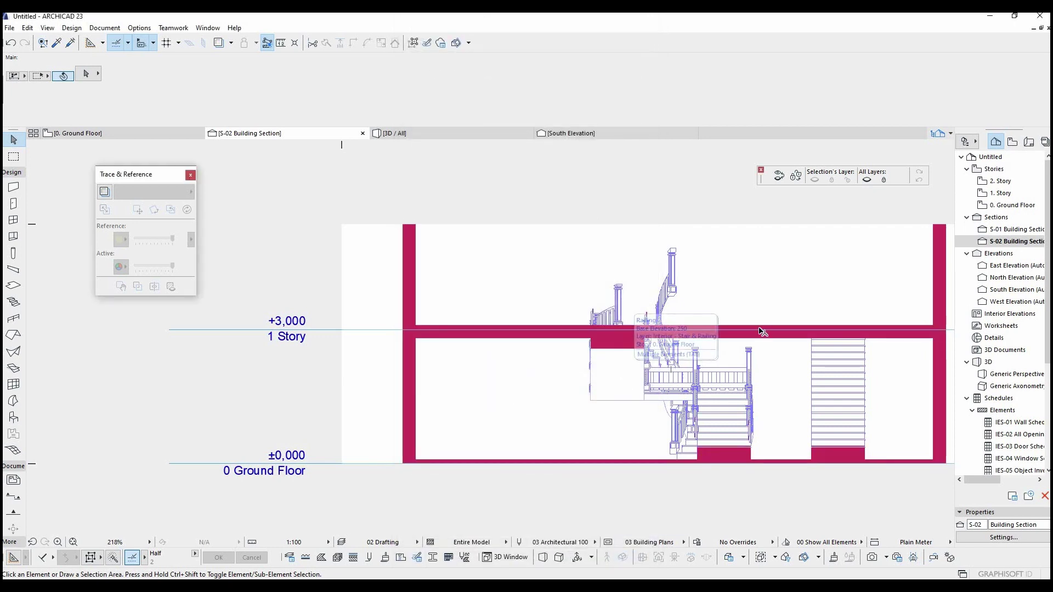
# - Give S-02's cut elements Paint - Ivory Black surface and uniform cut line pen 177 (0.15 mm)
pyautogui.rightClick(997, 241)
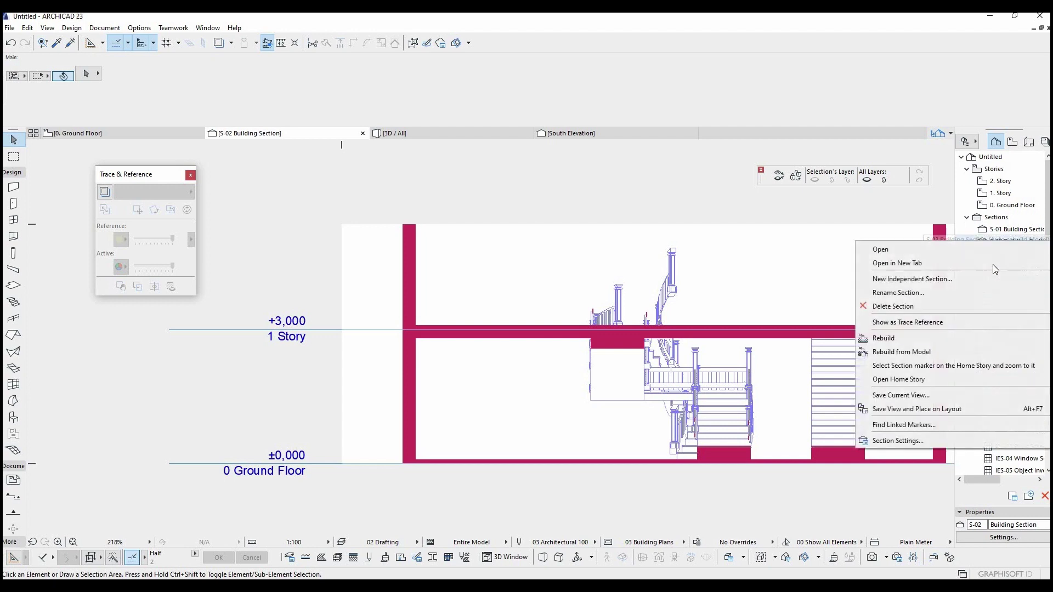
pyautogui.click(958, 442)
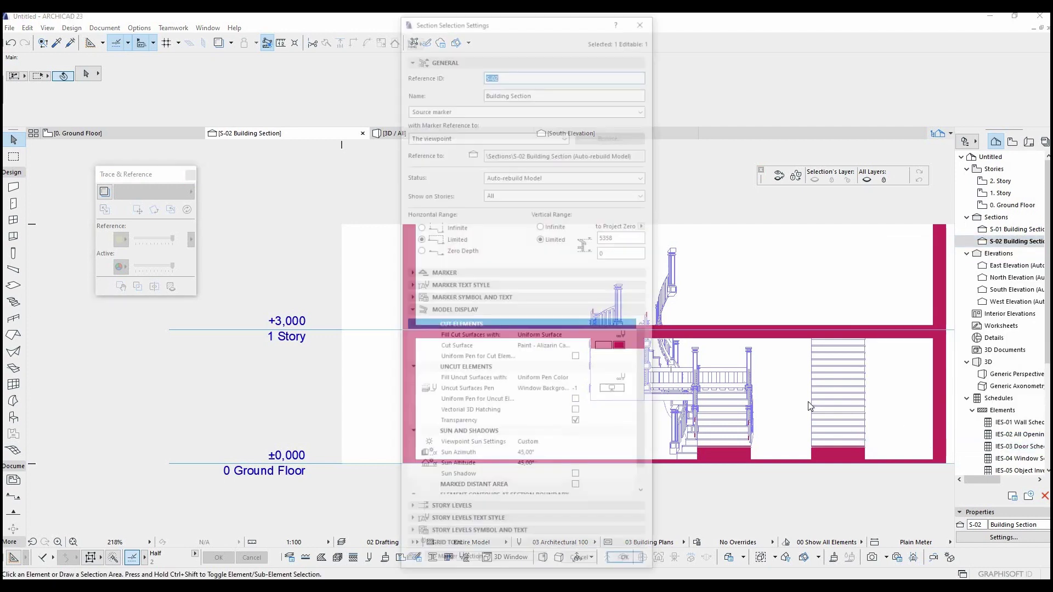
pyautogui.click(627, 348)
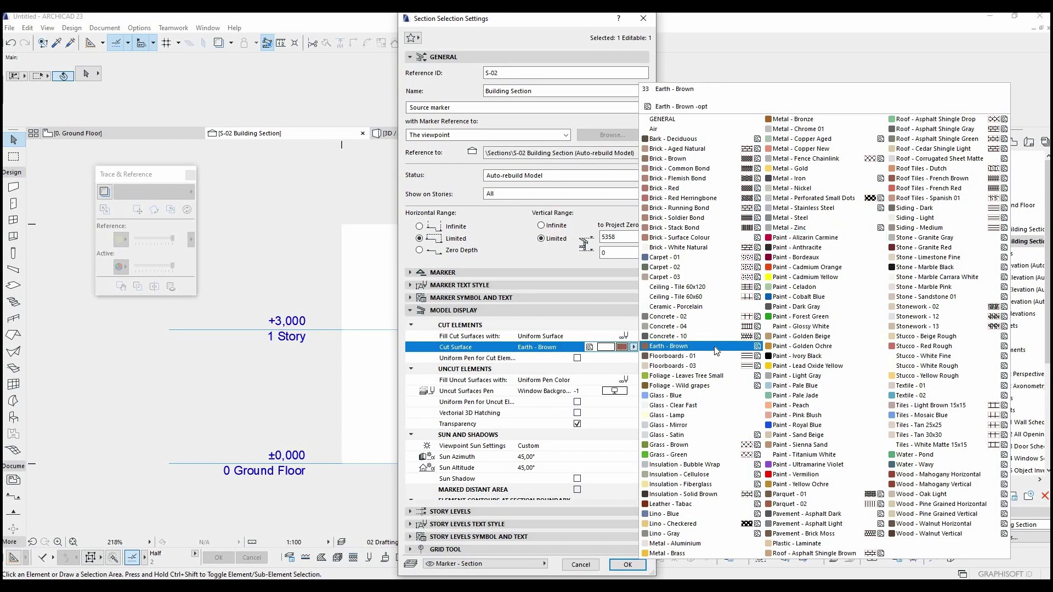
pyautogui.click(810, 356)
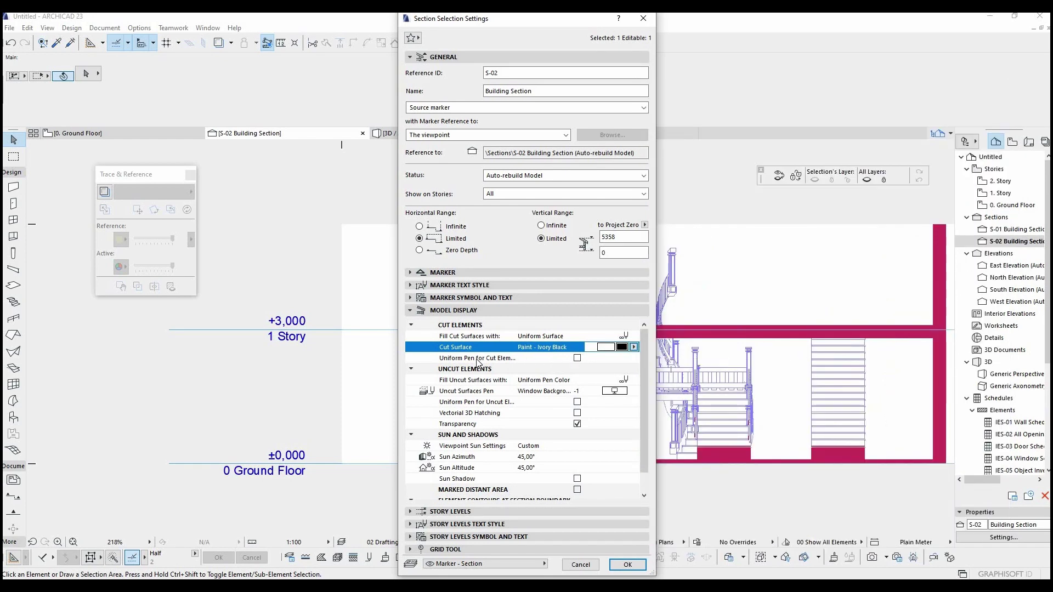
pyautogui.click(579, 360)
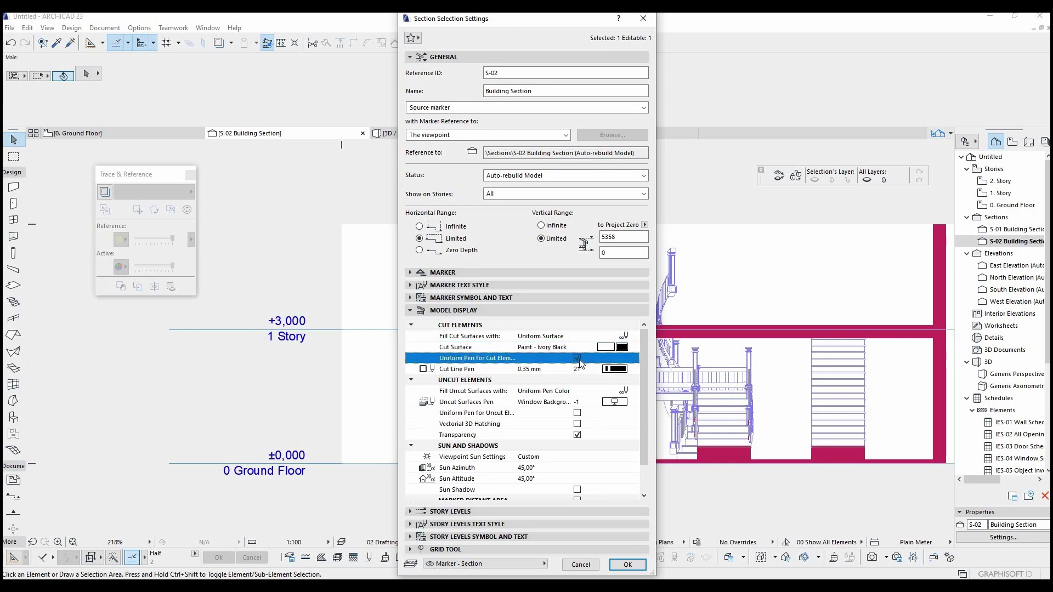
pyautogui.click(614, 369)
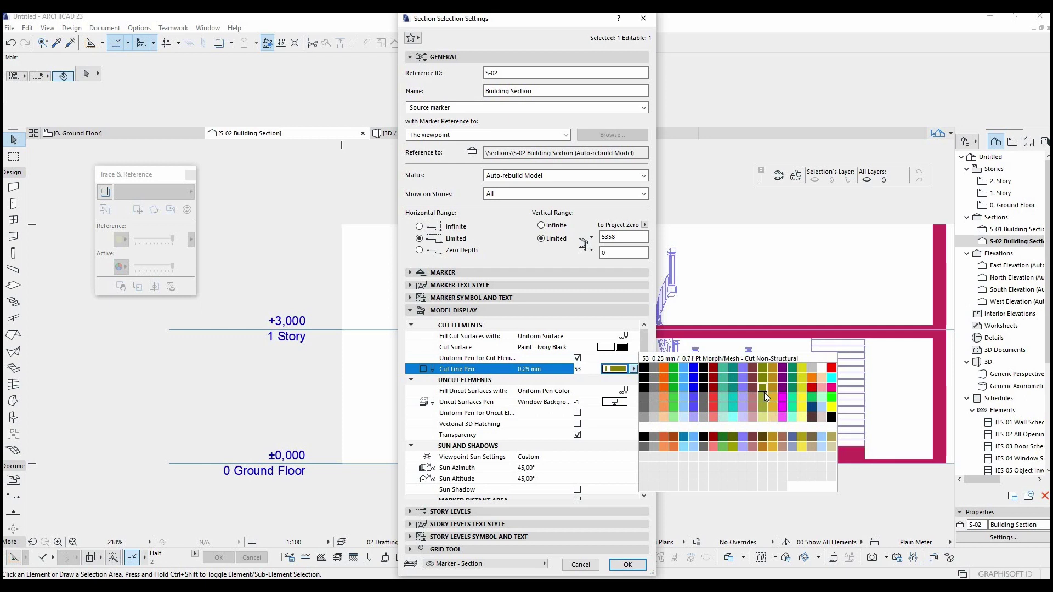
pyautogui.click(800, 445)
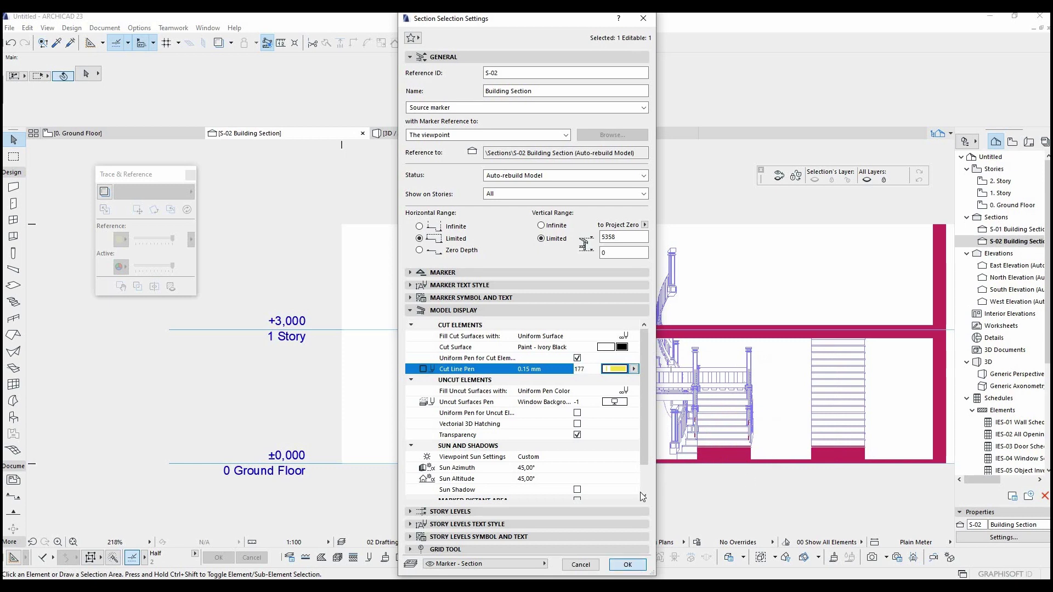
pyautogui.click(633, 563)
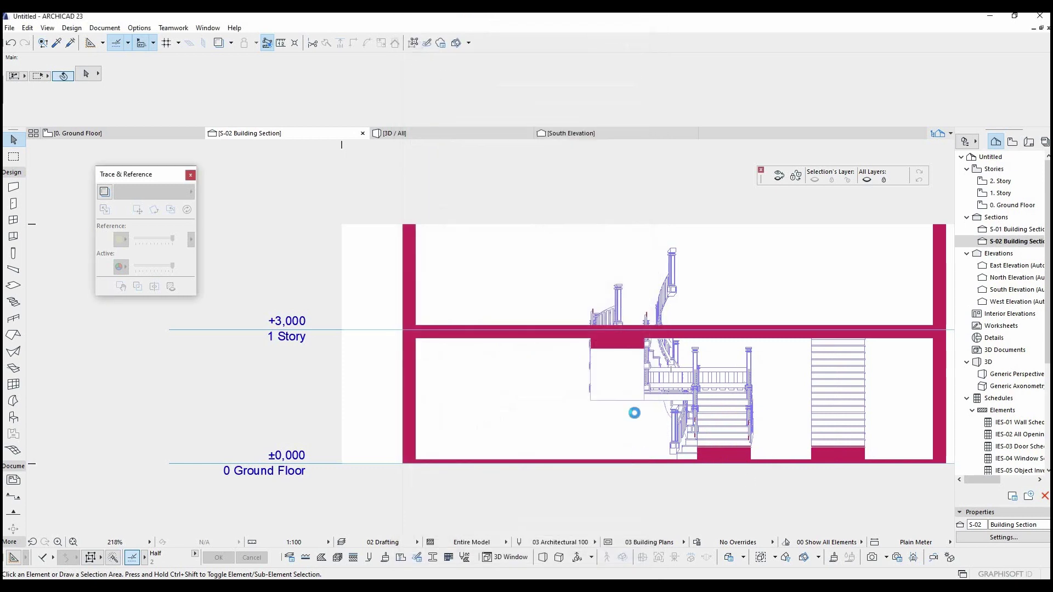
# - Fill S-02's uncut surfaces with uniform pen colour using pen 18
pyautogui.click(571, 367)
pyautogui.scroll(6, 571, 367)
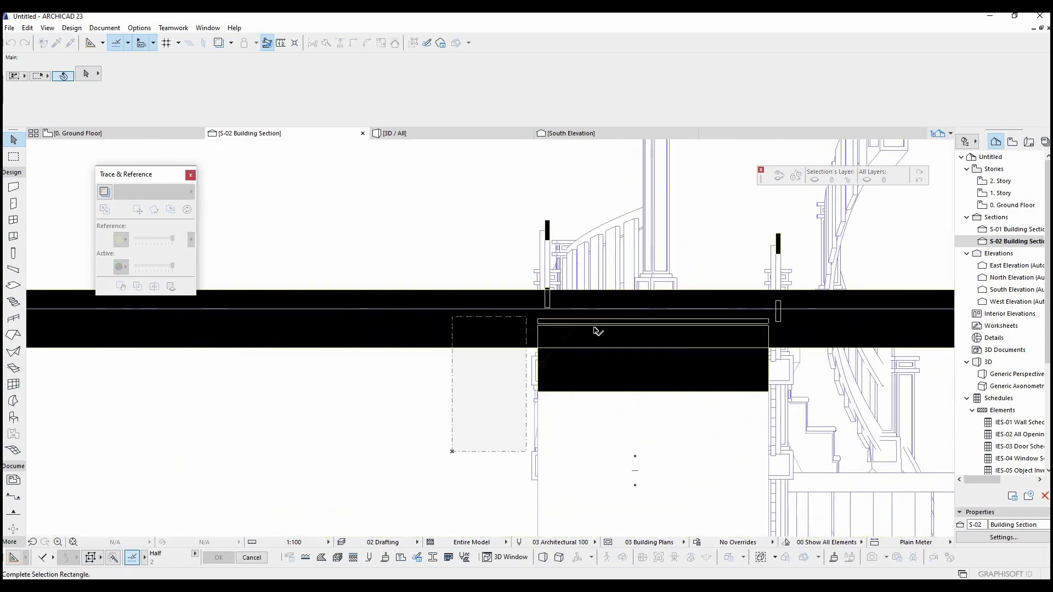
pyautogui.click(471, 422)
pyautogui.scroll(-5, 472, 423)
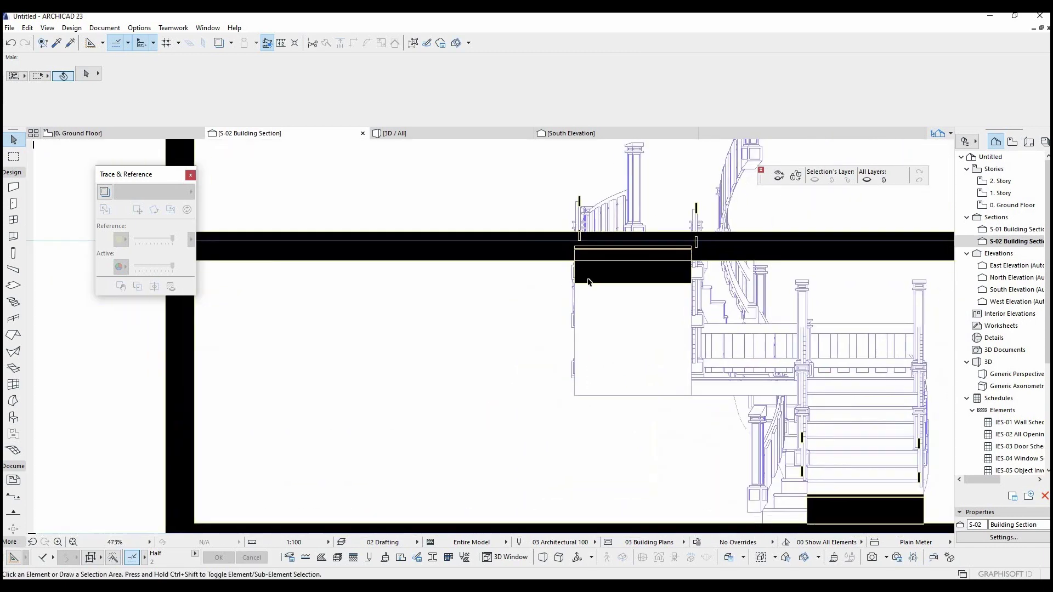
pyautogui.rightClick(1016, 244)
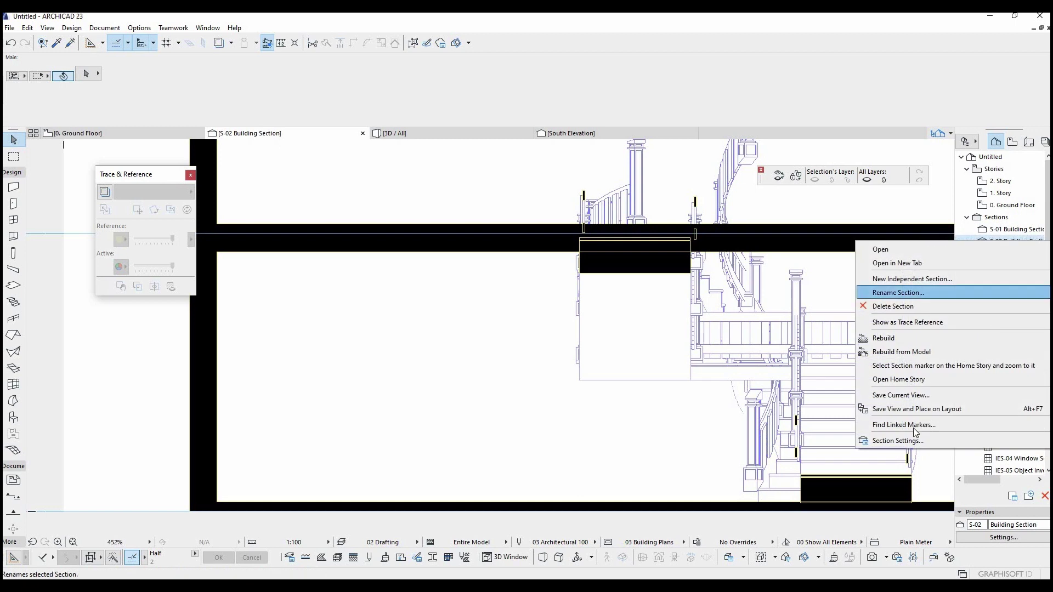
pyautogui.click(904, 443)
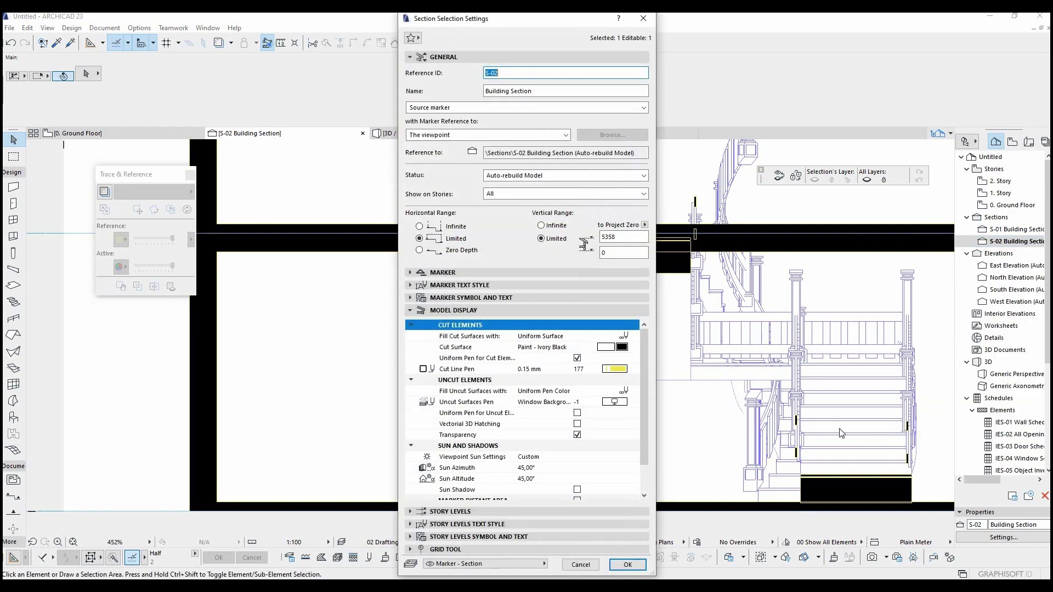
pyautogui.moveTo(643, 370); pyautogui.dragTo(640, 387)
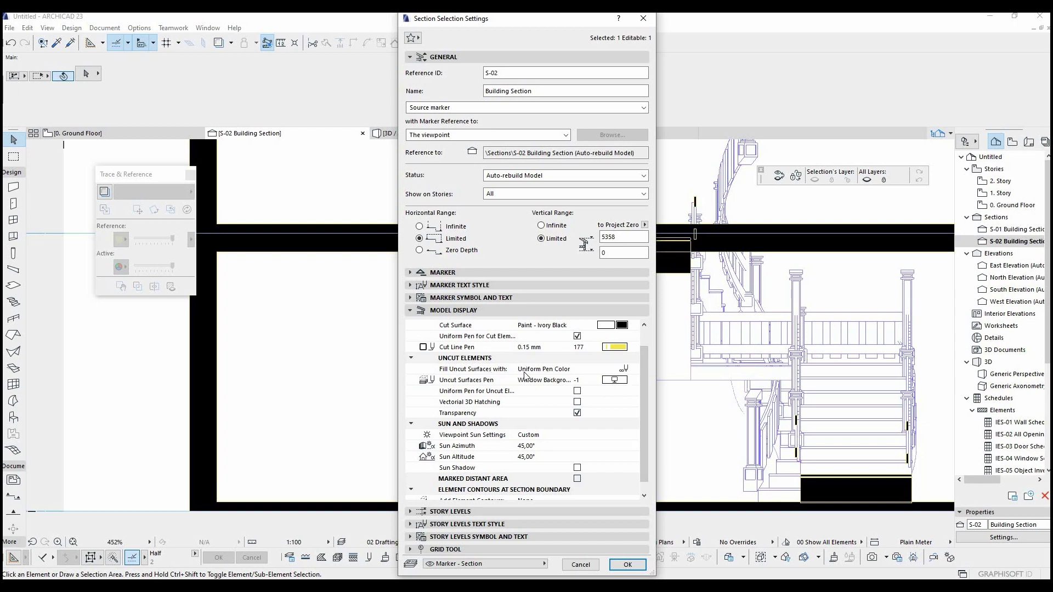
pyautogui.click(626, 371)
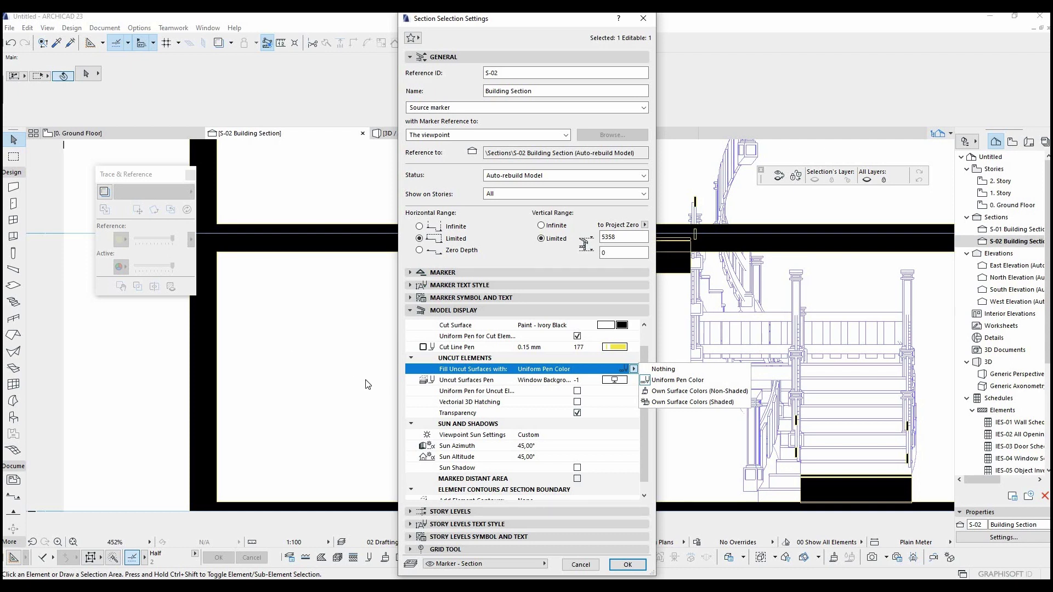
pyautogui.click(625, 382)
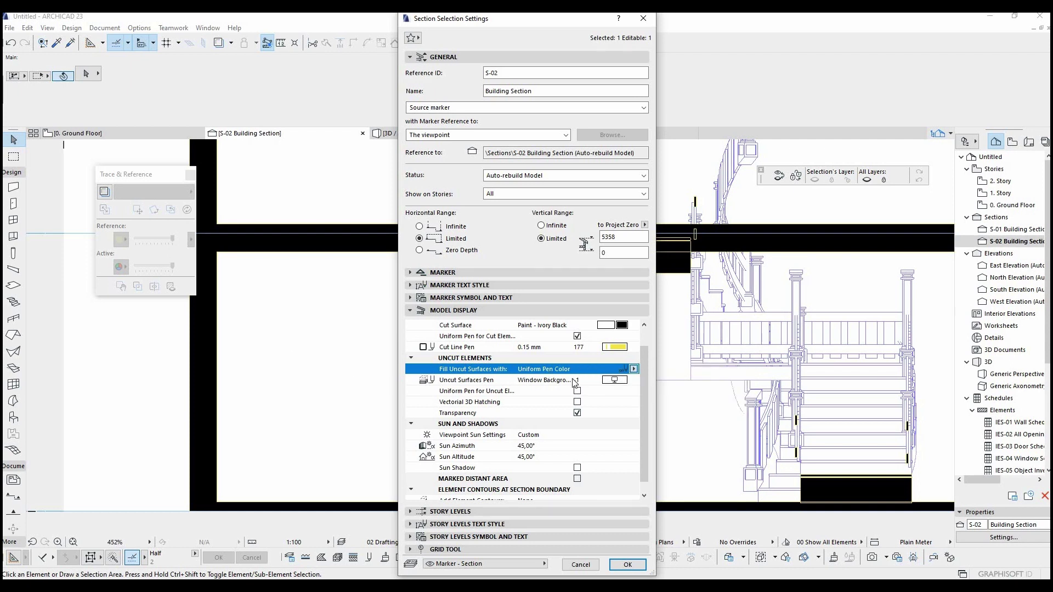
pyautogui.click(615, 380)
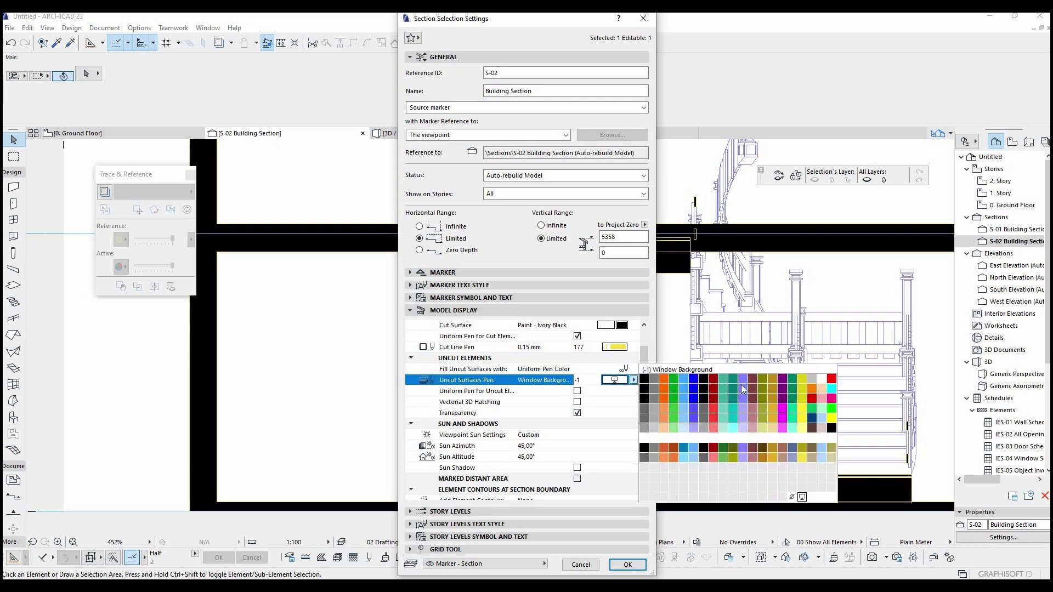
pyautogui.click(815, 382)
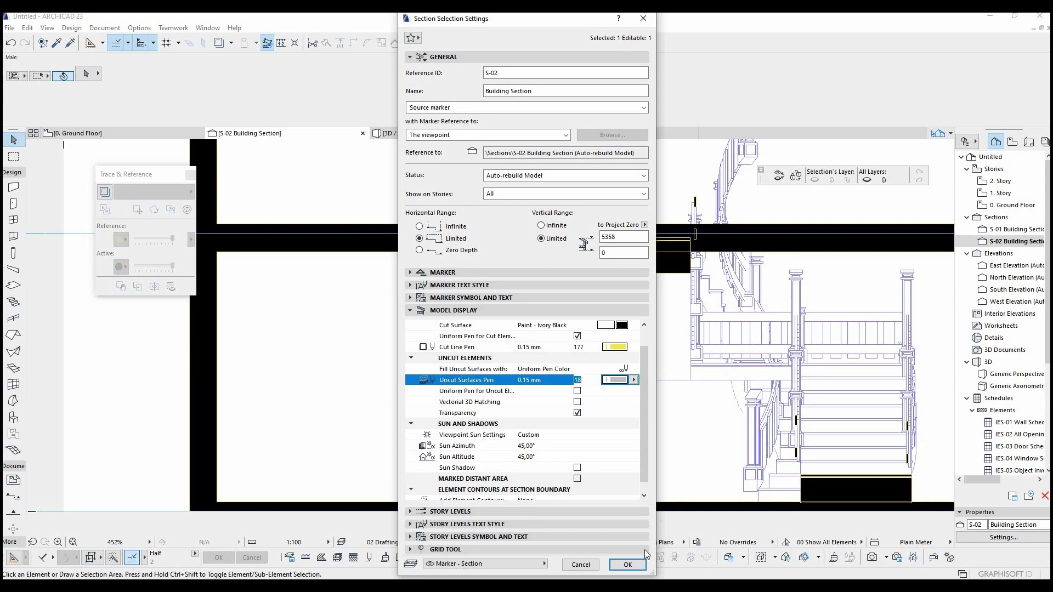
pyautogui.click(628, 565)
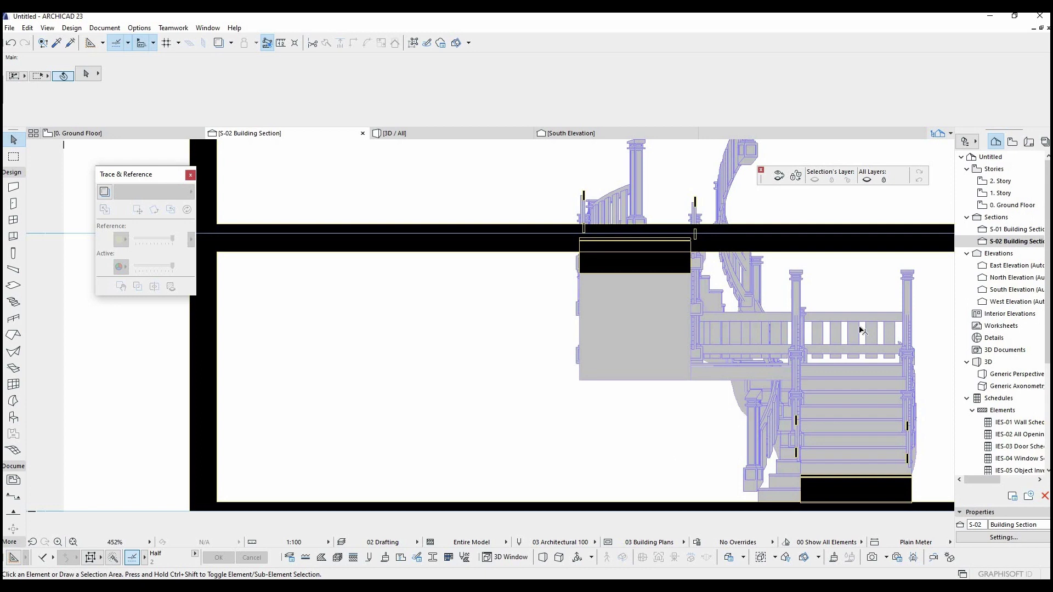
# - Set the S-02 section's horizontal range to Infinite
pyautogui.rightClick(1008, 242)
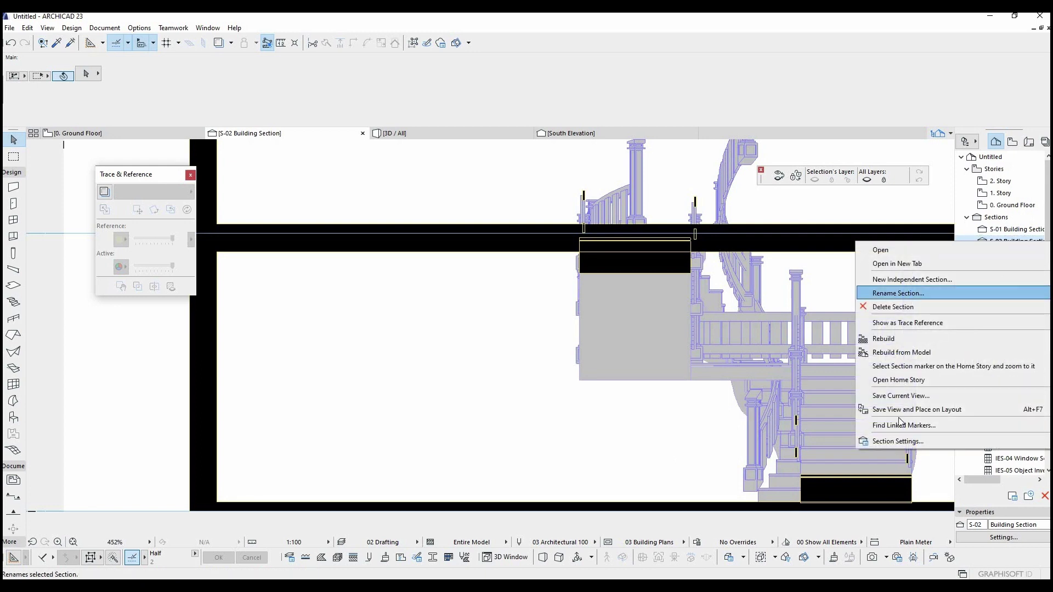
pyautogui.click(892, 441)
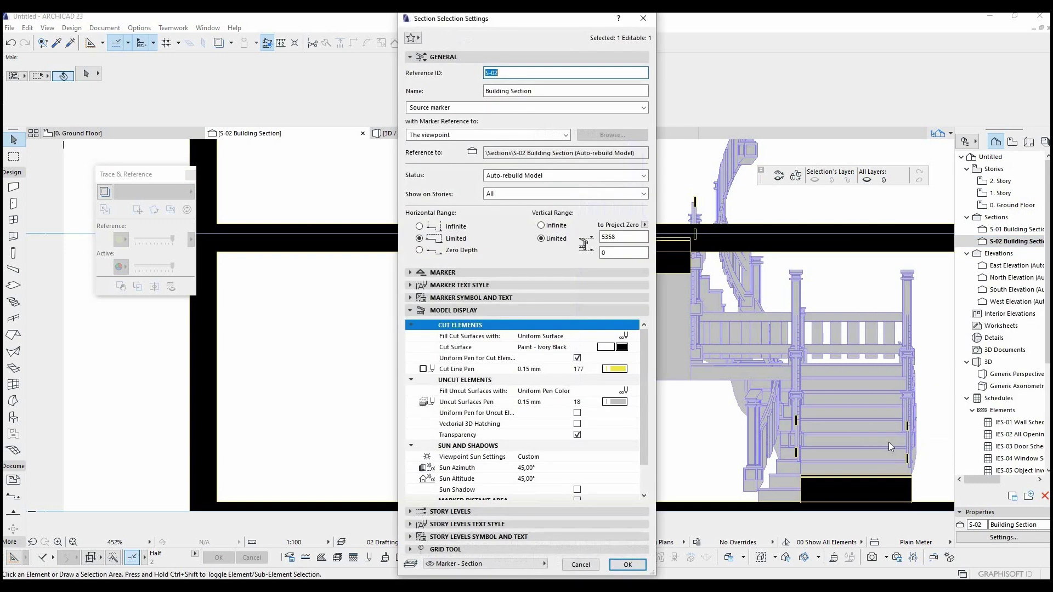
pyautogui.click(455, 226)
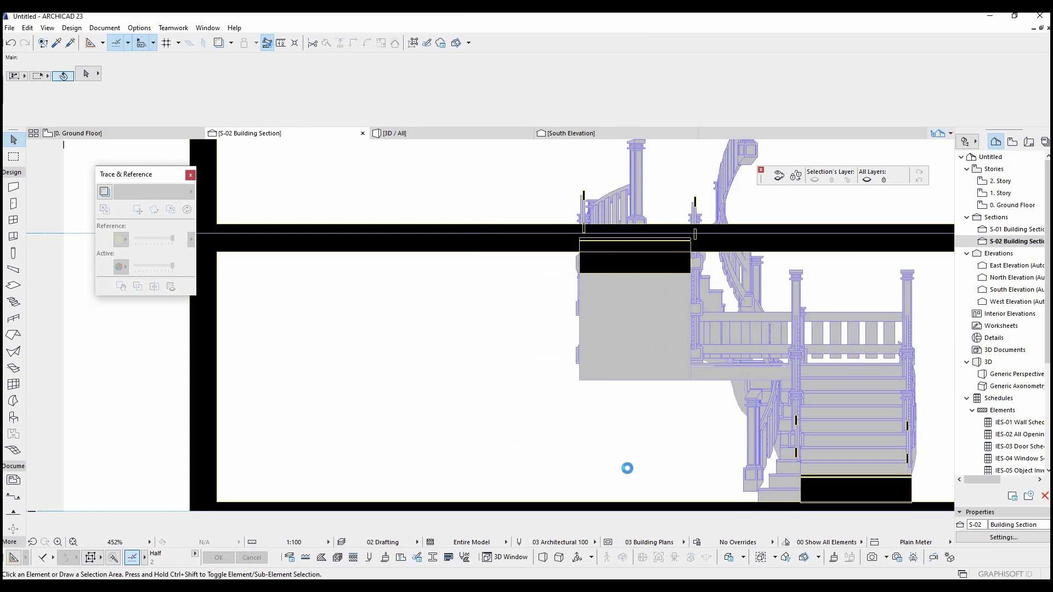
pyautogui.scroll(-5, 644, 431)
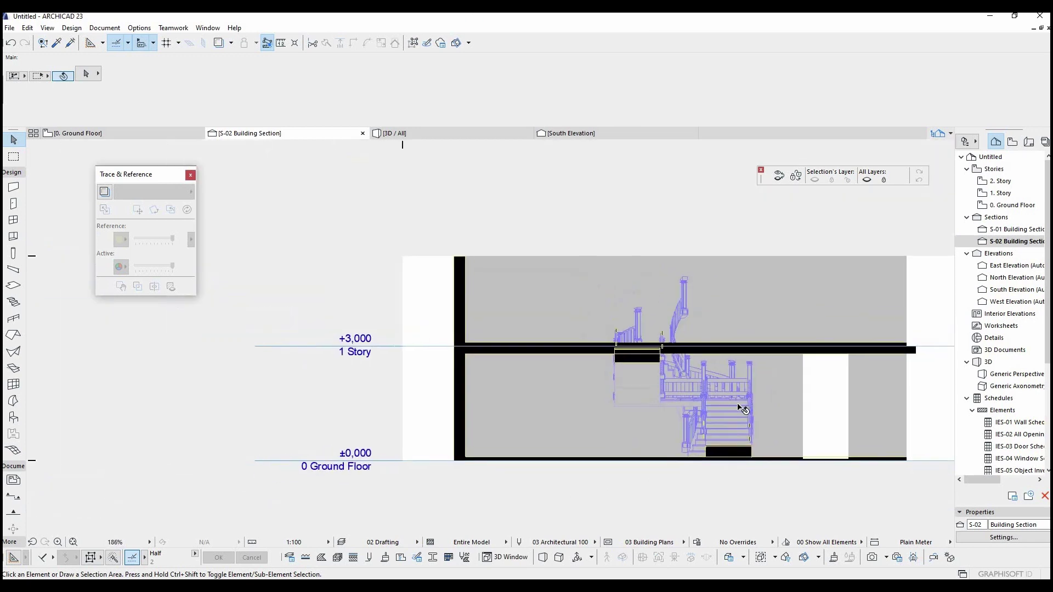
pyautogui.scroll(-1, 694, 380)
pyautogui.scroll(2, 693, 380)
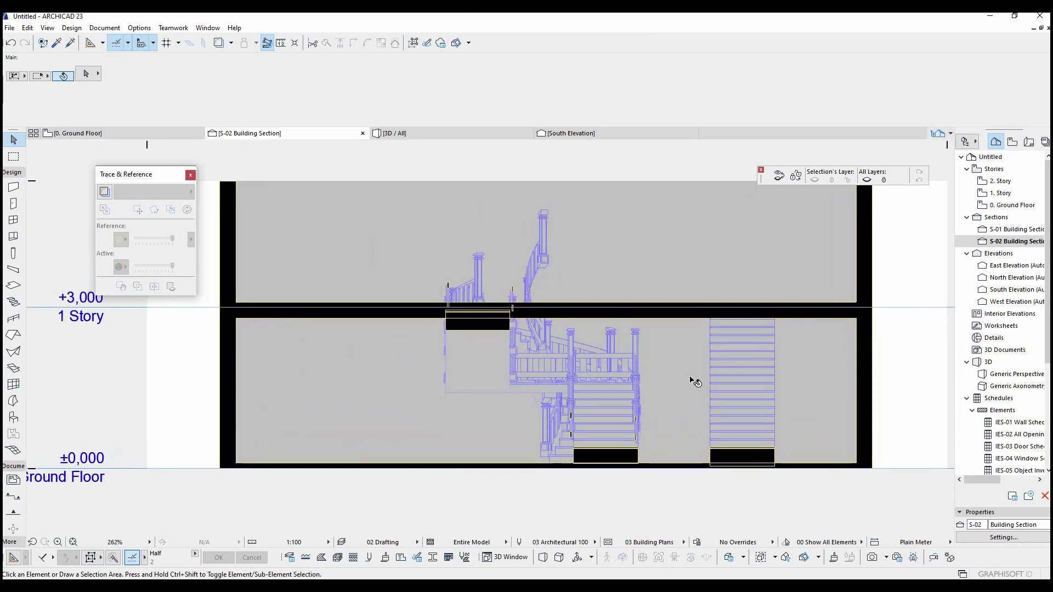
pyautogui.rightClick(989, 243)
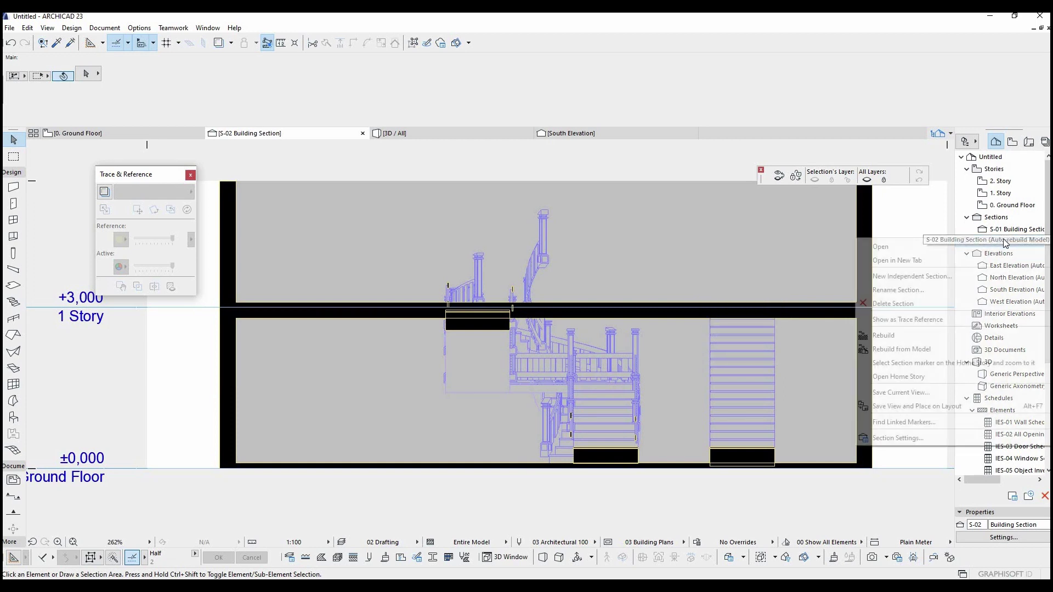
# - In S-02's Story Levels settings, show markers and story level lines on both sides
pyautogui.click(899, 438)
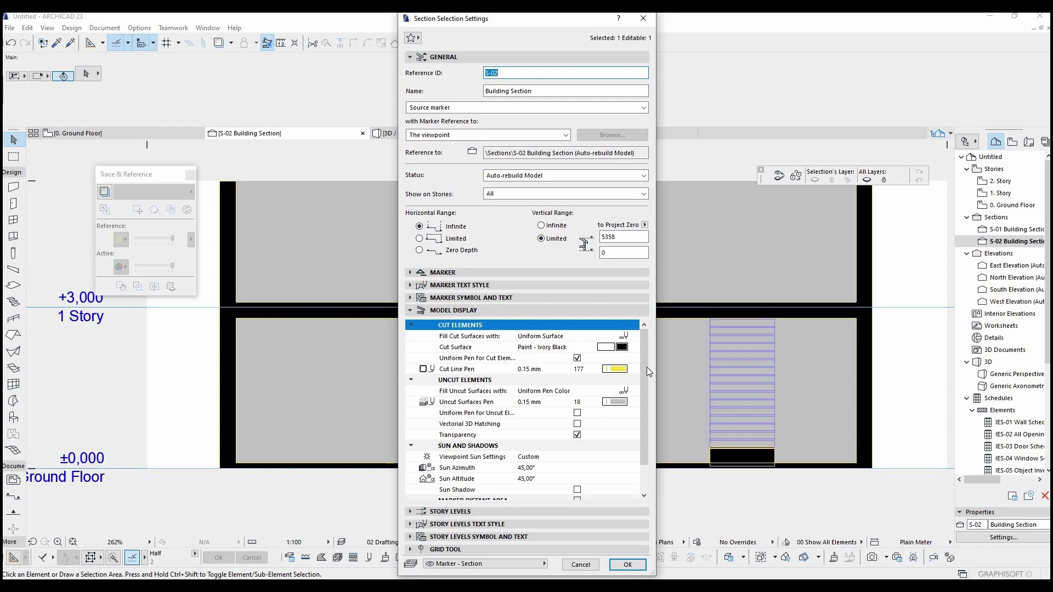
pyautogui.moveTo(646, 367); pyautogui.dragTo(647, 381)
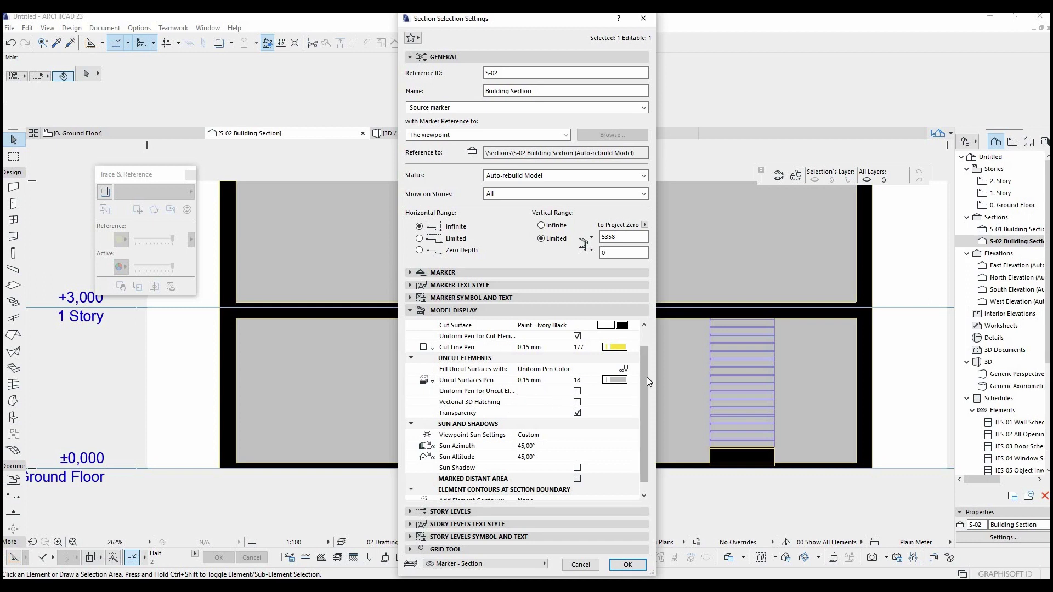
pyautogui.moveTo(648, 381); pyautogui.dragTo(643, 455)
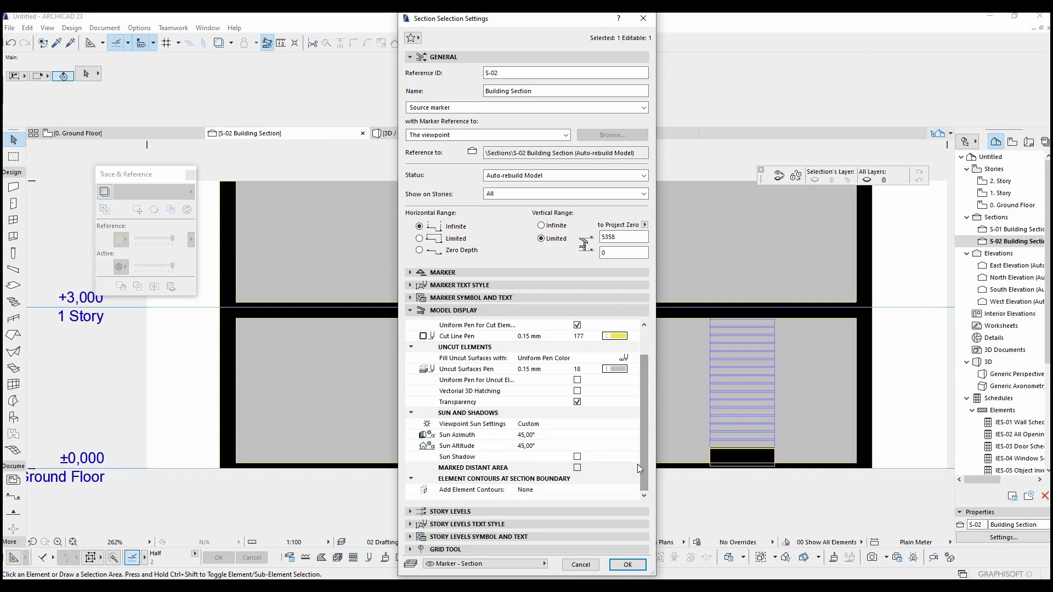
pyautogui.click(423, 512)
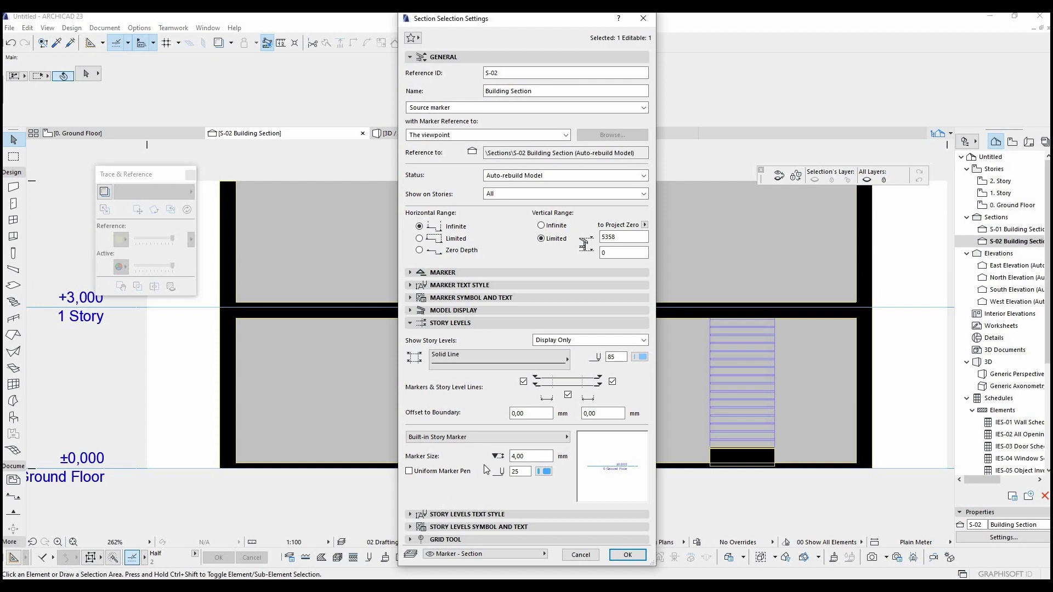
pyautogui.click(568, 395)
pyautogui.click(629, 555)
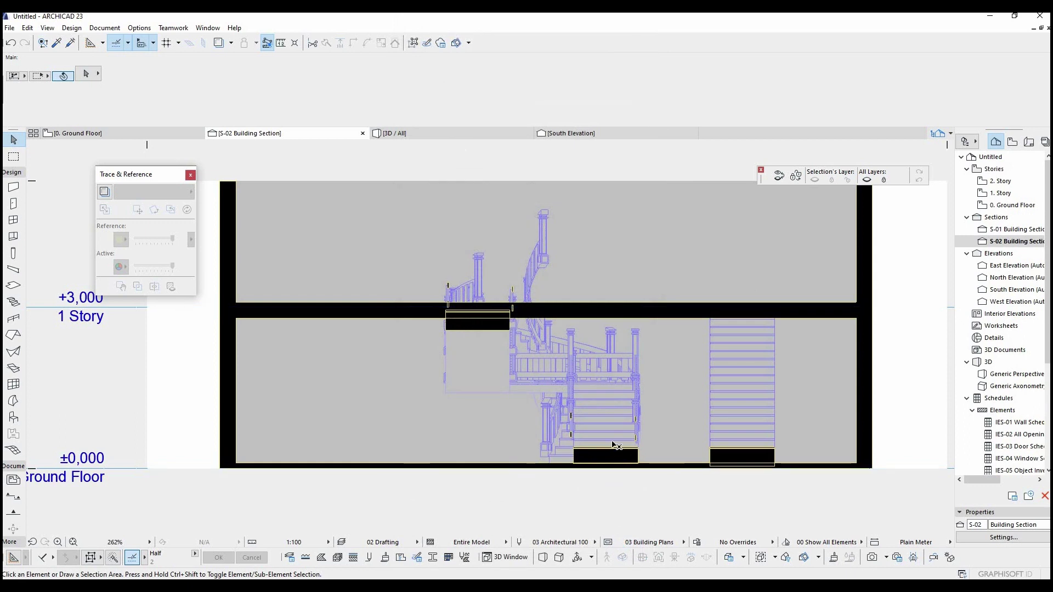
pyautogui.scroll(-4, 615, 455)
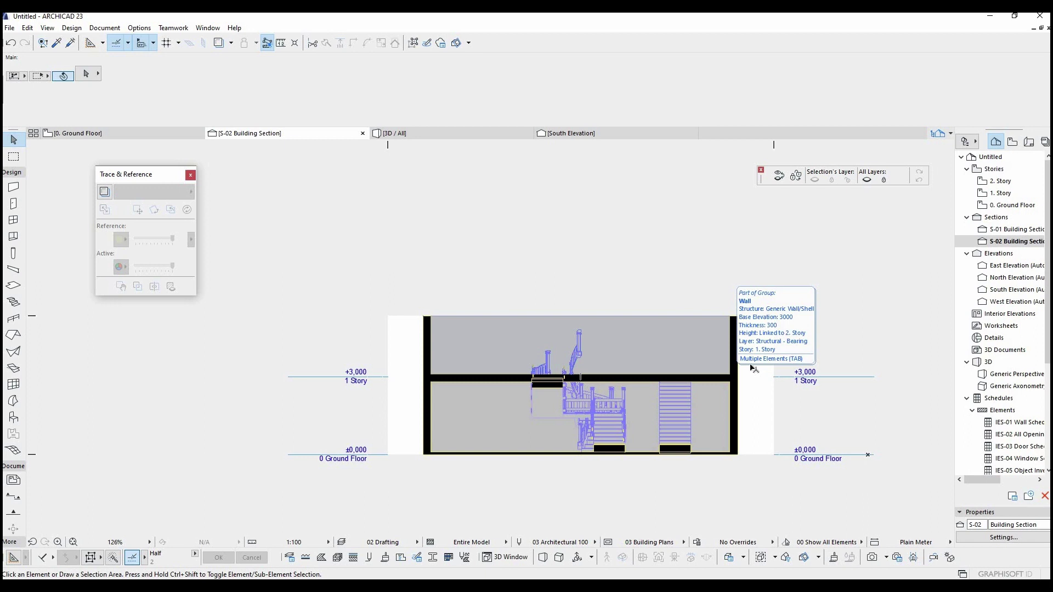
# - On the Ground Floor plan, offset the S-02 section line's upper and lower segments around the stairs
pyautogui.hotkey('ctrl', 'shift', 'Tab')
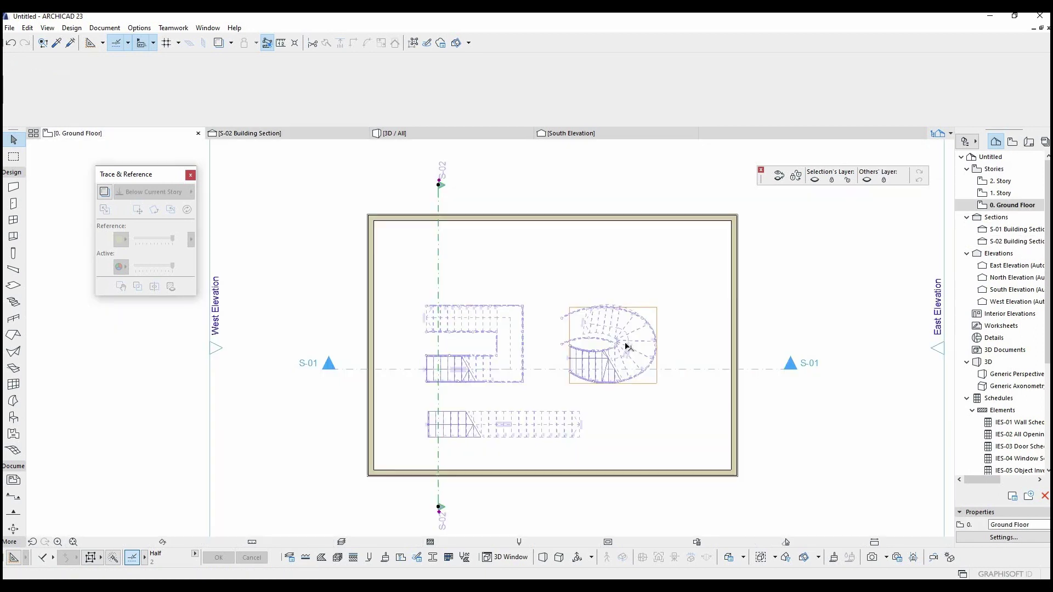
pyautogui.click(439, 270)
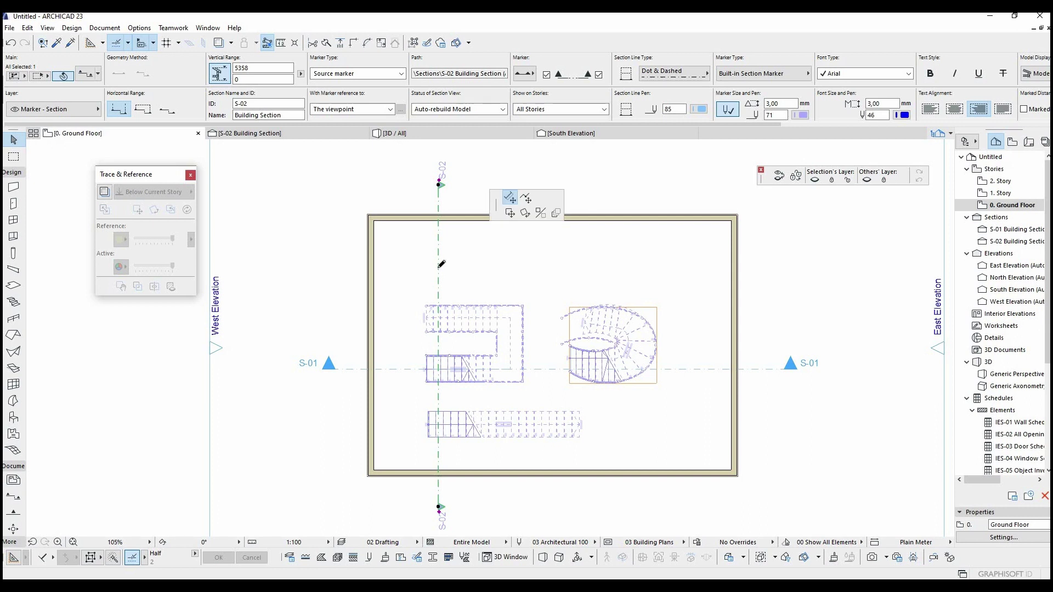
pyautogui.click(414, 186)
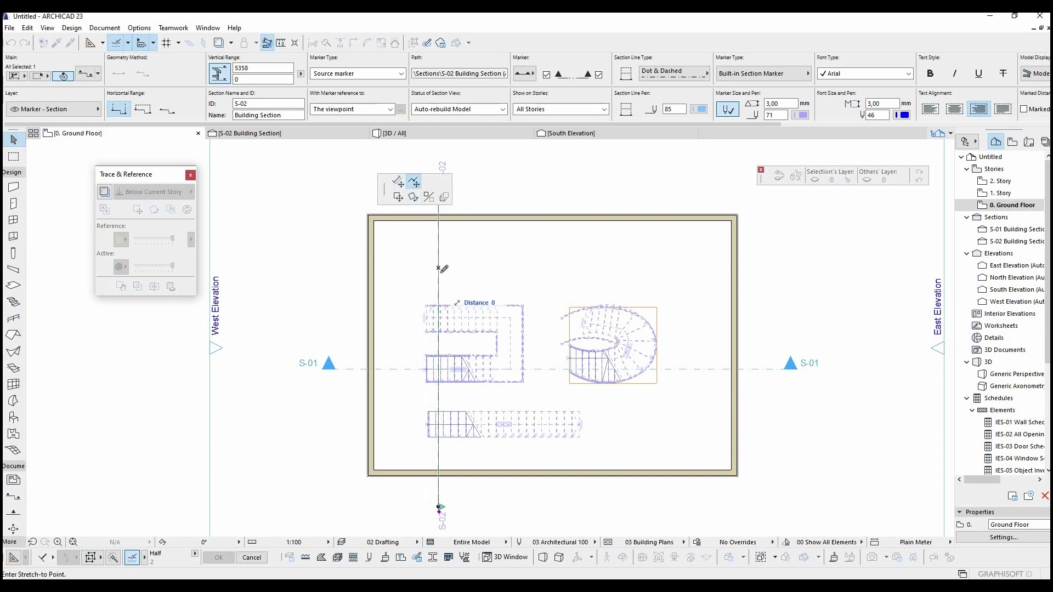
pyautogui.press('Escape')
pyautogui.click(439, 274)
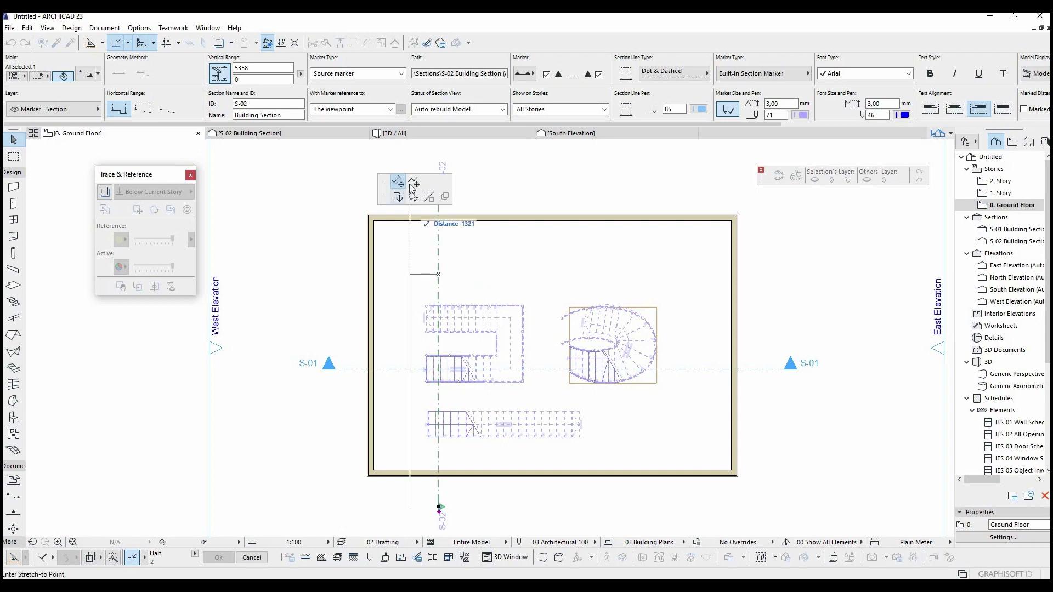
pyautogui.click(415, 183)
pyautogui.click(449, 257)
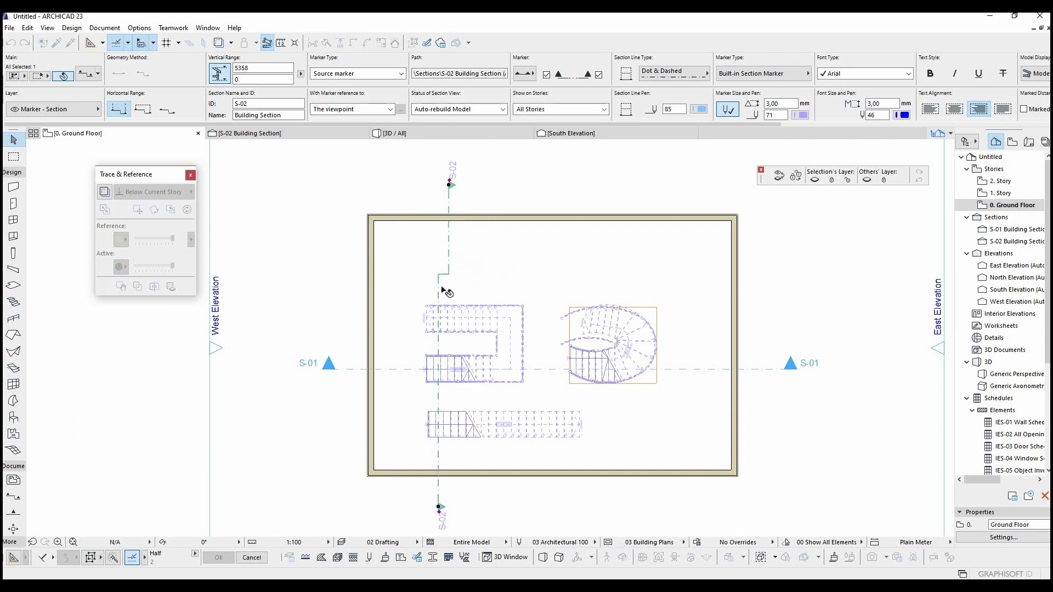
pyautogui.click(438, 287)
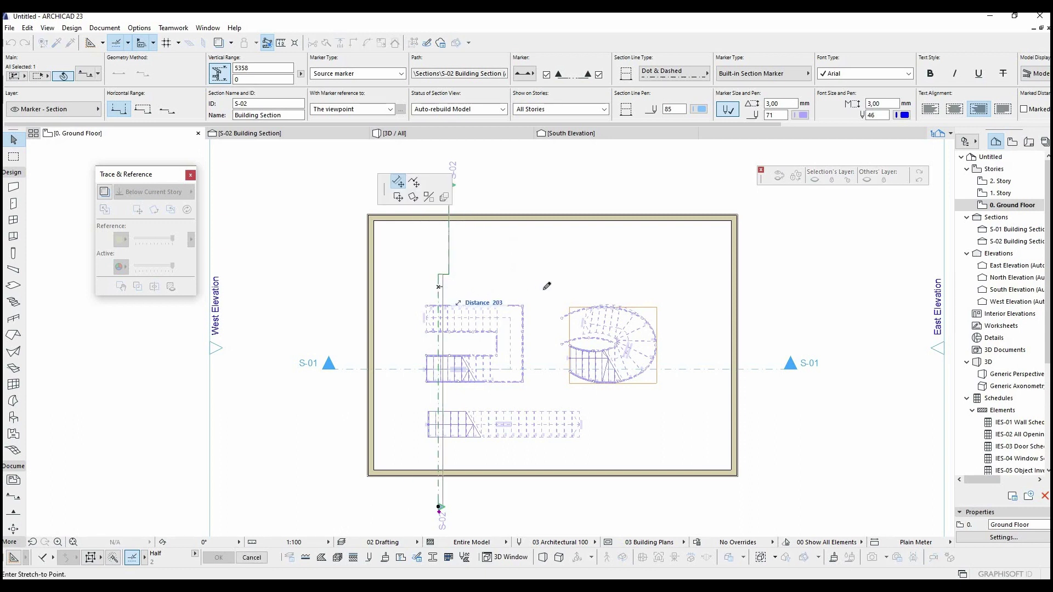
pyautogui.click(526, 288)
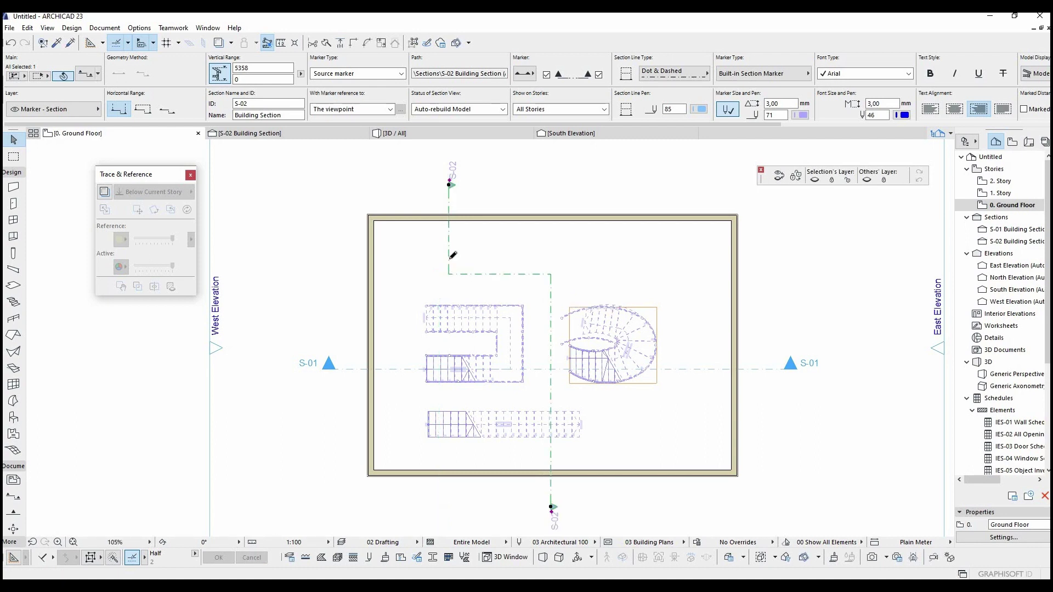
pyautogui.click(453, 255)
# - Lower the horizontal jog and add a second jog raised just below the straight stair
pyautogui.click(415, 257)
pyautogui.click(452, 284)
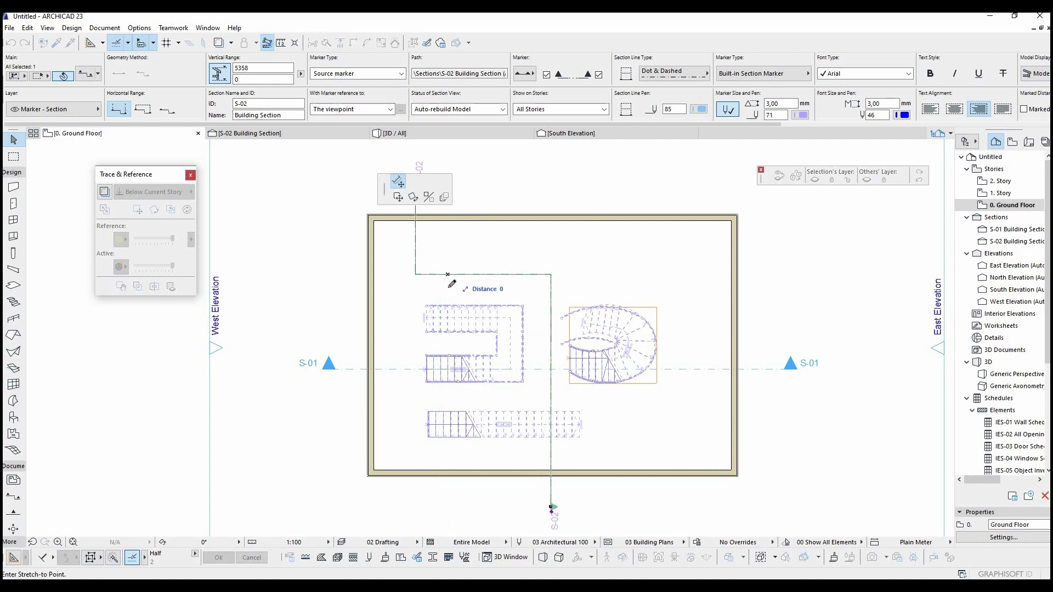
pyautogui.click(452, 292)
pyautogui.click(551, 451)
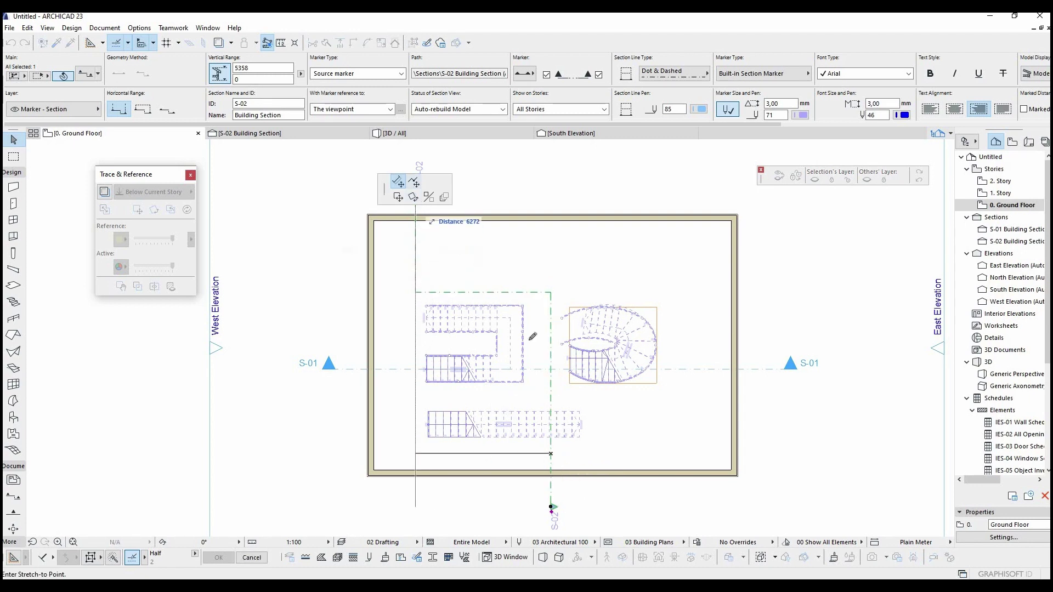
pyautogui.click(603, 452)
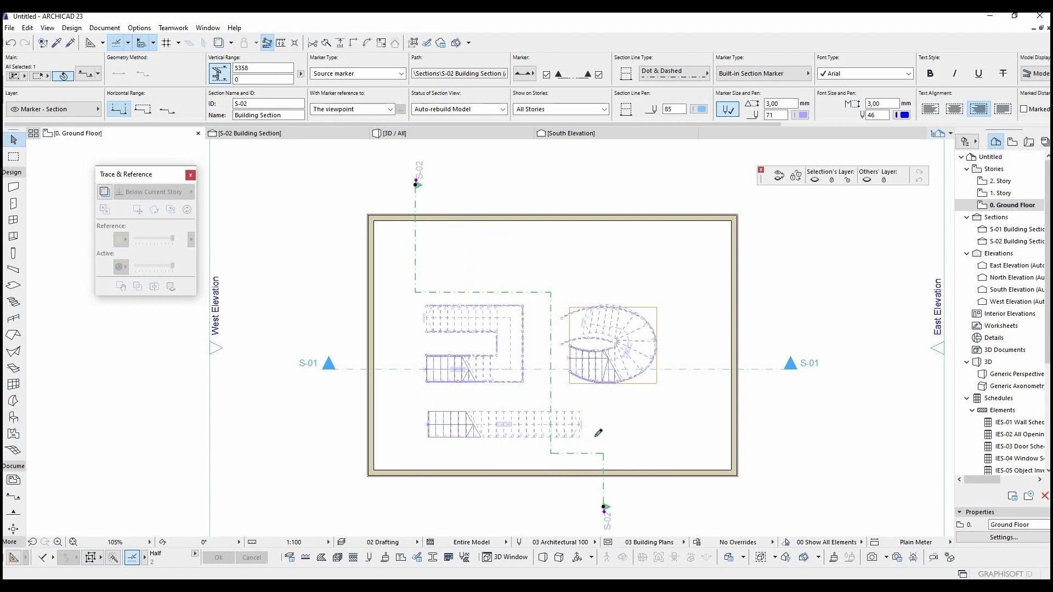
pyautogui.click(598, 453)
pyautogui.click(597, 403)
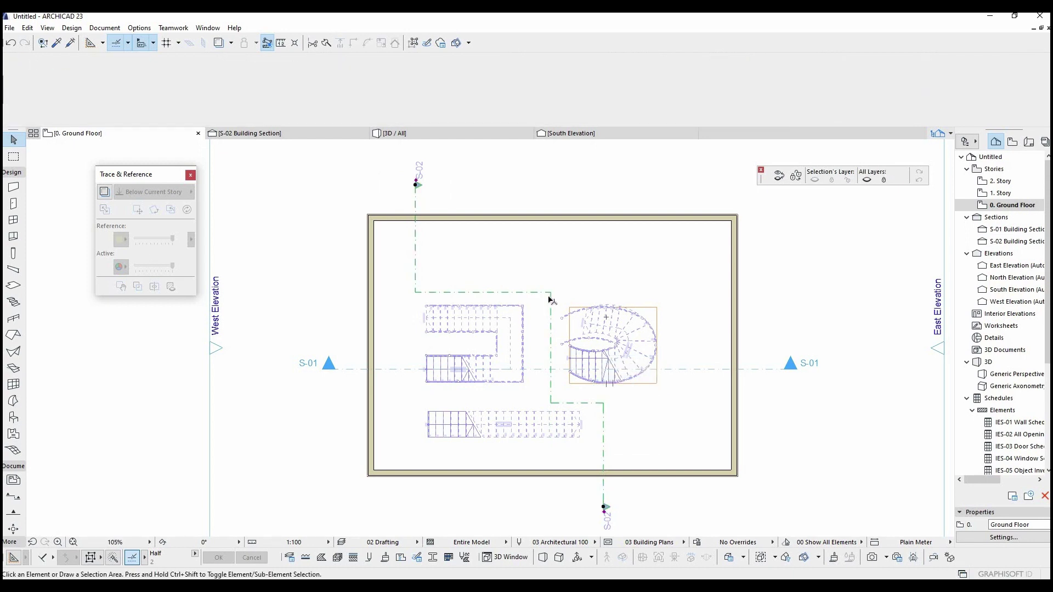
pyautogui.rightClick(550, 301)
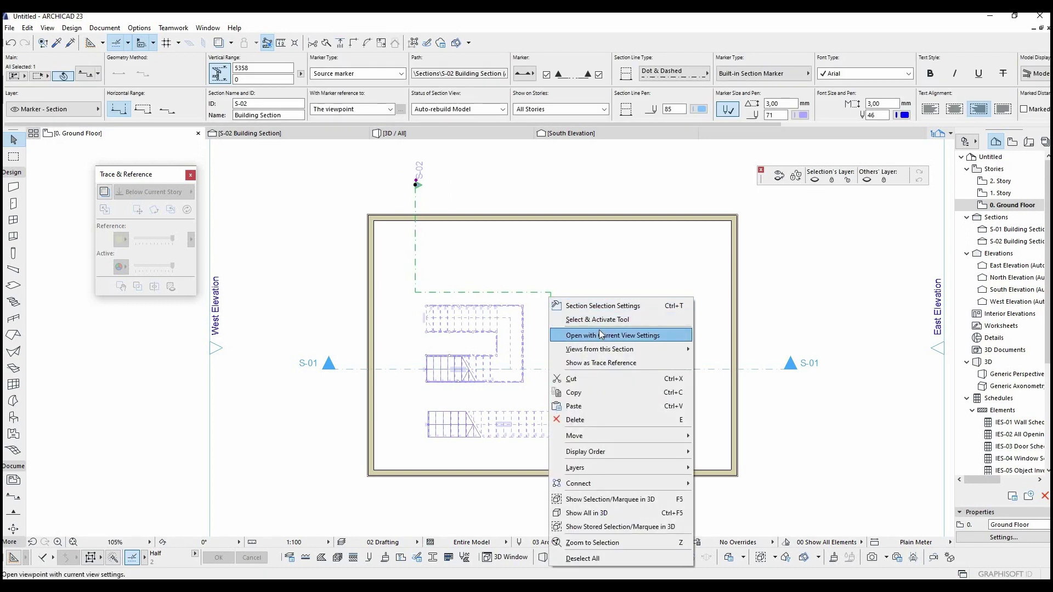
pyautogui.click(546, 299)
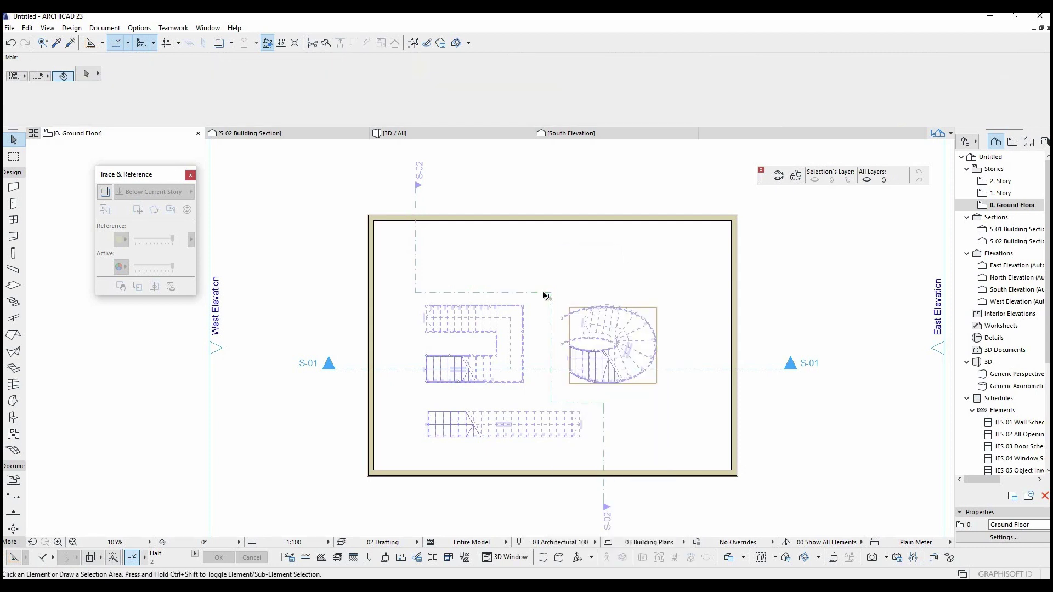
pyautogui.click(546, 296)
pyautogui.rightClick(546, 299)
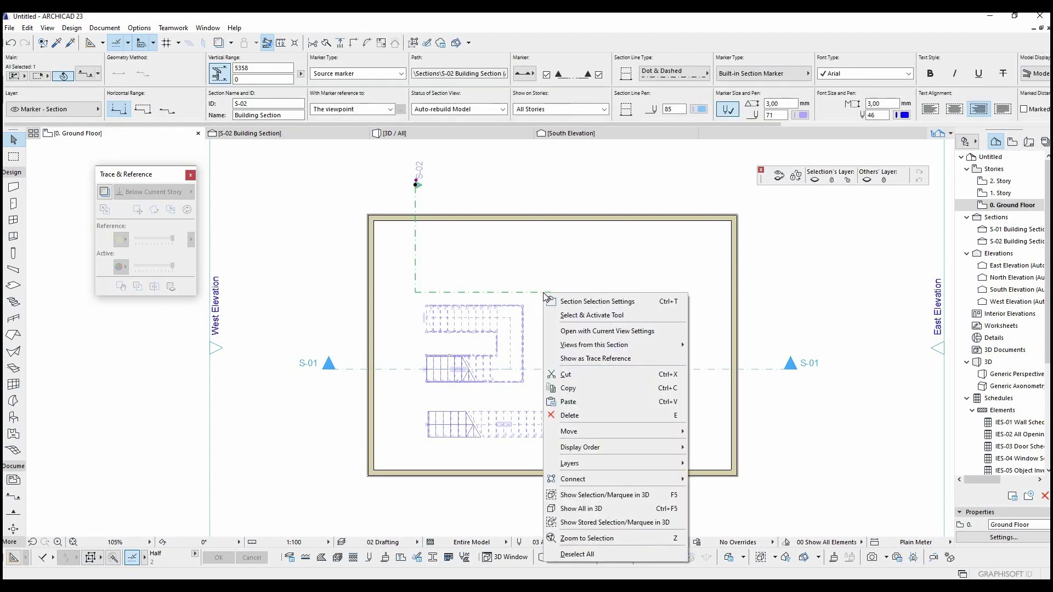
pyautogui.click(587, 332)
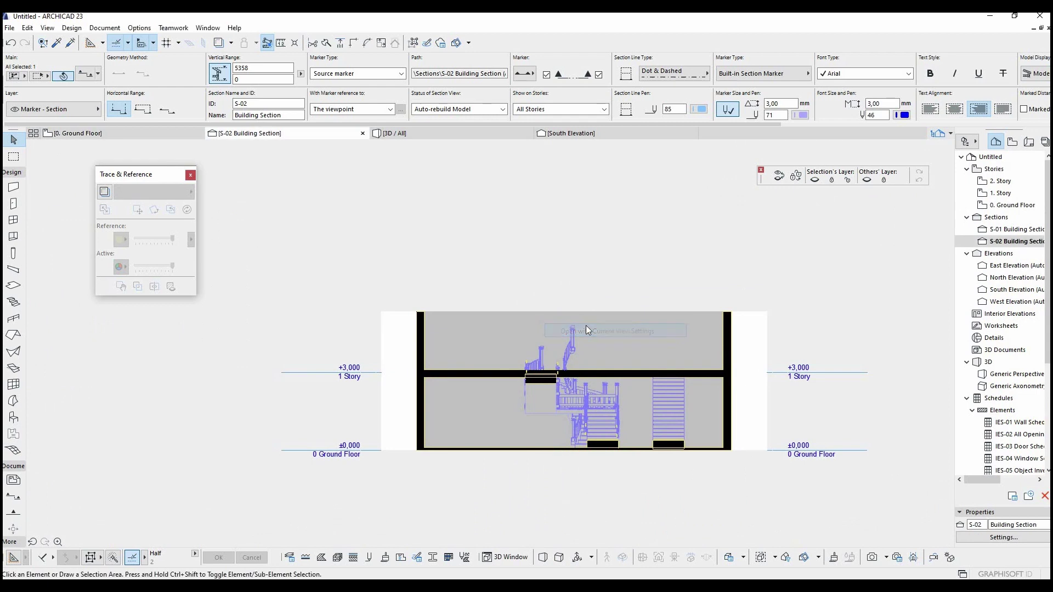
pyautogui.scroll(5, 602, 407)
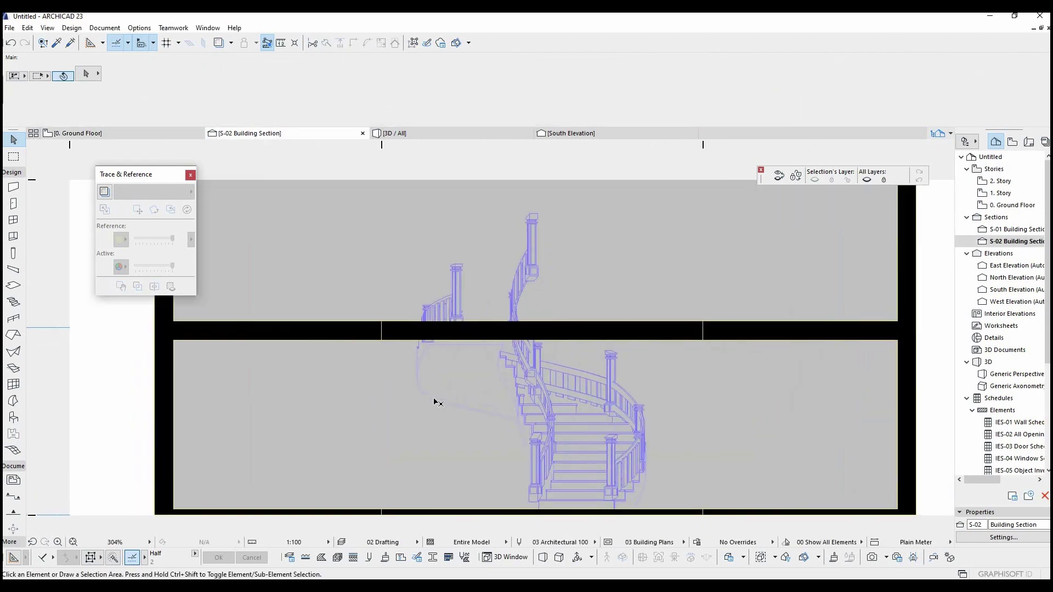
pyautogui.click(460, 388)
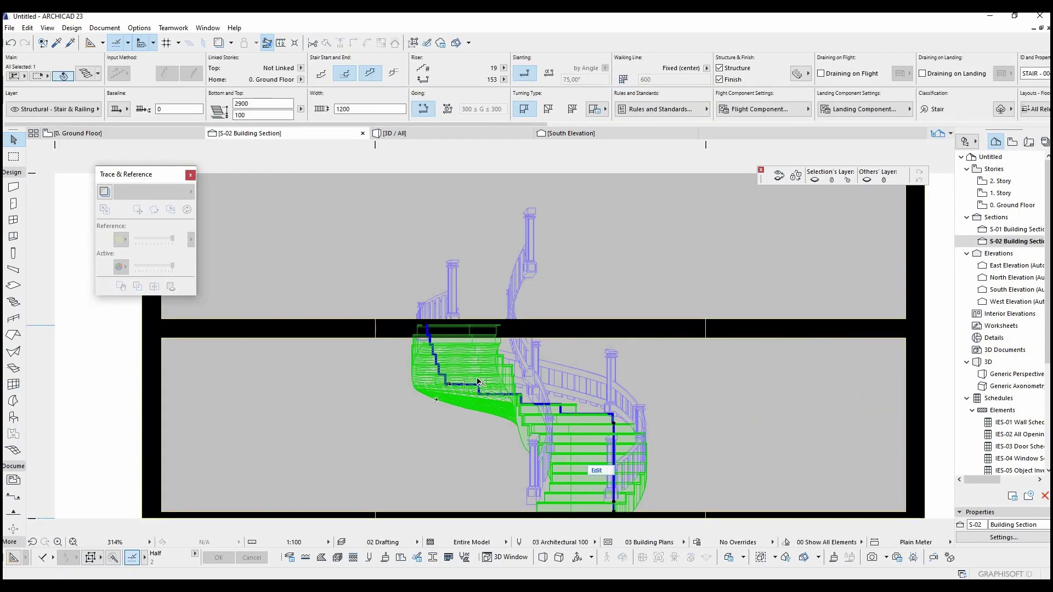
pyautogui.press('Escape')
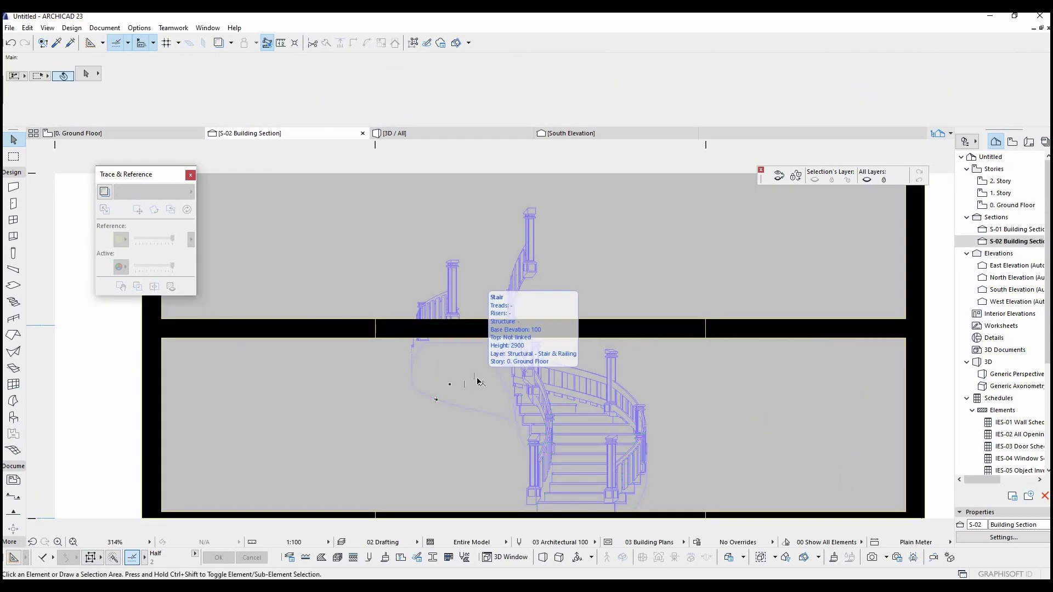
pyautogui.click(178, 137)
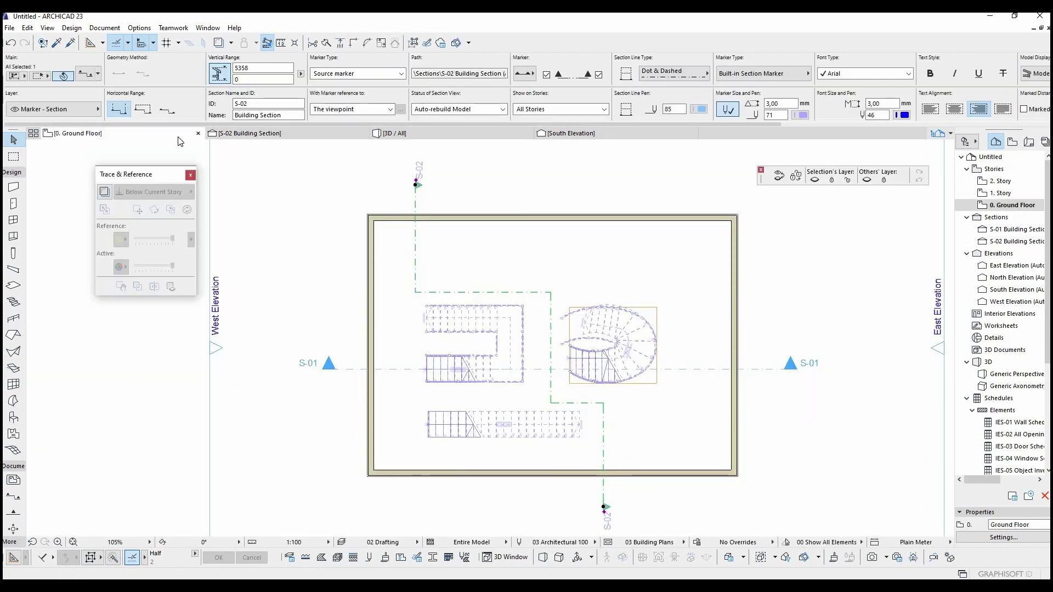
# - Draw elevation line E-01 below the building, oriented to look toward it
pyautogui.press('Escape')
pyautogui.scroll(-4, 506, 306)
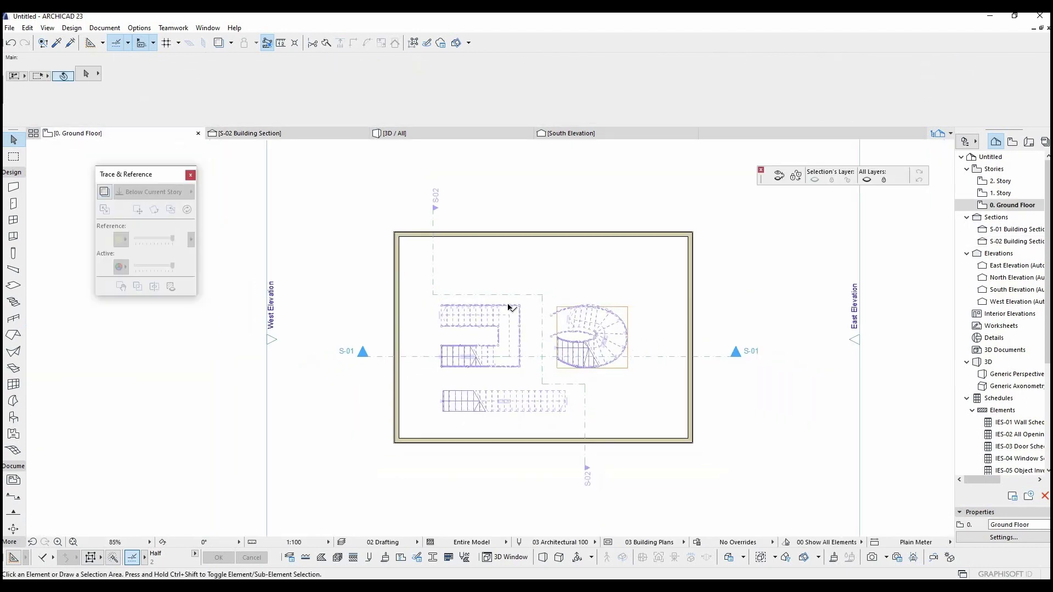
pyautogui.scroll(1, 567, 304)
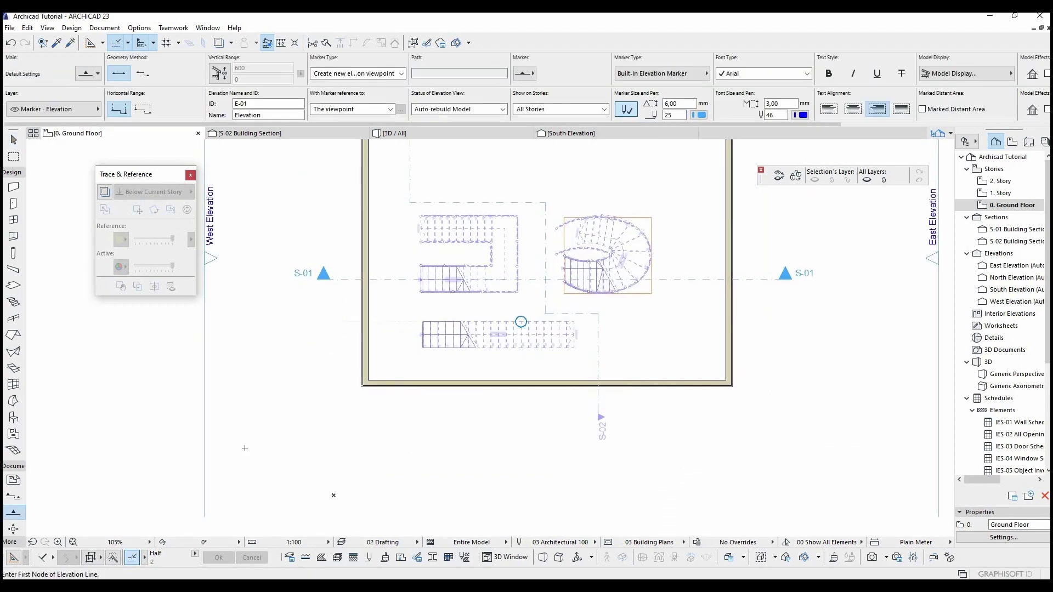
pyautogui.scroll(-2, 244, 449)
pyautogui.click(243, 447)
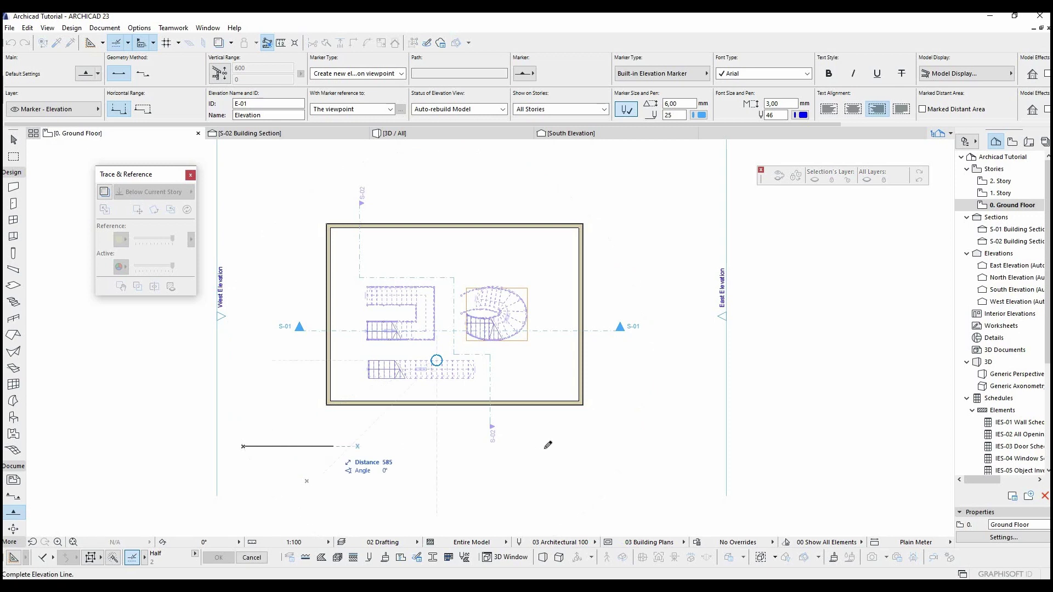
pyautogui.click(652, 447)
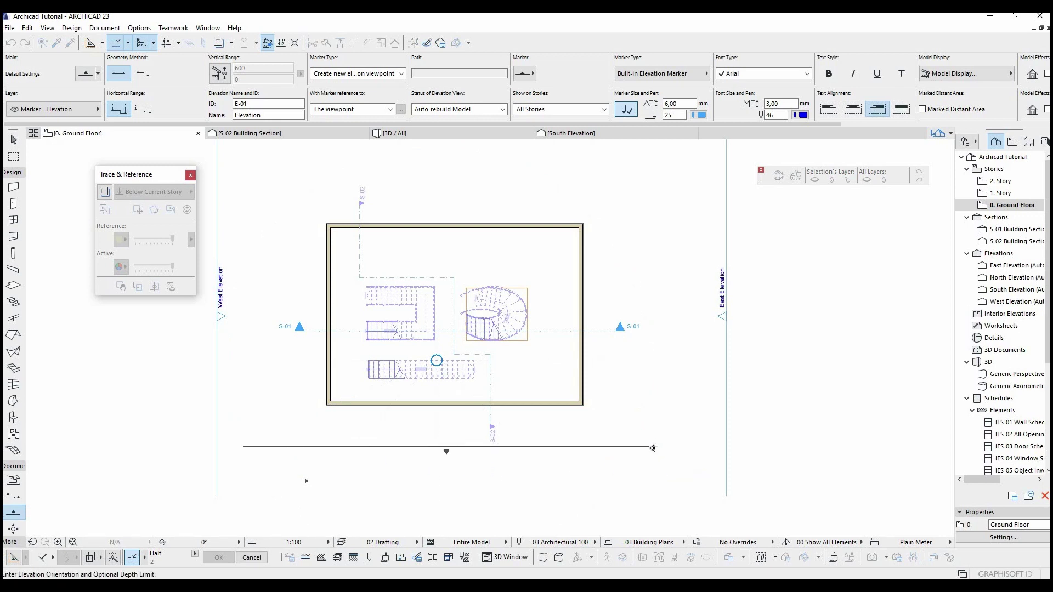
pyautogui.click(639, 406)
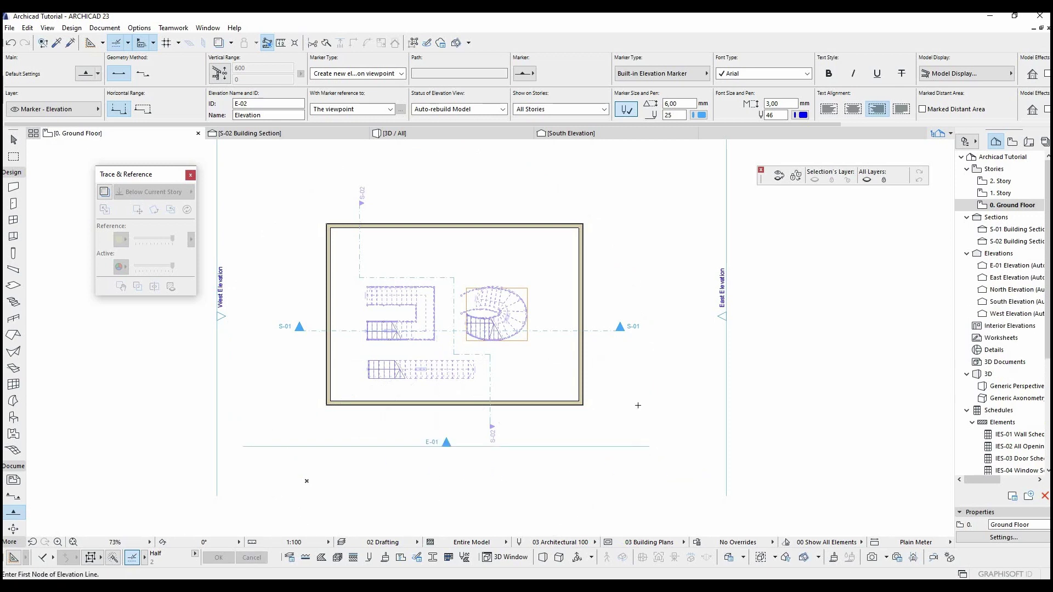
pyautogui.press('Escape')
pyautogui.moveTo(502, 379); pyautogui.dragTo(561, 269, button='middle')
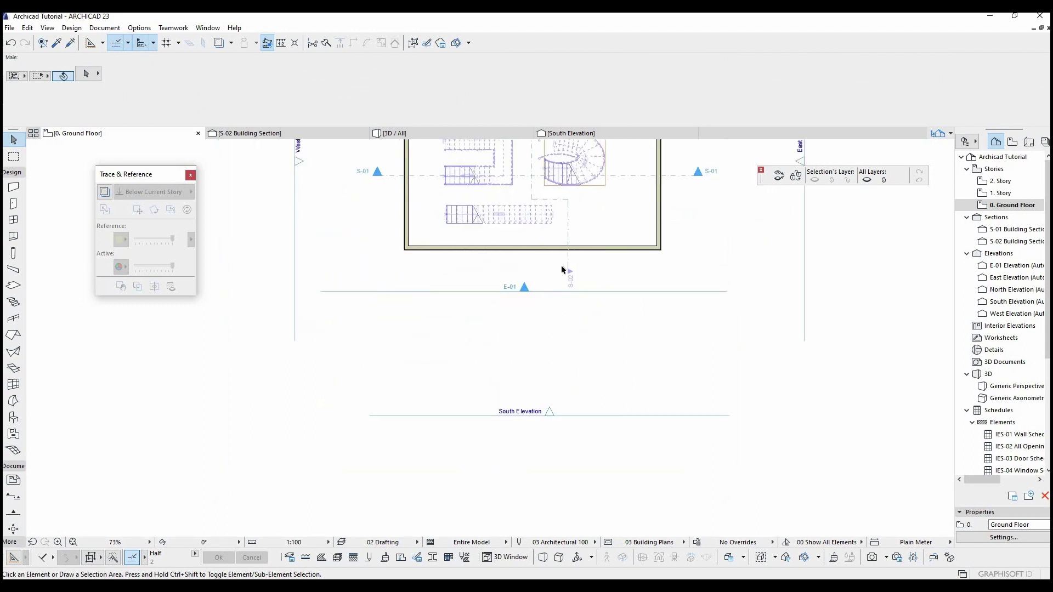
pyautogui.moveTo(676, 259); pyautogui.dragTo(665, 383, button='middle')
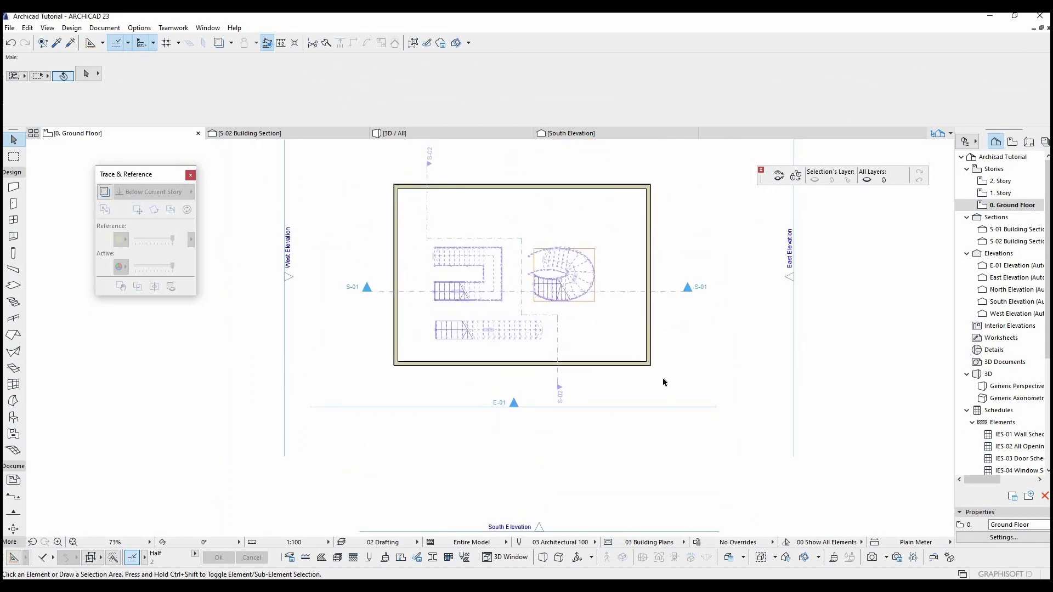
# - Pick the bottom outer wall individually from its group and delete it
pyautogui.click(600, 407)
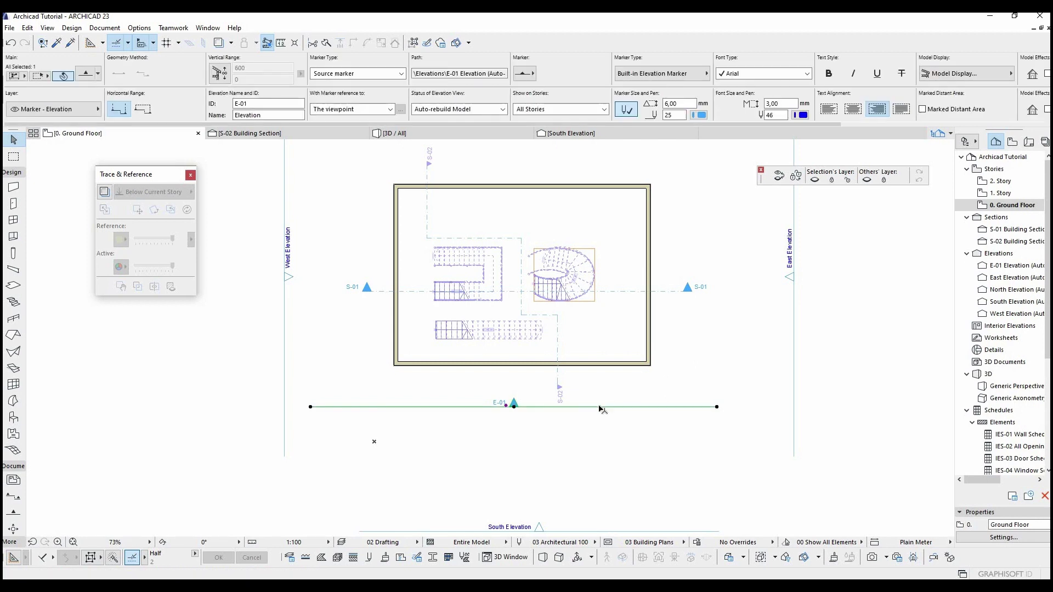
pyautogui.moveTo(598, 361); pyautogui.dragTo(595, 391, button='middle')
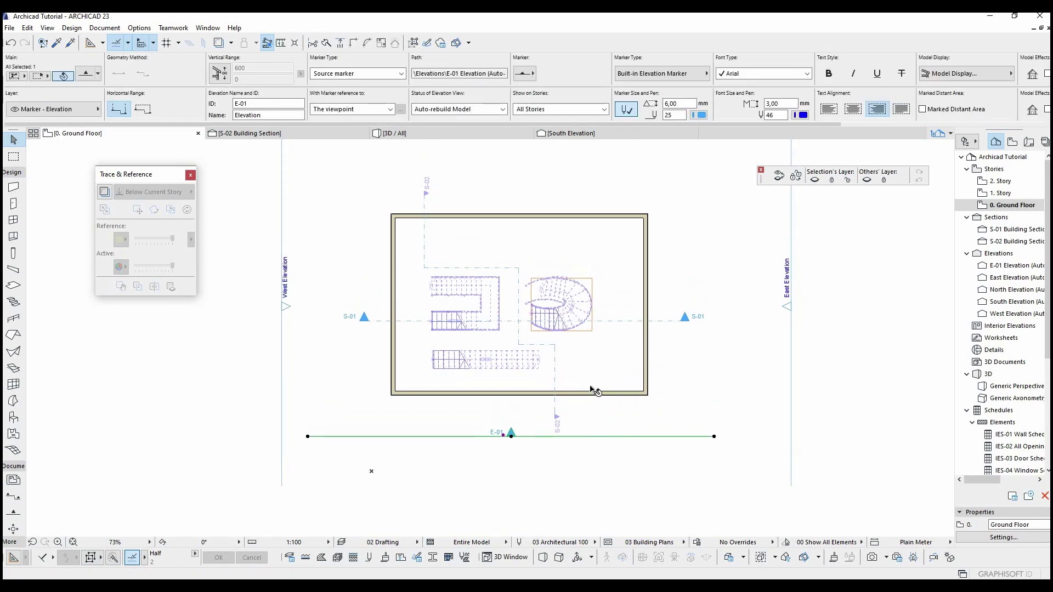
pyautogui.click(584, 365)
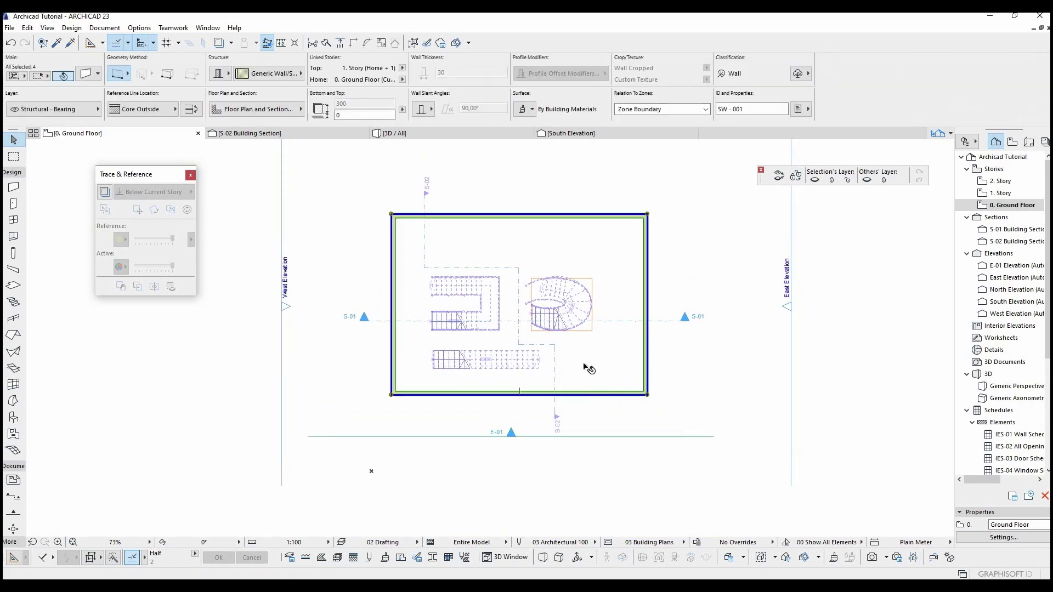
pyautogui.click(413, 44)
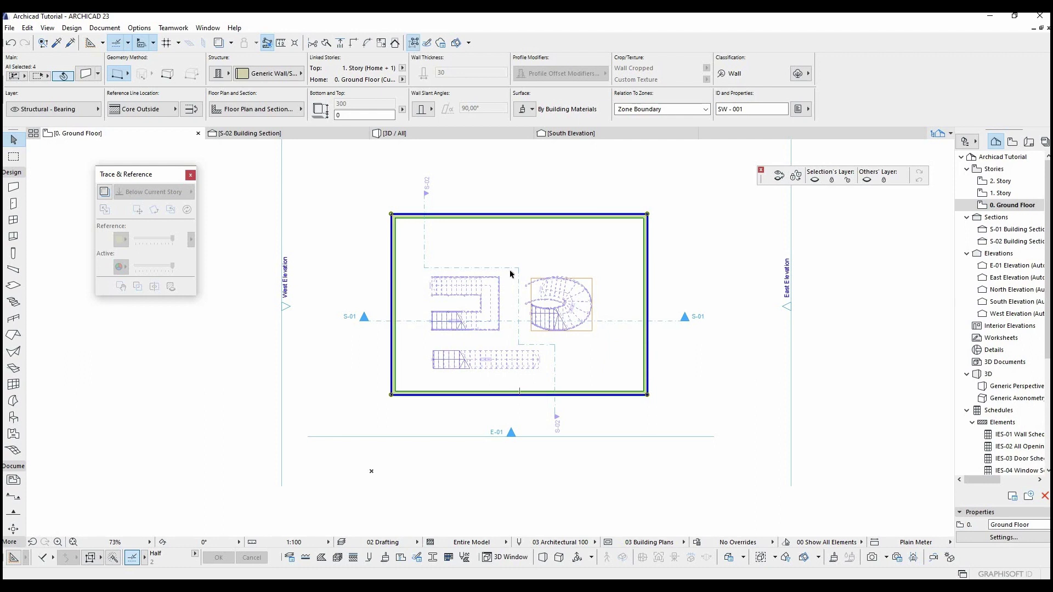
pyautogui.click(586, 394)
pyautogui.press('Delete')
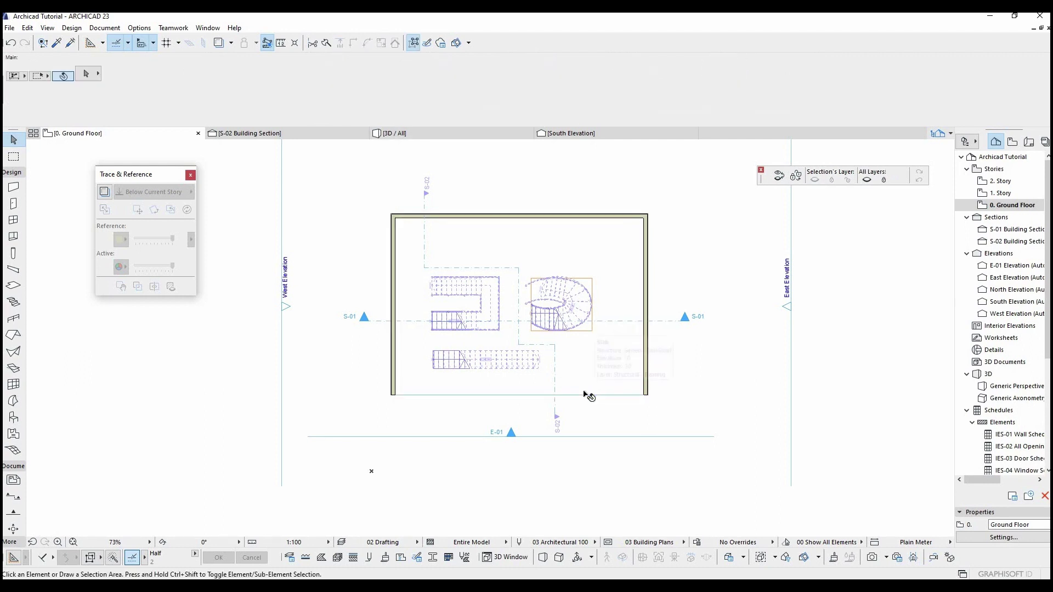
# - Check the 1. and 2. Story plans, then return to Ground Floor and select E-01
pyautogui.hotkey('ctrl', 'Up')
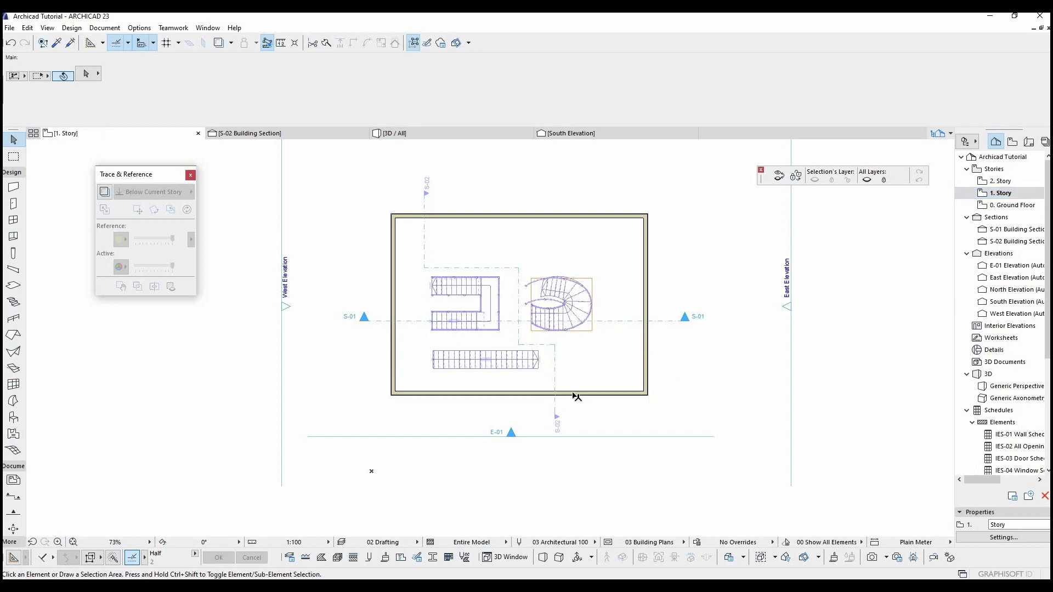
pyautogui.hotkey('ctrl', 'Up')
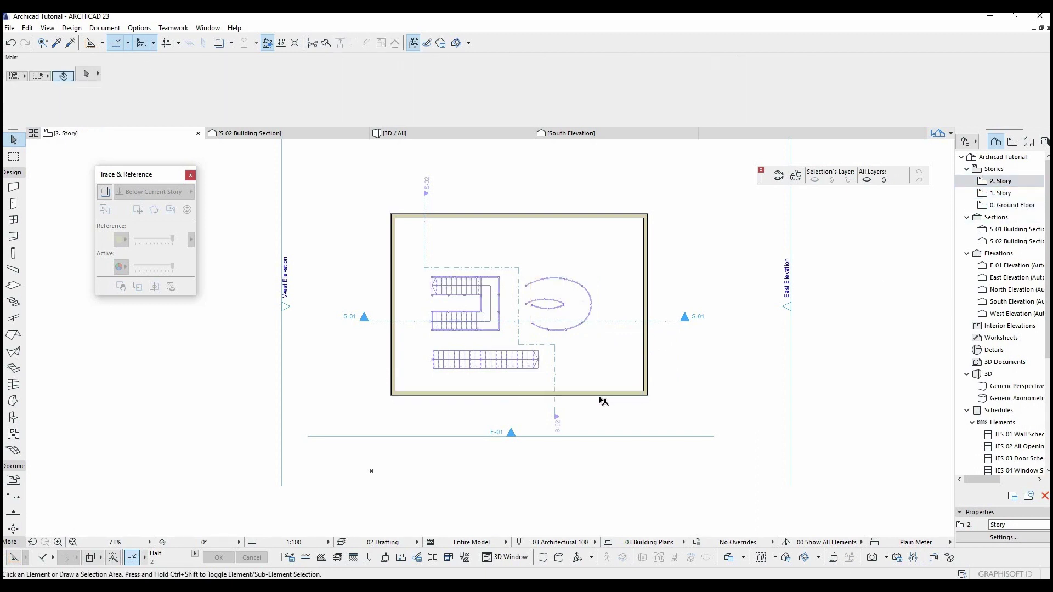
pyautogui.hotkey('ctrl', 'Down')
pyautogui.hotkey('ctrl', 'Down')
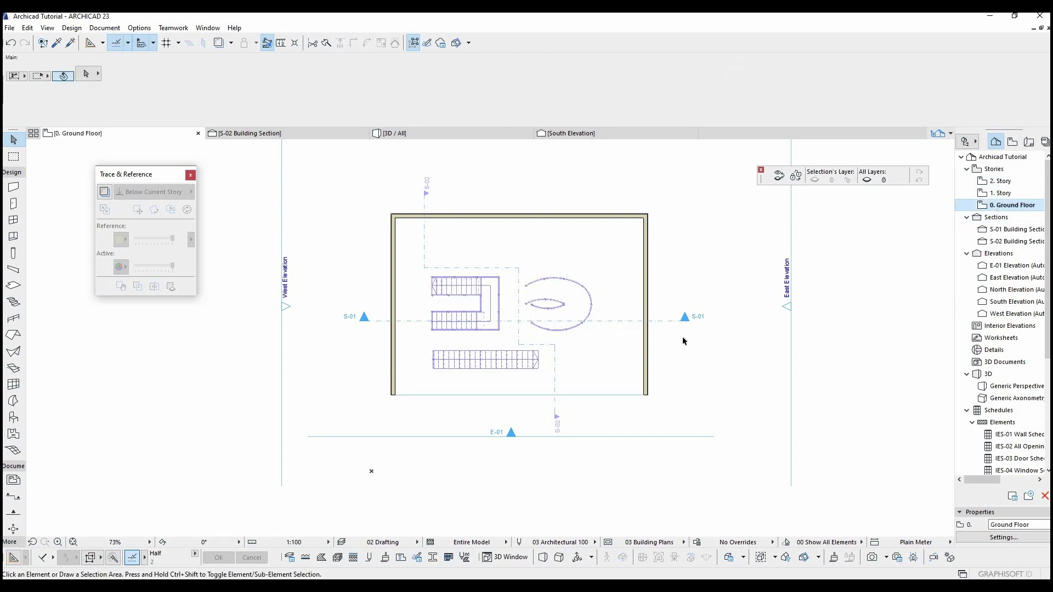
pyautogui.click(614, 438)
# - Open the E-01 elevation in a new tab and frame the stairs from ±0,000 to +6,000
pyautogui.rightClick(614, 438)
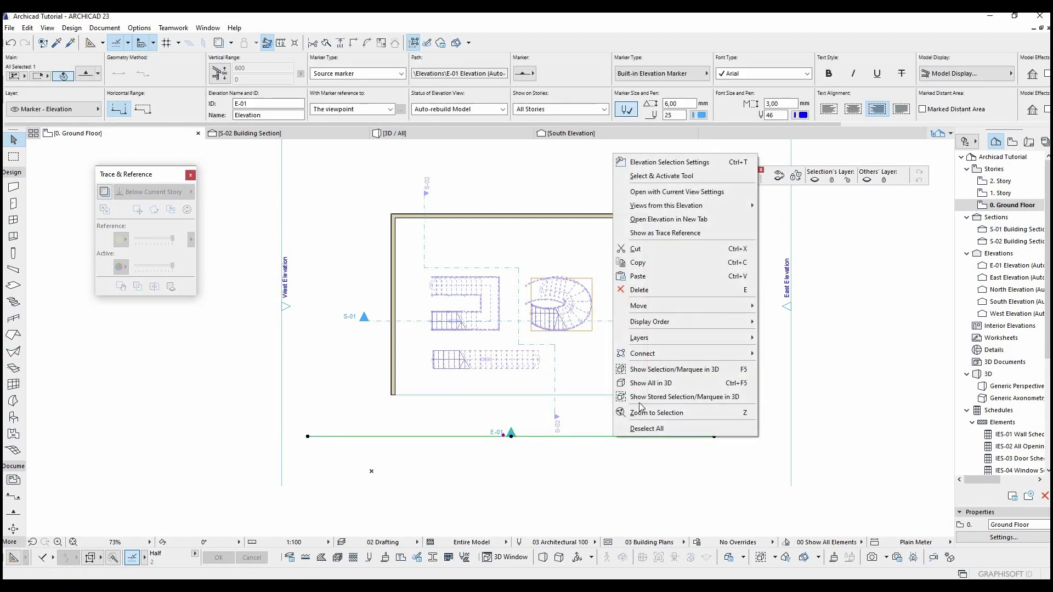
pyautogui.click(705, 193)
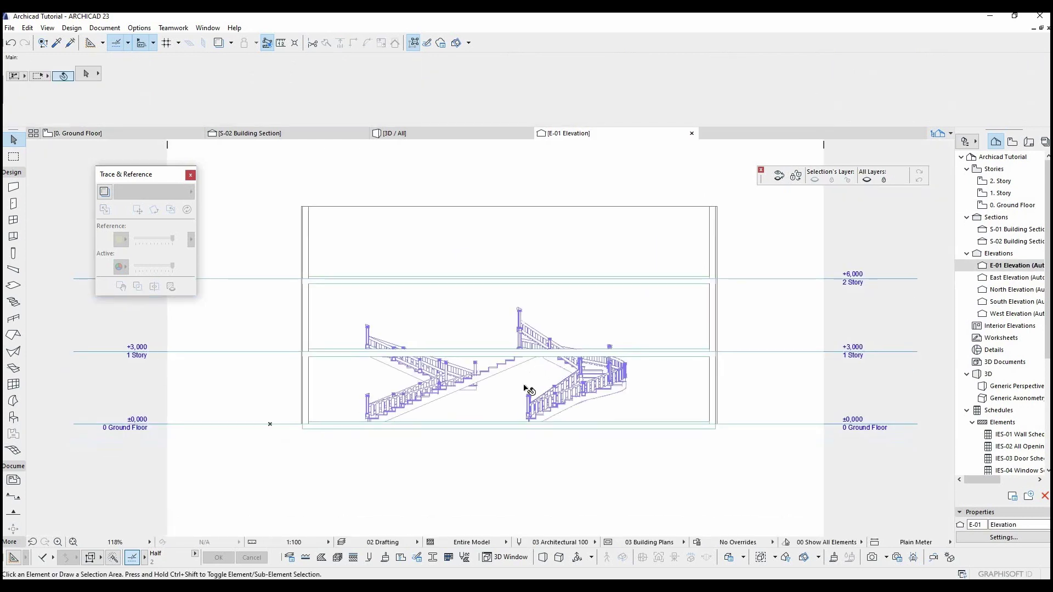
pyautogui.scroll(1, 528, 390)
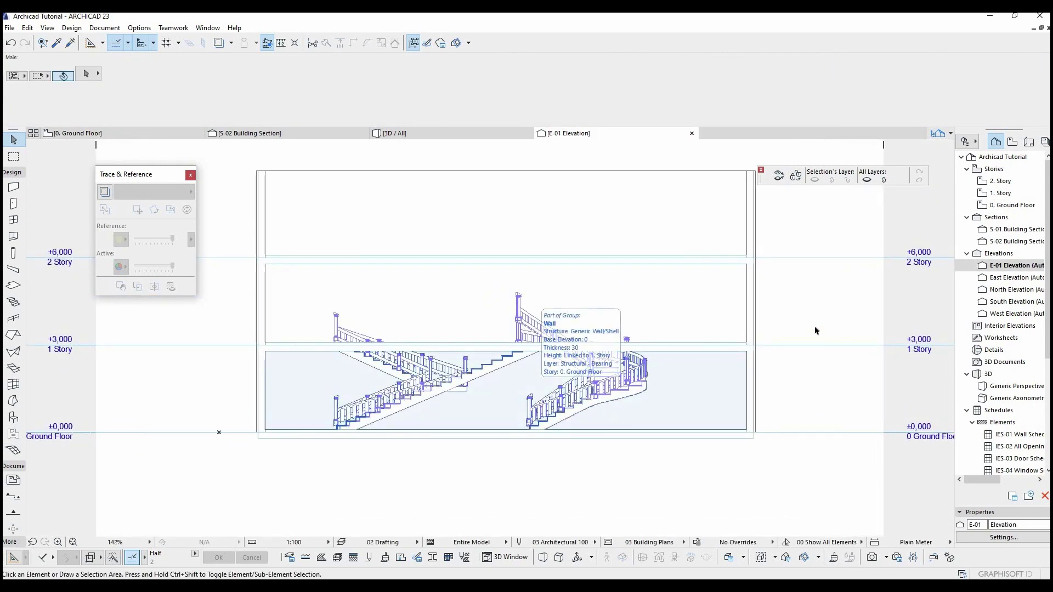
pyautogui.moveTo(829, 264); pyautogui.dragTo(812, 259, button='middle')
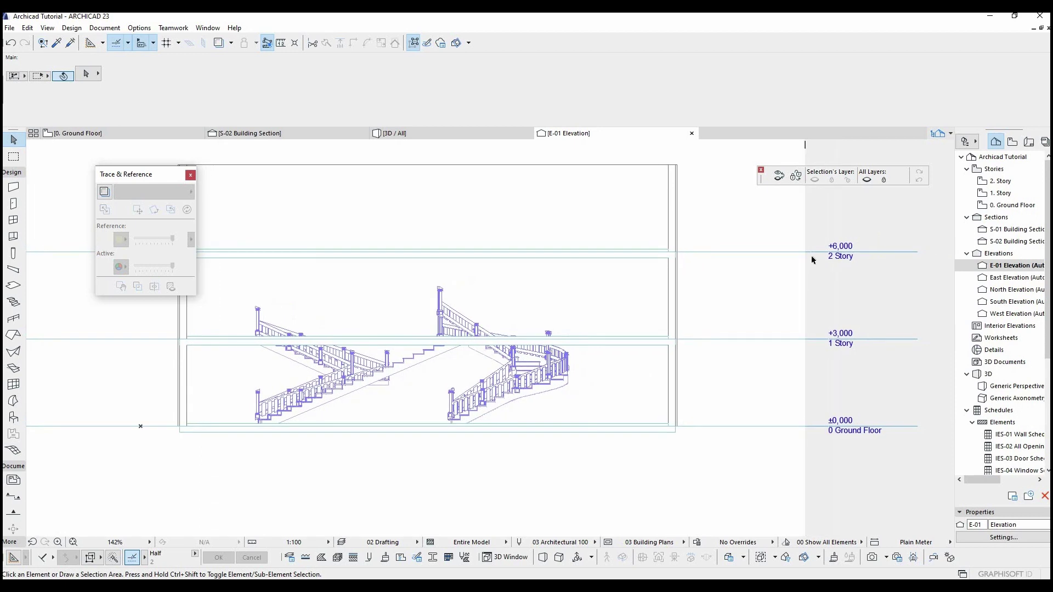
pyautogui.moveTo(806, 264); pyautogui.dragTo(745, 264)
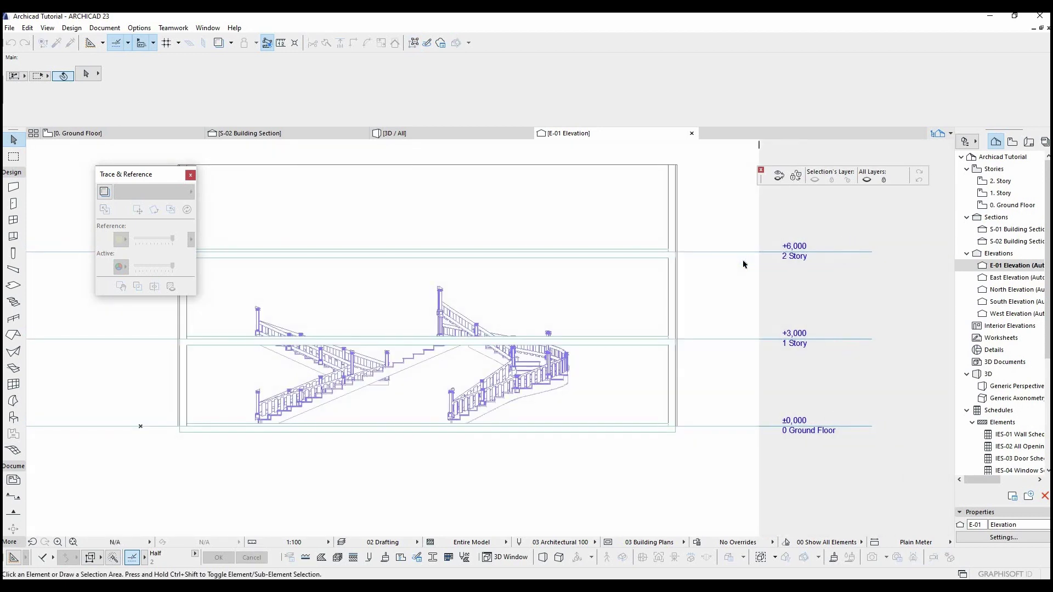
pyautogui.scroll(-5, 630, 259)
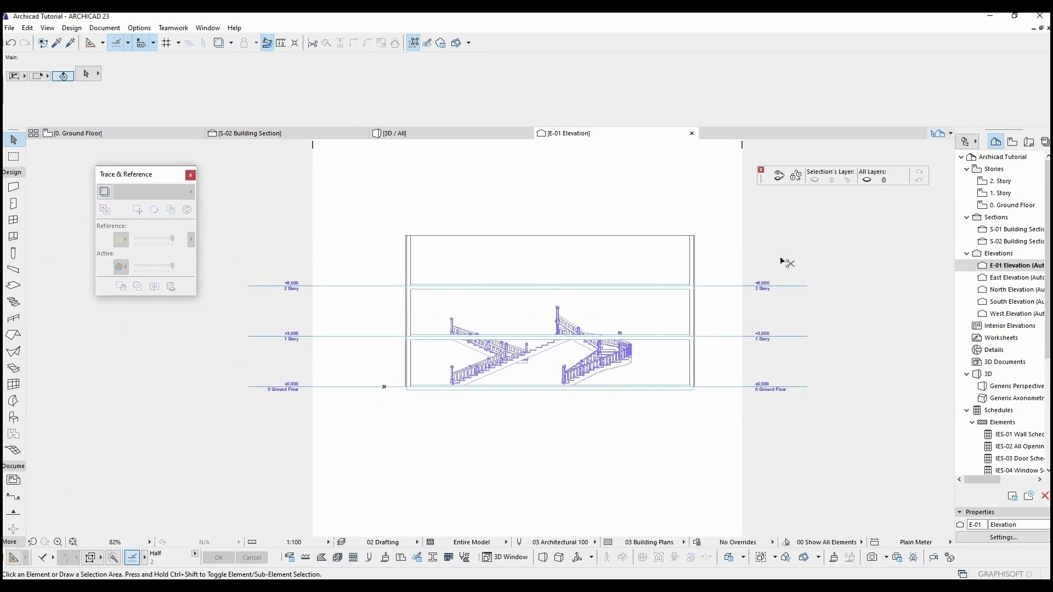
# - Set E-01's Vertical Range to Limited in its Elevation Settings
pyautogui.rightClick(1018, 266)
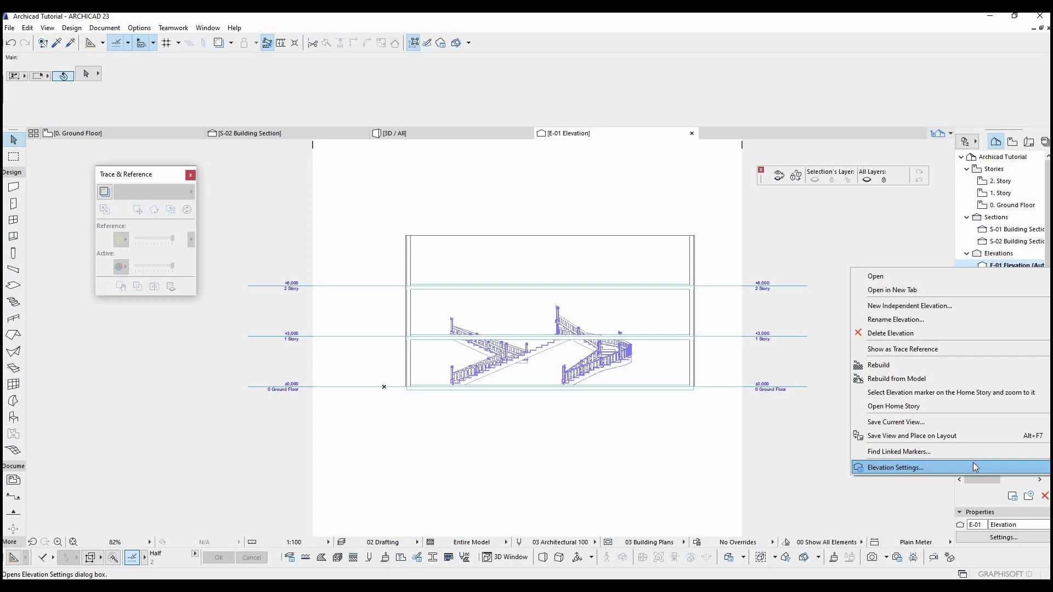
pyautogui.click(975, 467)
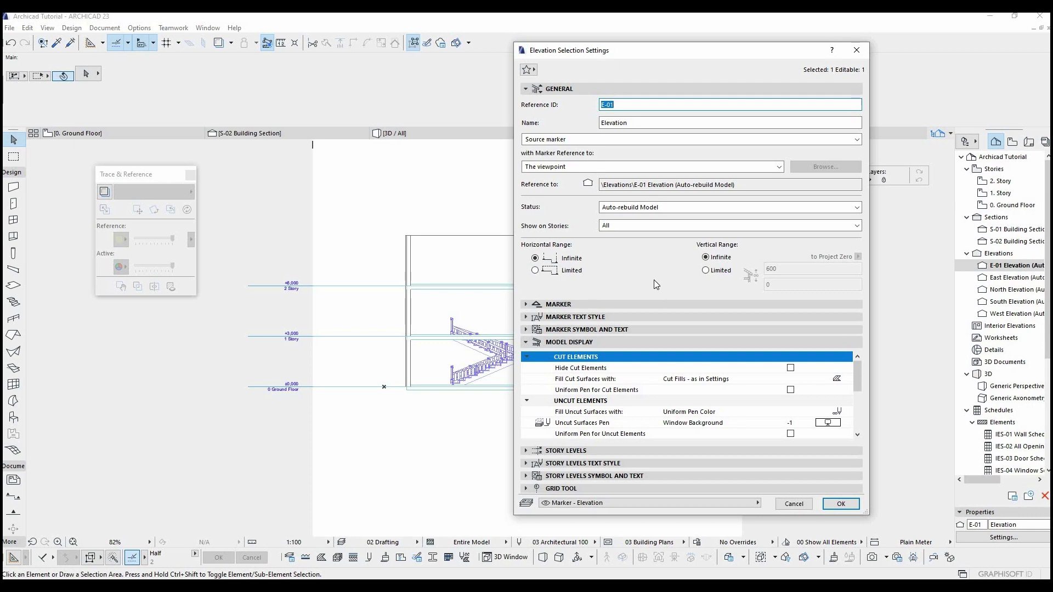
pyautogui.click(718, 274)
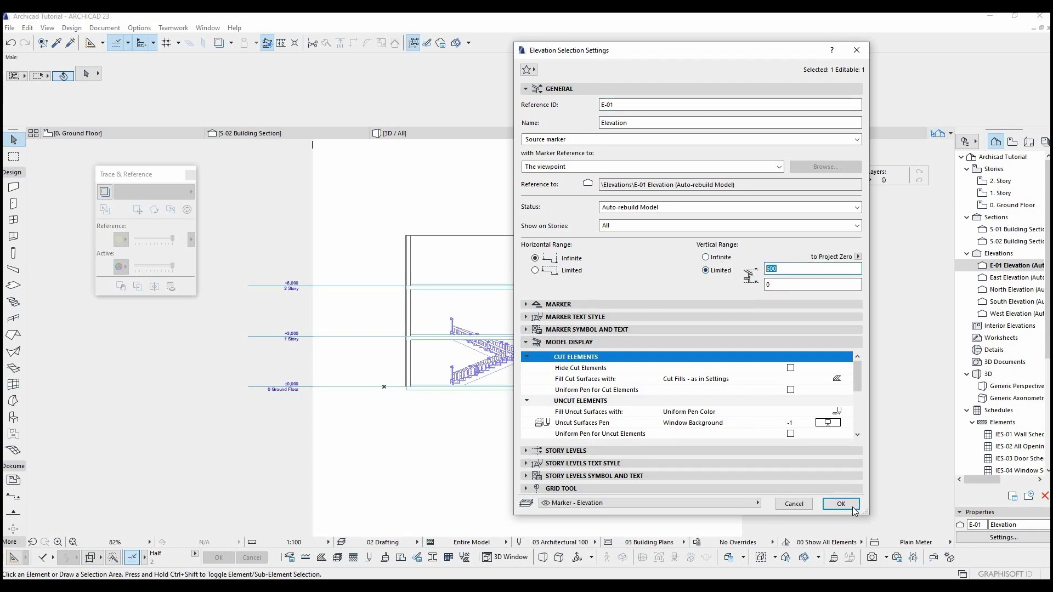
pyautogui.press('Return')
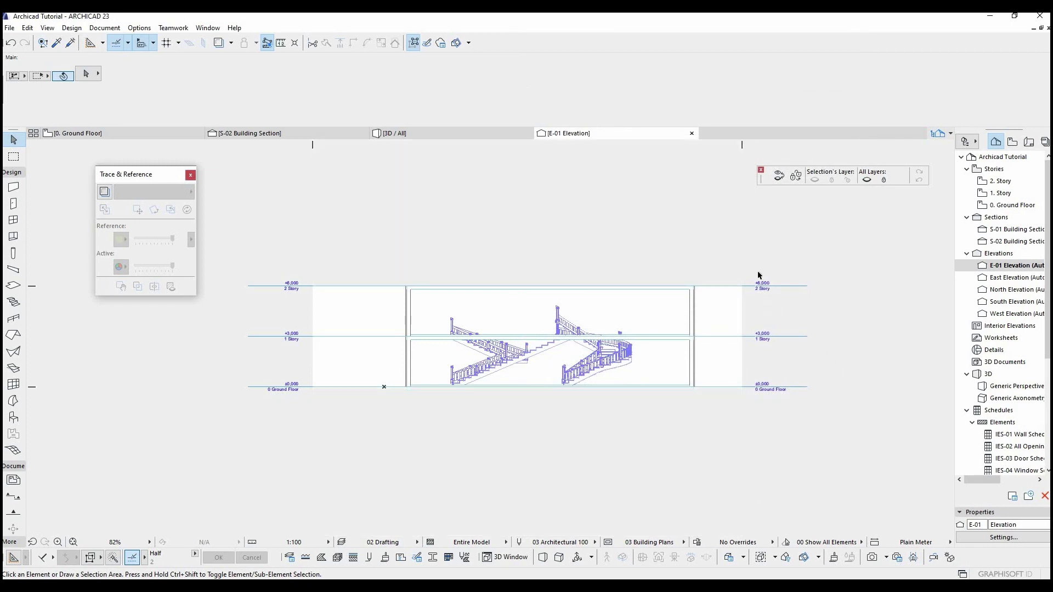
# - Move E-01's upper limit just above +6,000 and its lower limit below ±0,000
pyautogui.moveTo(755, 298); pyautogui.dragTo(751, 330, button='middle')
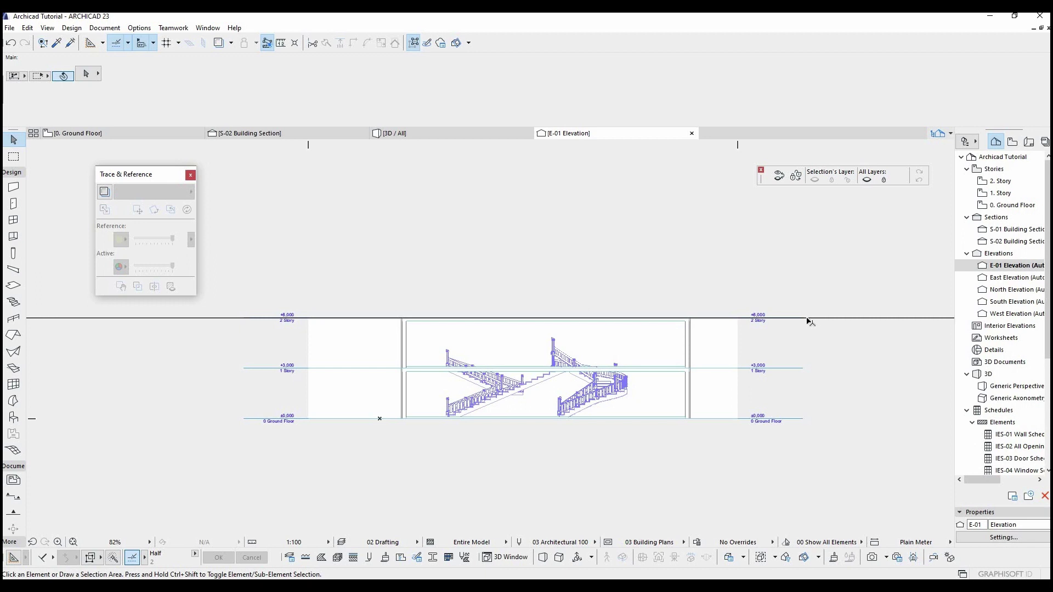
pyautogui.click(816, 319)
pyautogui.click(816, 302)
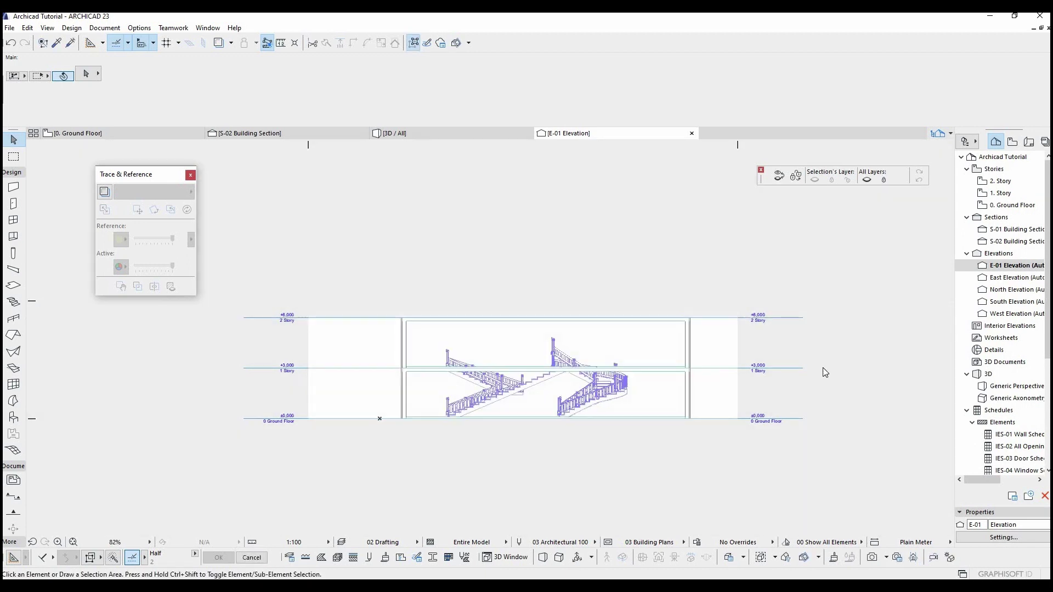
pyautogui.click(816, 419)
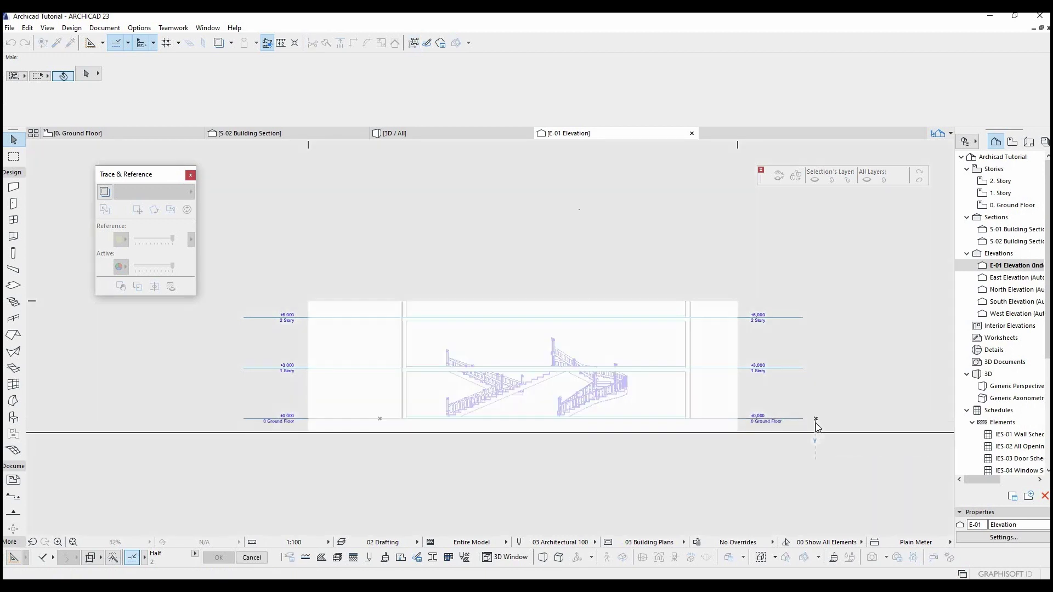
pyautogui.click(817, 432)
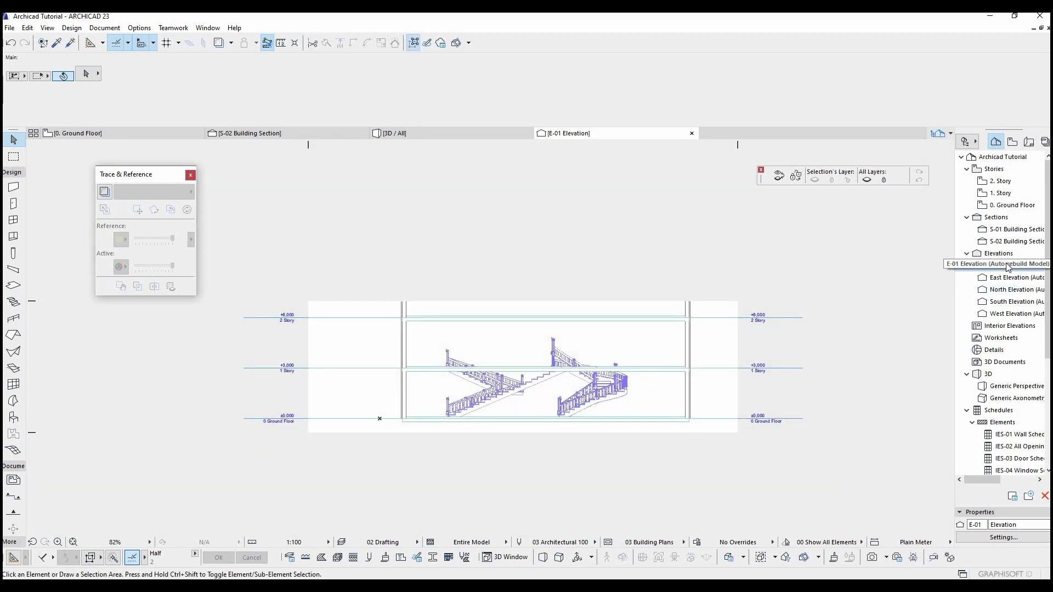
# - Turn on Uniform Pen for both cut and uncut elements in E-01's Model Display settings
pyautogui.rightClick(1002, 269)
pyautogui.click(903, 464)
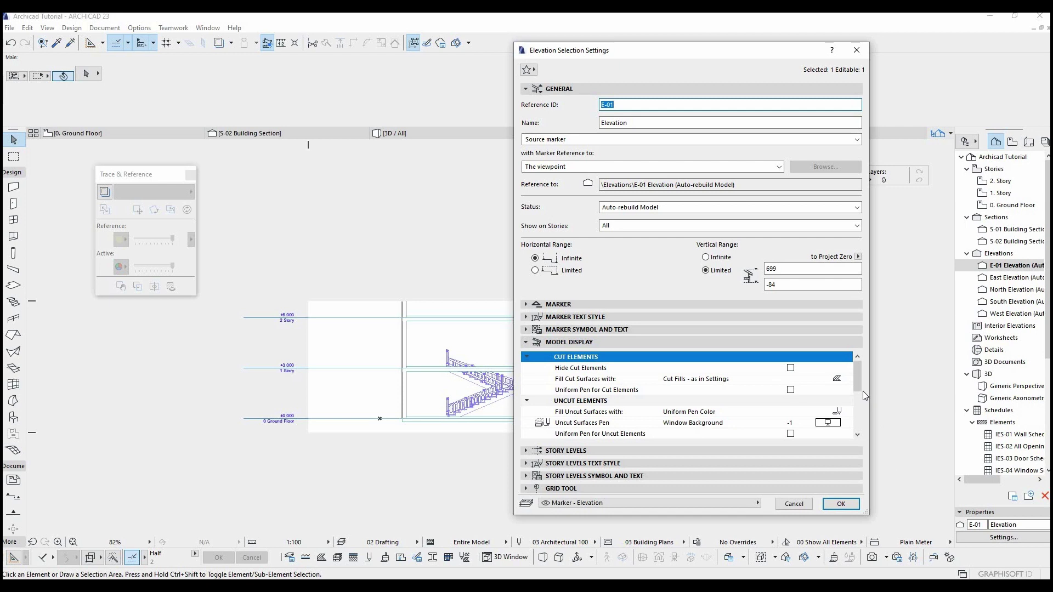
pyautogui.moveTo(860, 374); pyautogui.dragTo(858, 421)
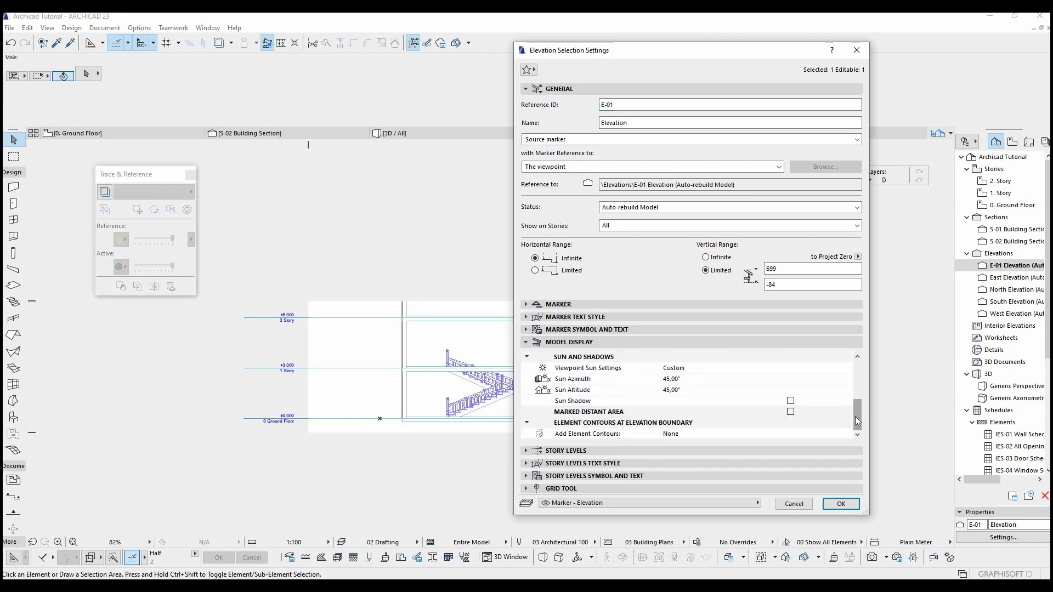
pyautogui.moveTo(856, 417); pyautogui.dragTo(864, 370)
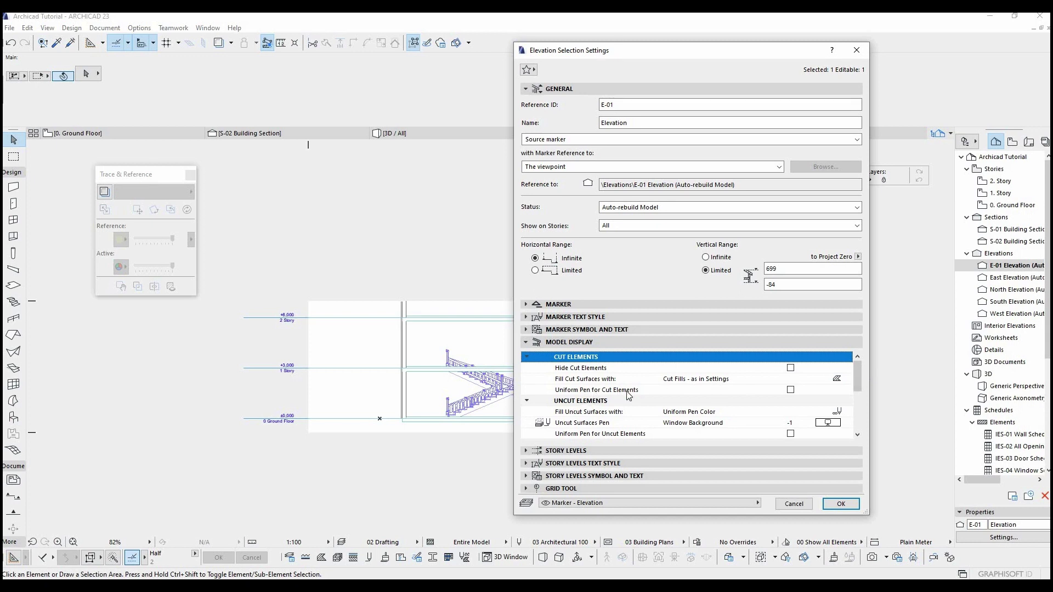
pyautogui.click(790, 390)
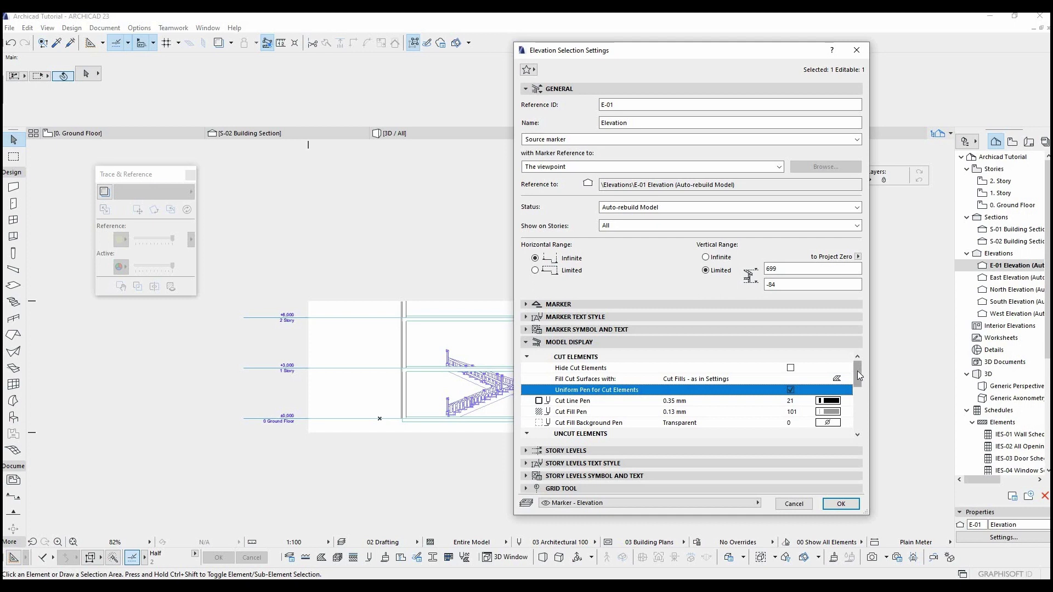
pyautogui.moveTo(858, 371); pyautogui.dragTo(856, 383)
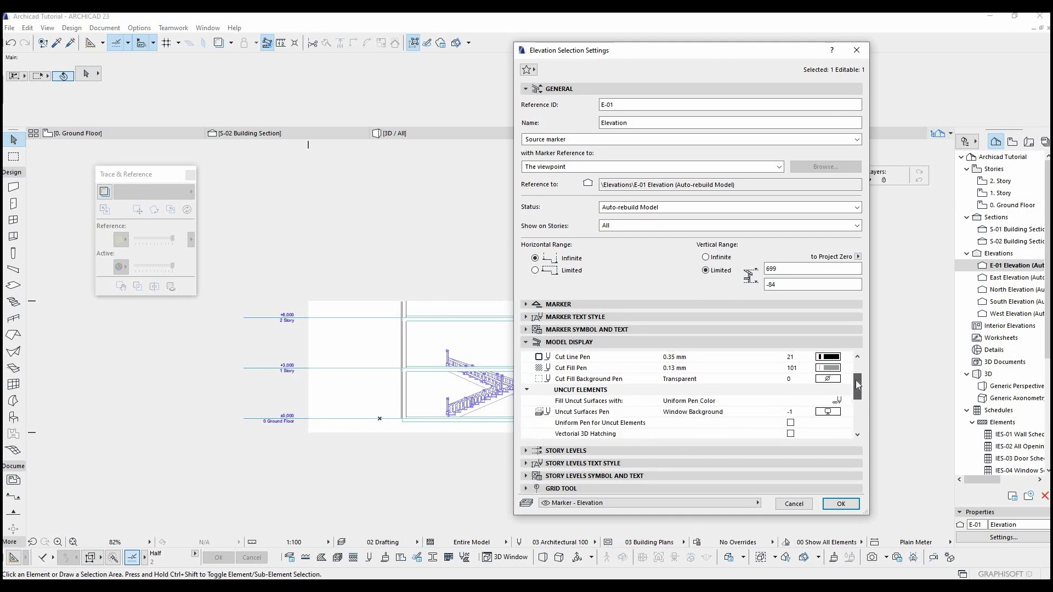
pyautogui.click(790, 423)
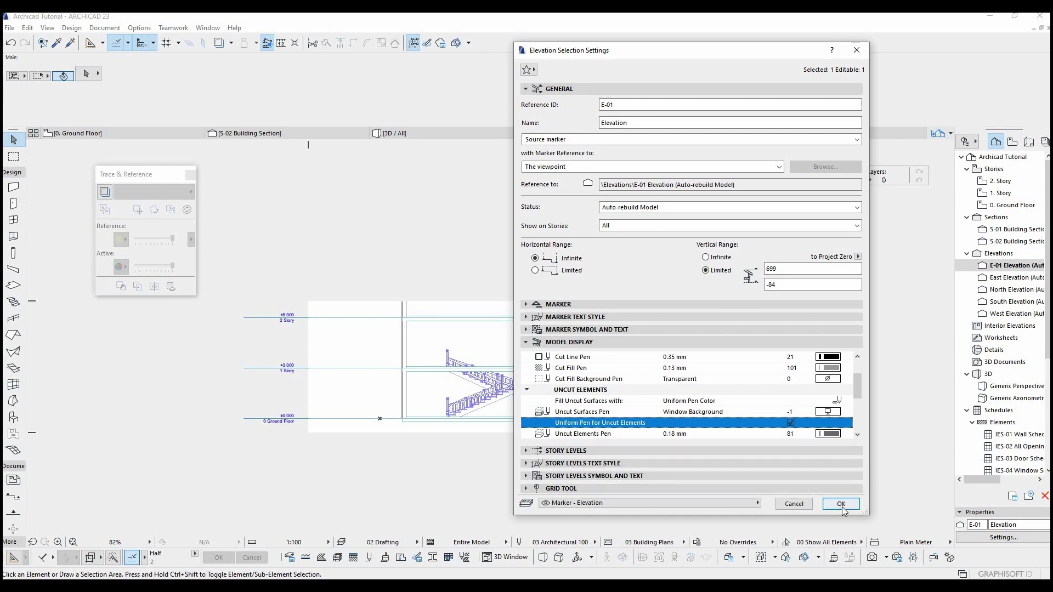
pyautogui.click(842, 505)
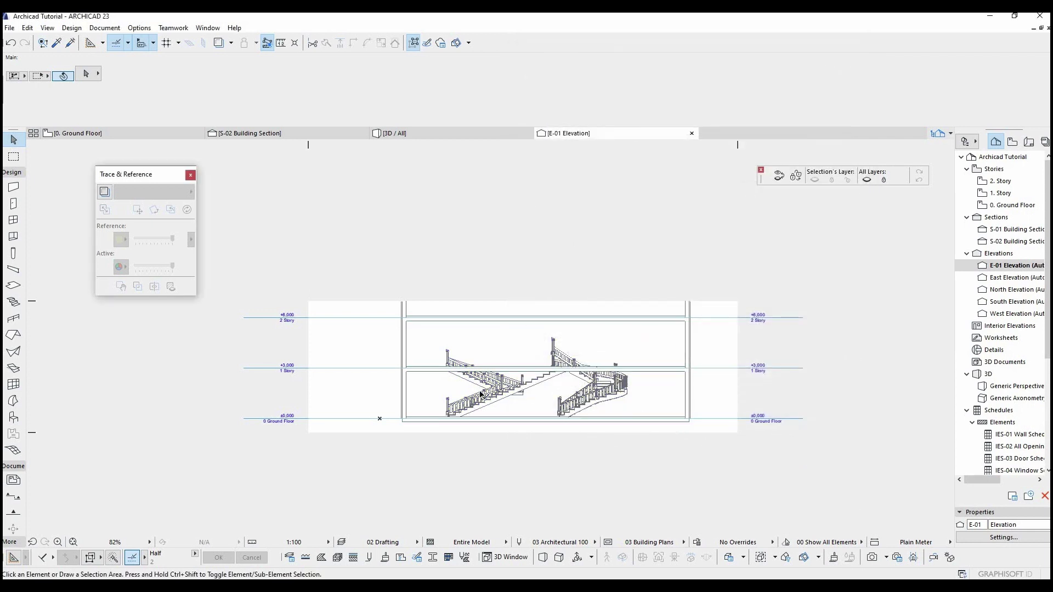
# - Stretch the west and east Ground Floor walls south toward the E-01 elevation line
pyautogui.scroll(3, 481, 394)
pyautogui.moveTo(613, 396); pyautogui.dragTo(598, 401, button='middle')
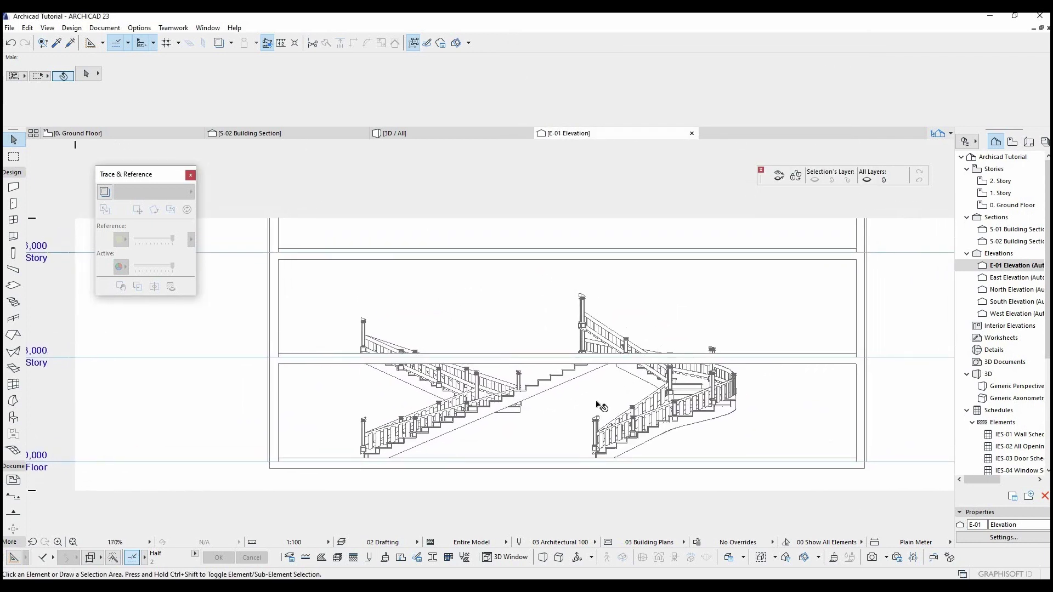
pyautogui.scroll(-1, 594, 396)
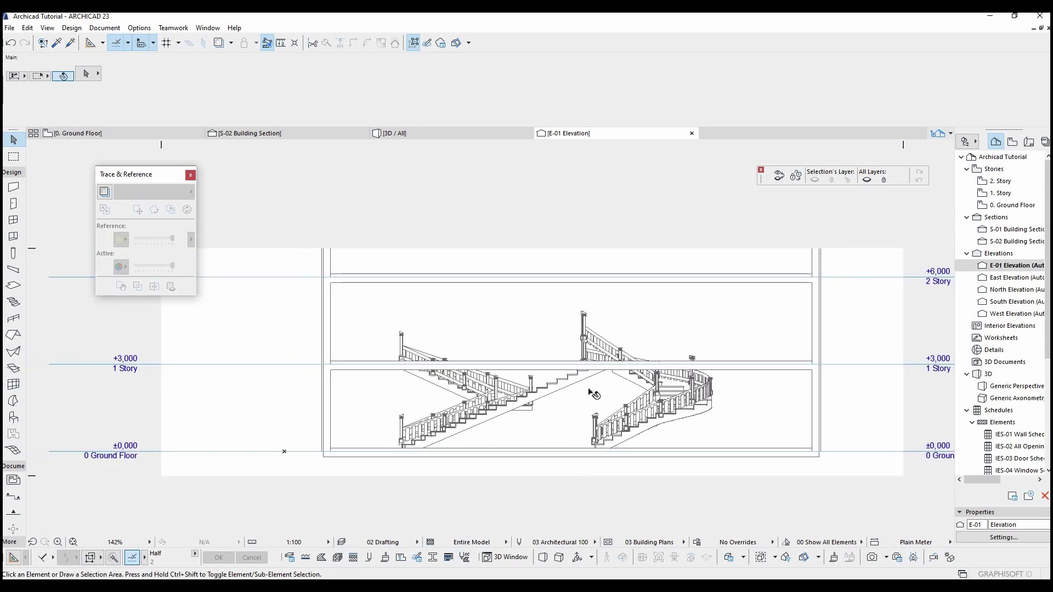
pyautogui.press('F2')
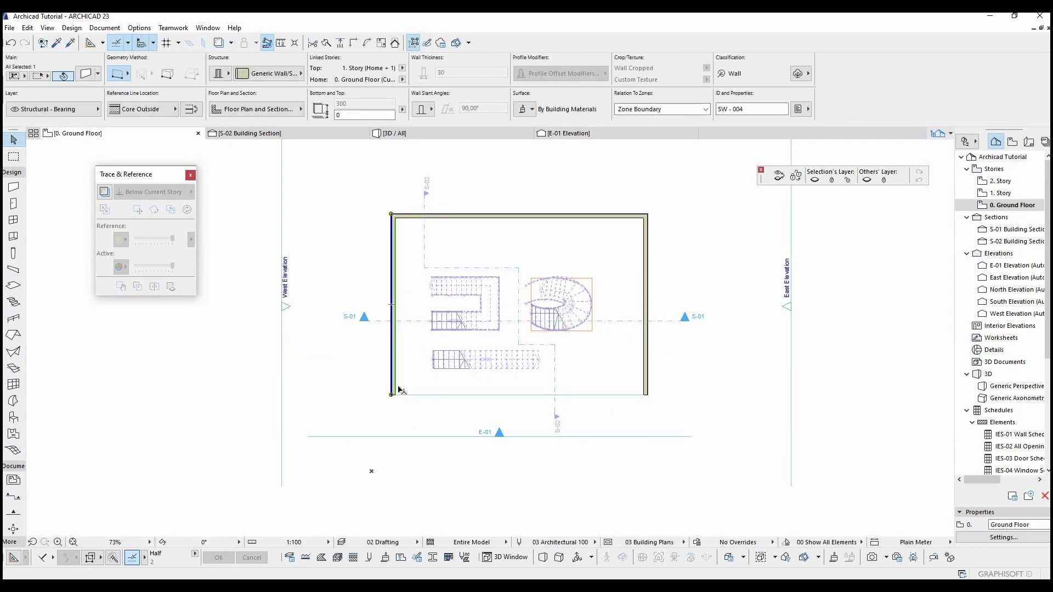
pyautogui.click(406, 448)
pyautogui.press('Escape')
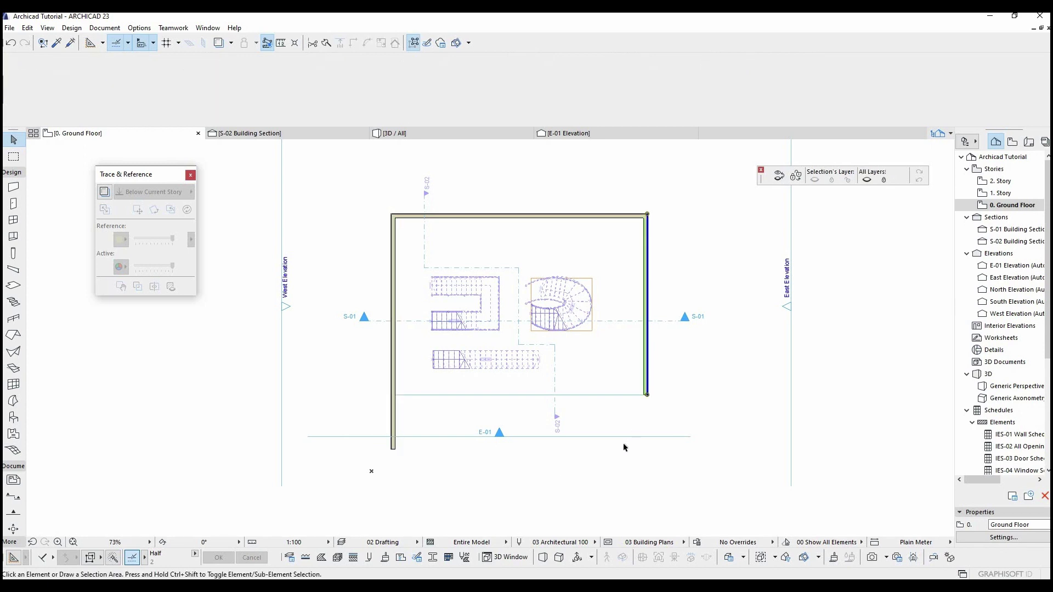
pyautogui.click(648, 445)
pyautogui.click(743, 383)
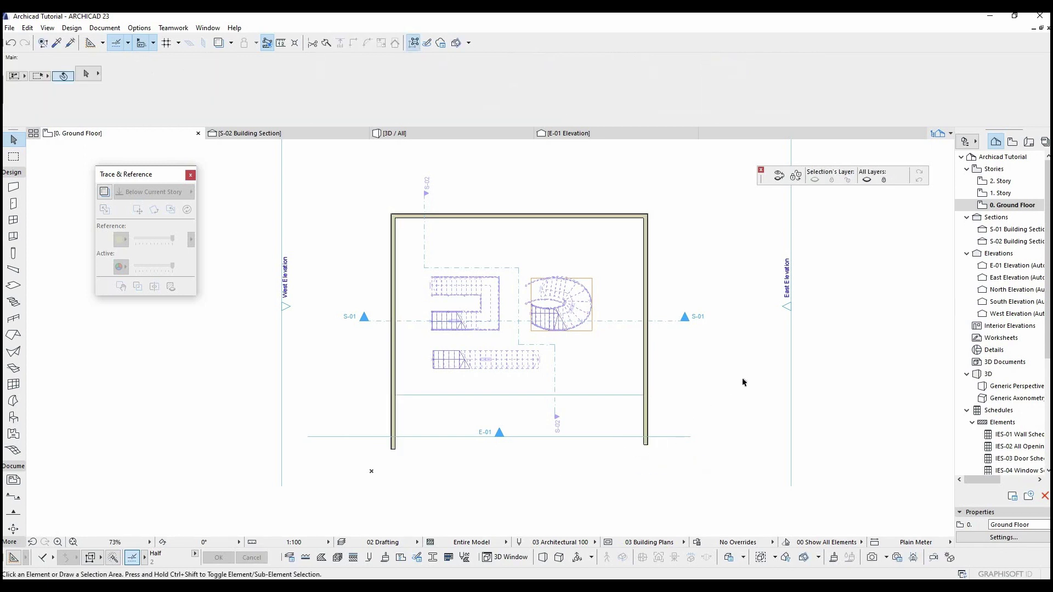
pyautogui.doubleClick(996, 267)
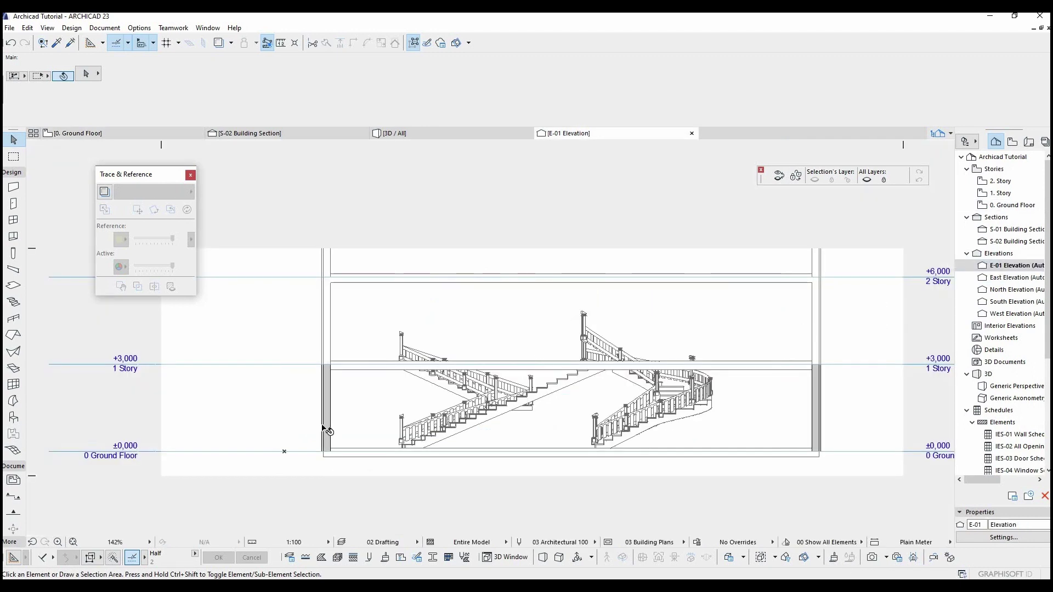
# - In E-01's Elevation Settings, fill cut surfaces with Uniform Surface
pyautogui.scroll(3, 283, 443)
pyautogui.rightClick(992, 267)
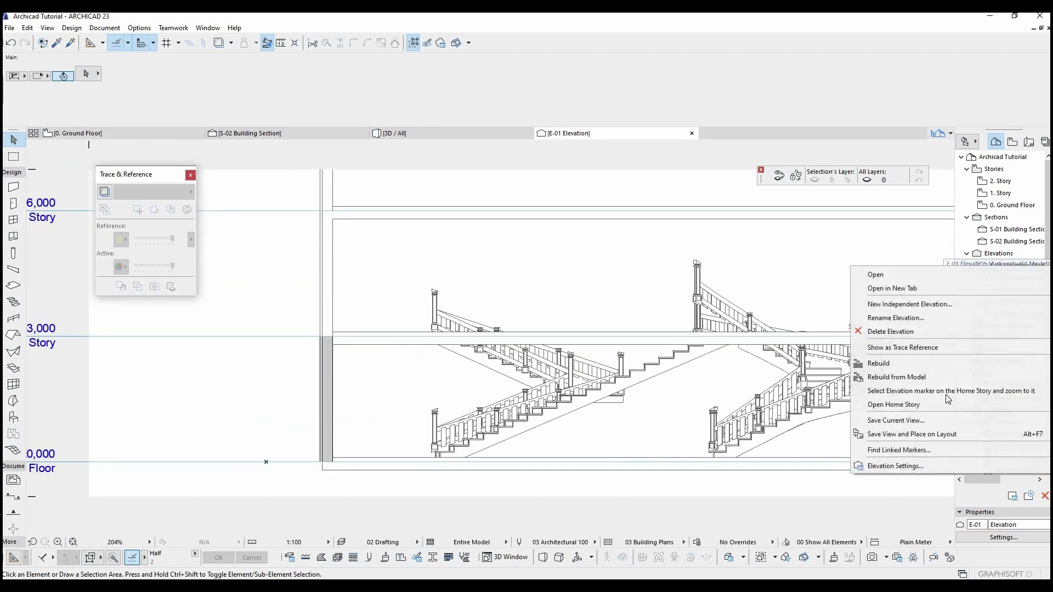
pyautogui.click(900, 466)
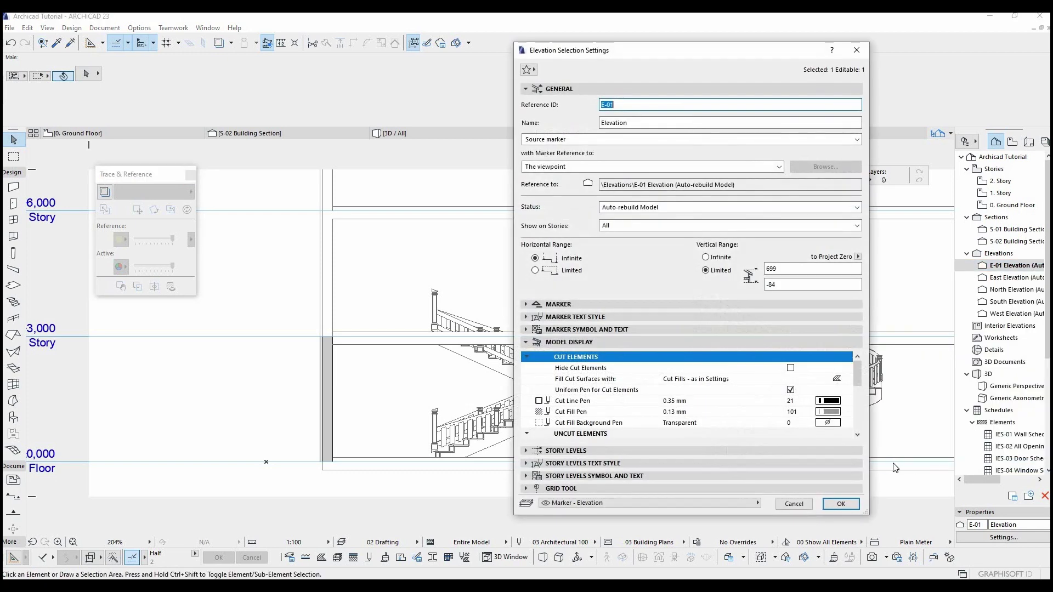
pyautogui.click(847, 379)
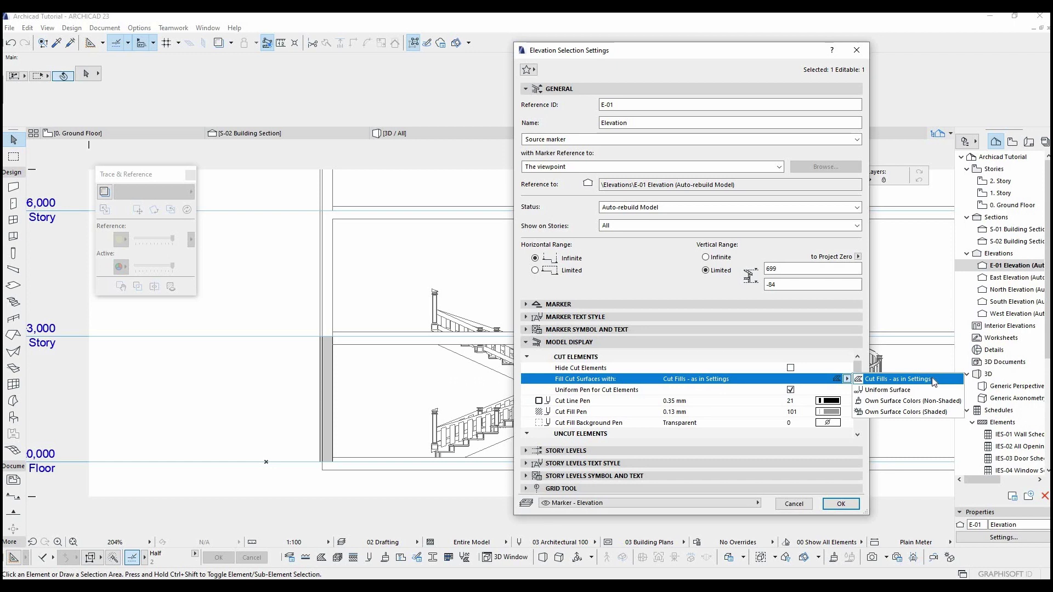
pyautogui.click(900, 390)
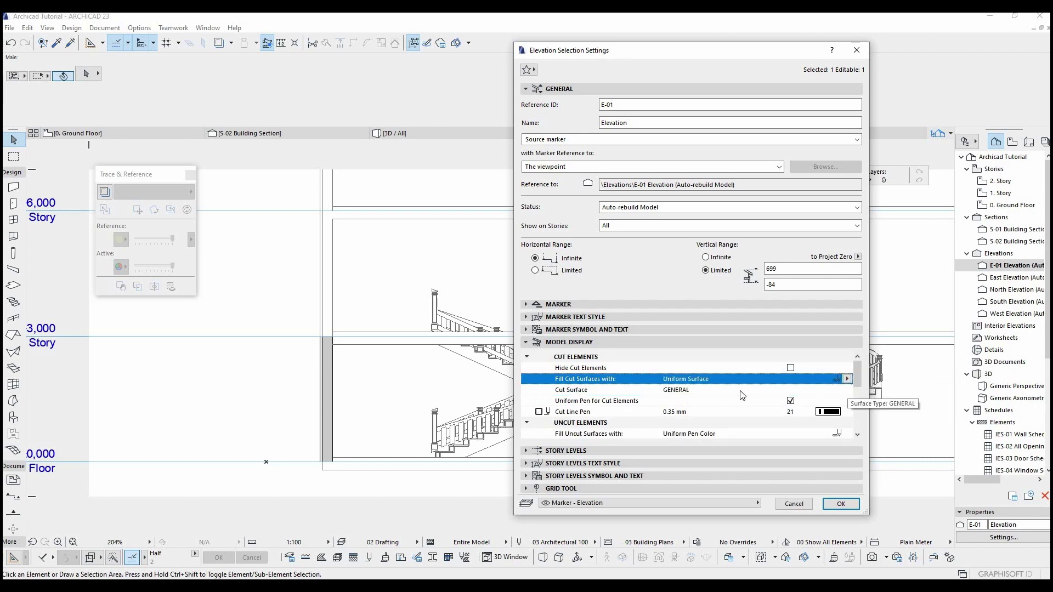
# - Choose Air as E-01's cut surface, apply, and return to the Ground Floor plan
pyautogui.moveTo(859, 377); pyautogui.dragTo(865, 385)
pyautogui.click(849, 382)
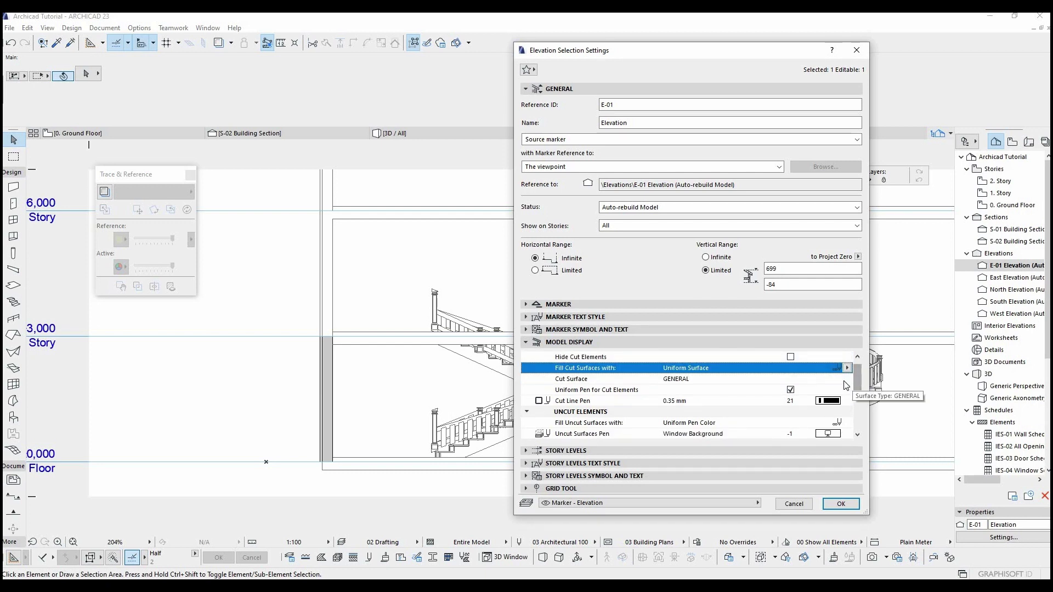
pyautogui.click(849, 383)
pyautogui.press('Escape')
pyautogui.click(847, 379)
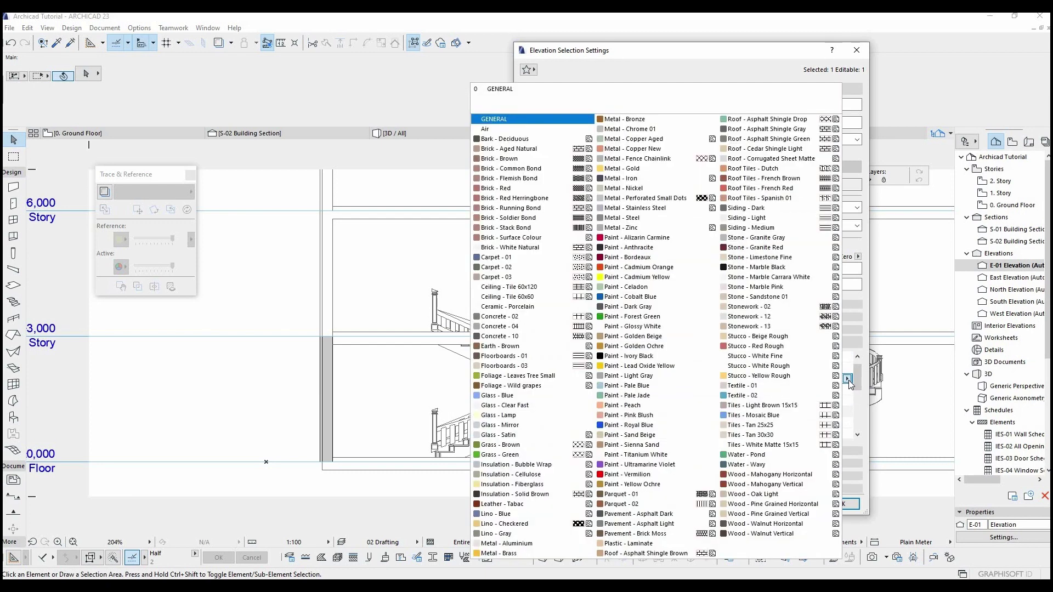
pyautogui.click(485, 129)
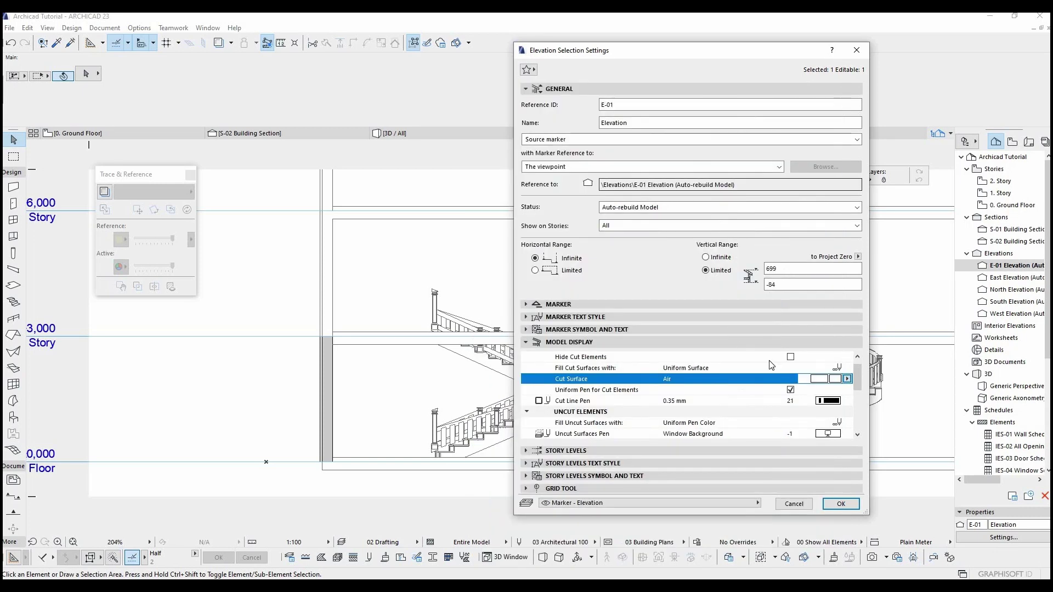
pyautogui.moveTo(859, 371); pyautogui.dragTo(862, 398)
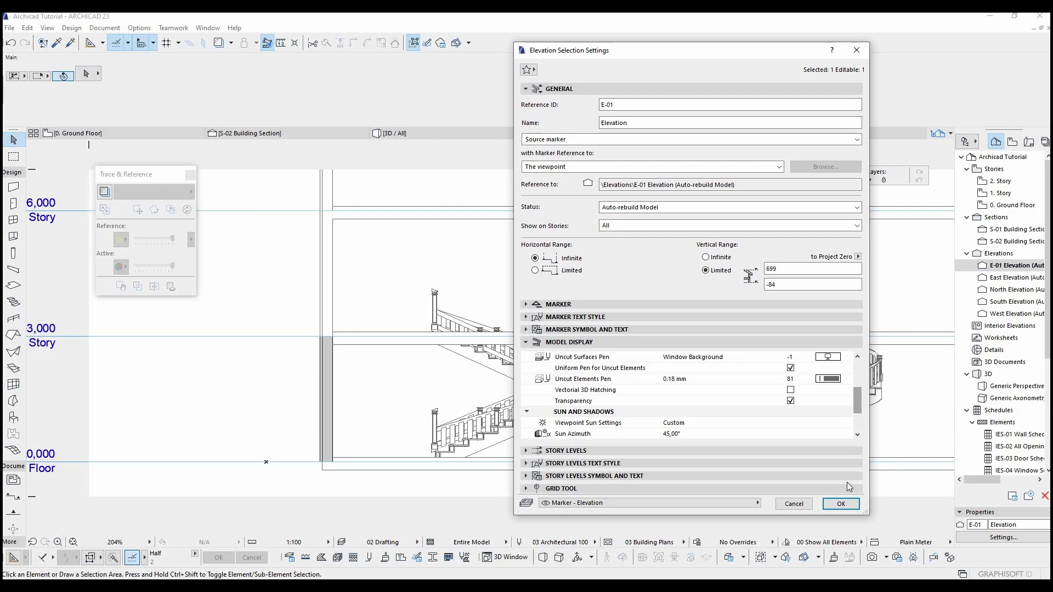
pyautogui.click(841, 504)
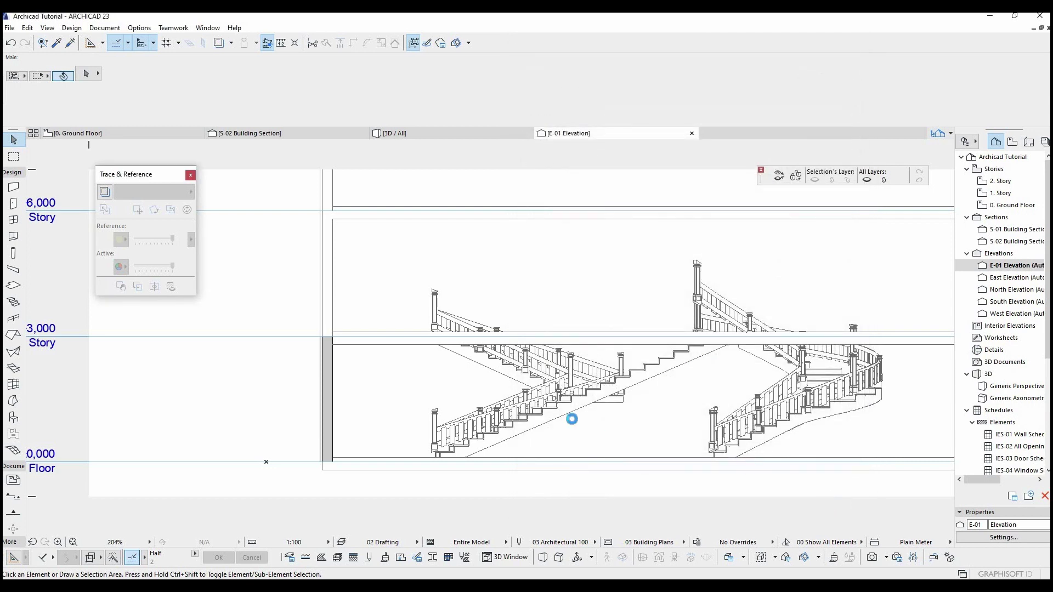
pyautogui.scroll(-3, 570, 393)
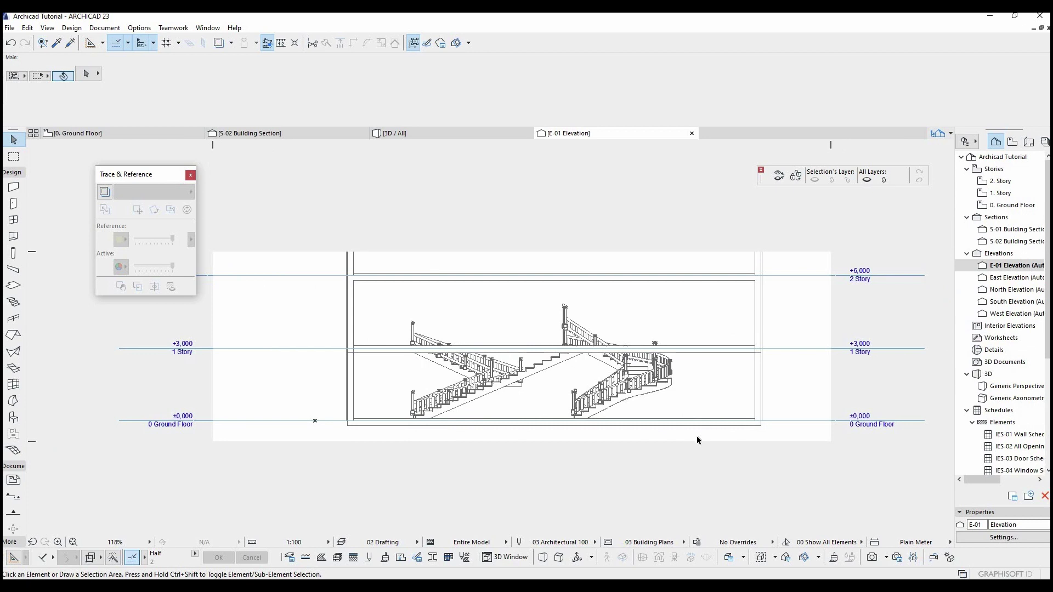
pyautogui.press('F2')
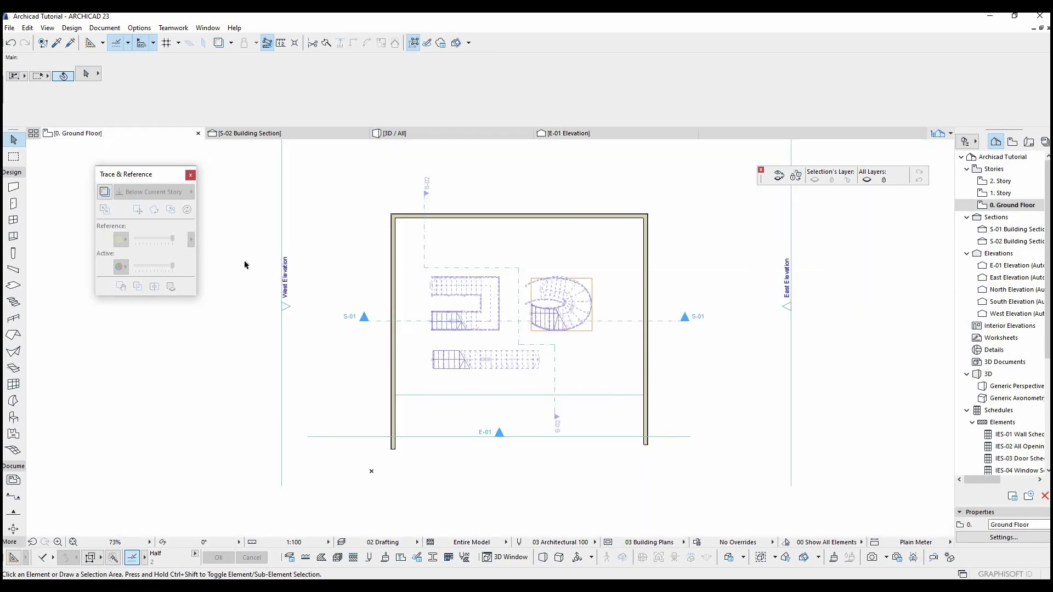
# - Place three 90×150 windows along the north wall
pyautogui.click(13, 220)
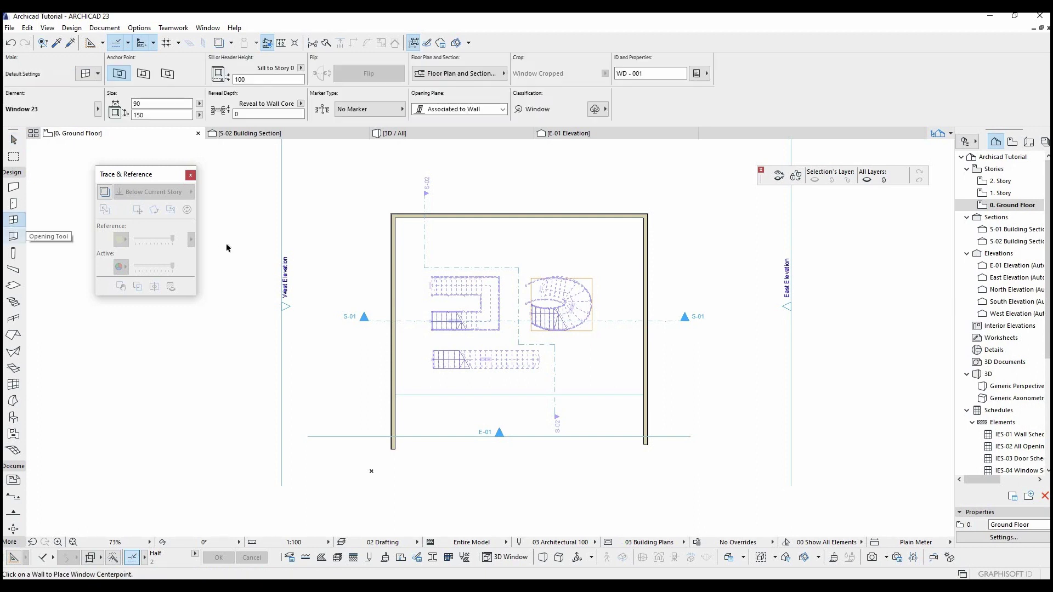
pyautogui.click(457, 213)
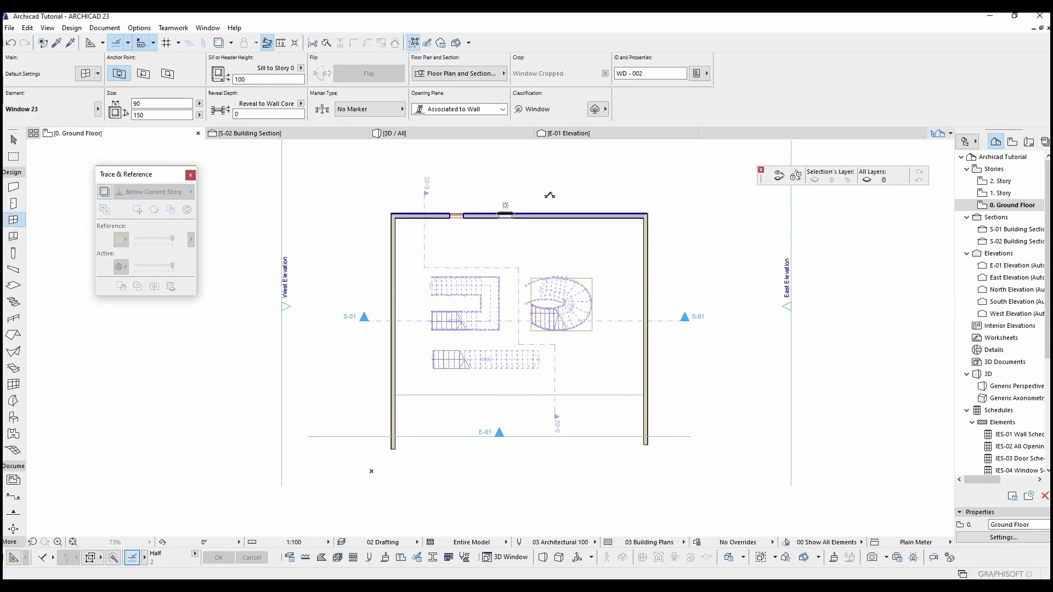
pyautogui.click(505, 214)
pyautogui.click(566, 215)
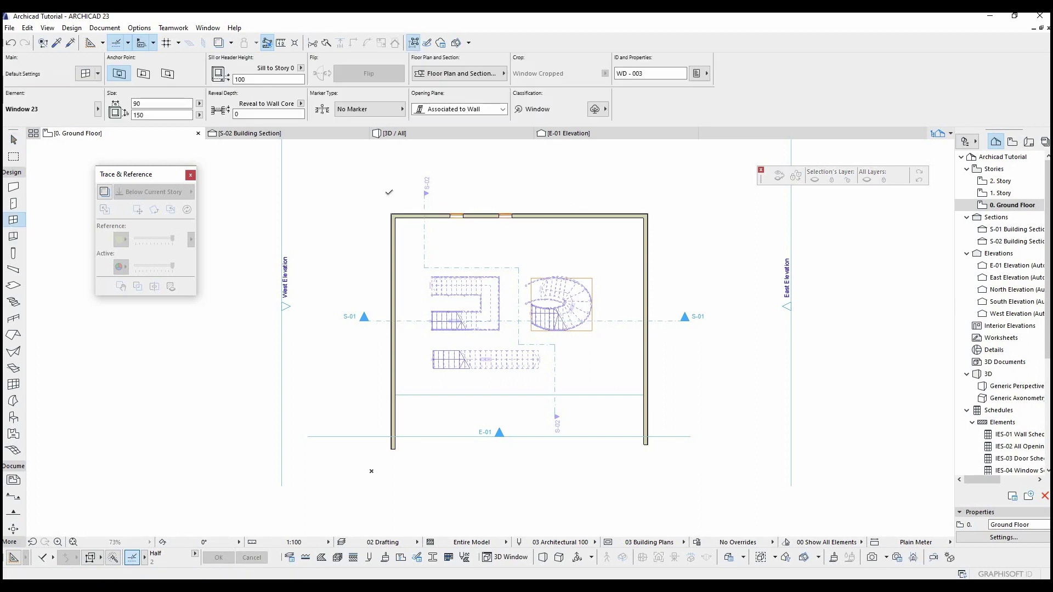
# - Add a 90×210 door near the north wall's right end
pyautogui.click(14, 204)
pyautogui.click(626, 214)
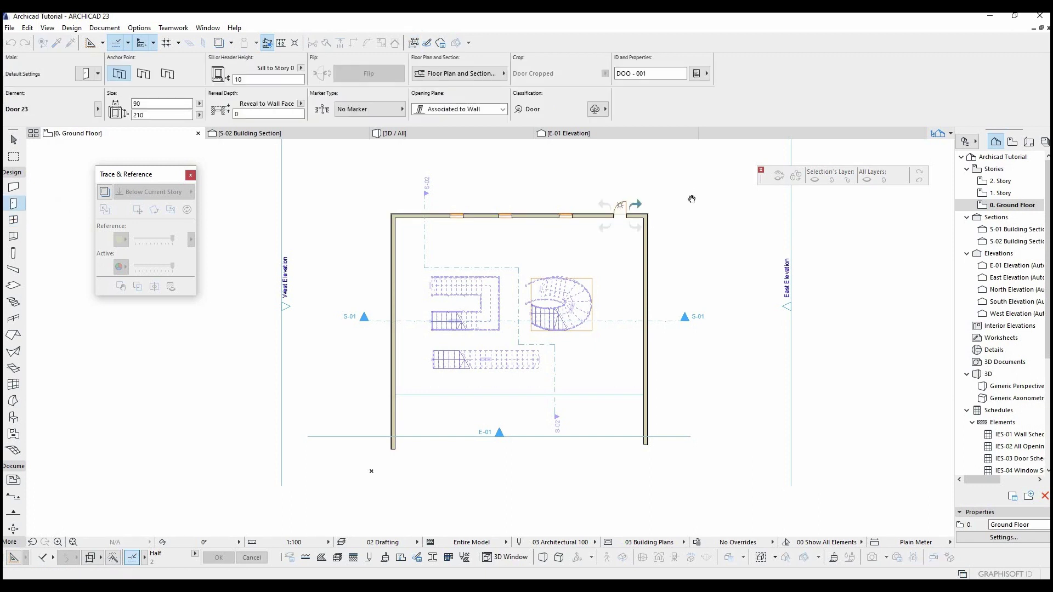
pyautogui.scroll(5, 575, 193)
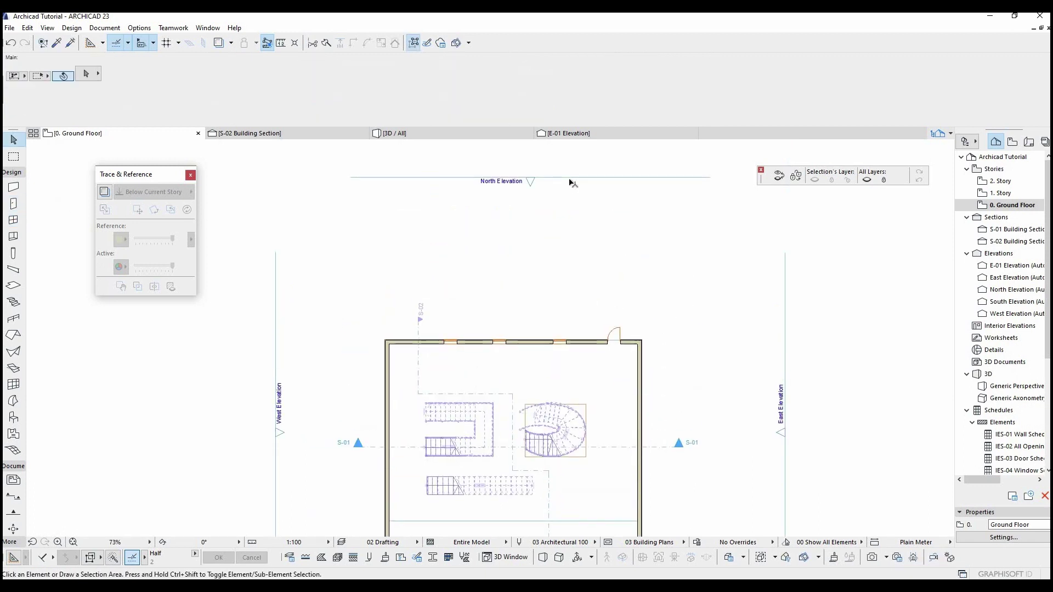
# - Open the North Elevation with current view settings and pan to the windows
pyautogui.keyDown('shift'); pyautogui.click(568, 178); pyautogui.keyUp('shift')
pyautogui.rightClick(570, 179)
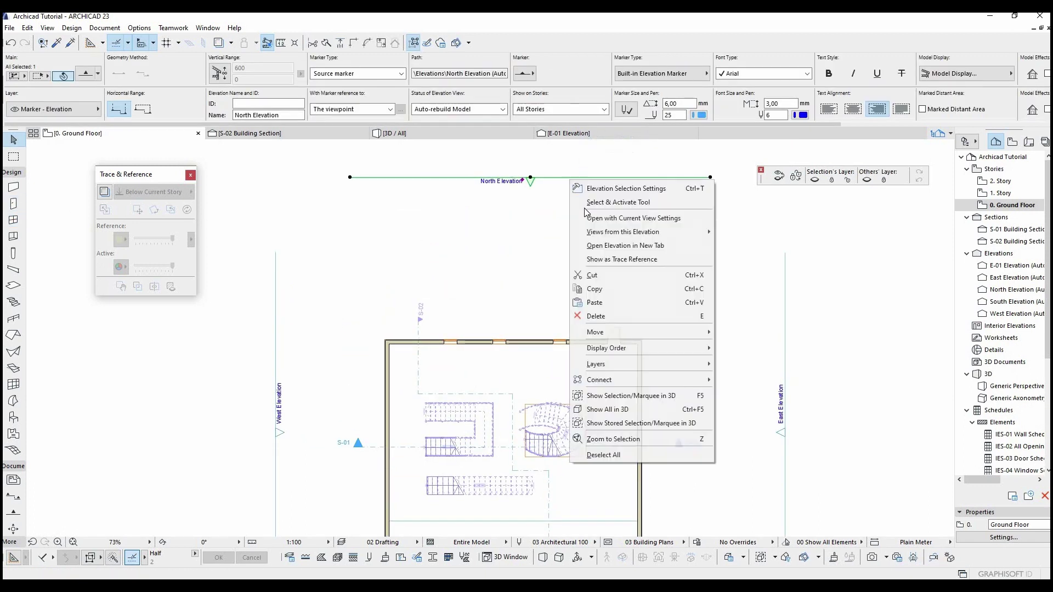
pyautogui.click(620, 218)
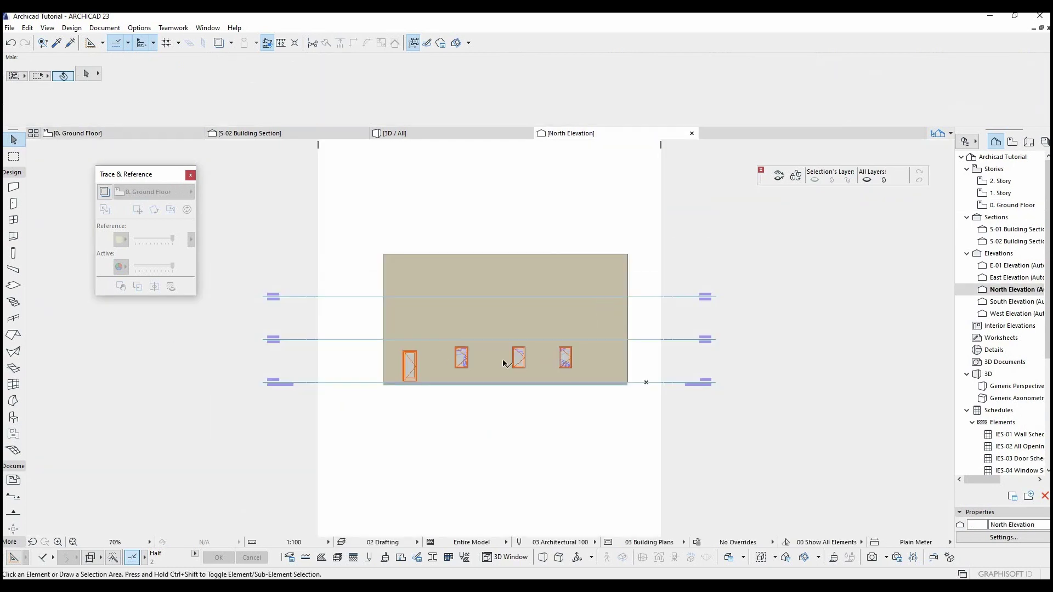
pyautogui.scroll(3, 422, 332)
pyautogui.moveTo(460, 312); pyautogui.dragTo(446, 357, button='middle')
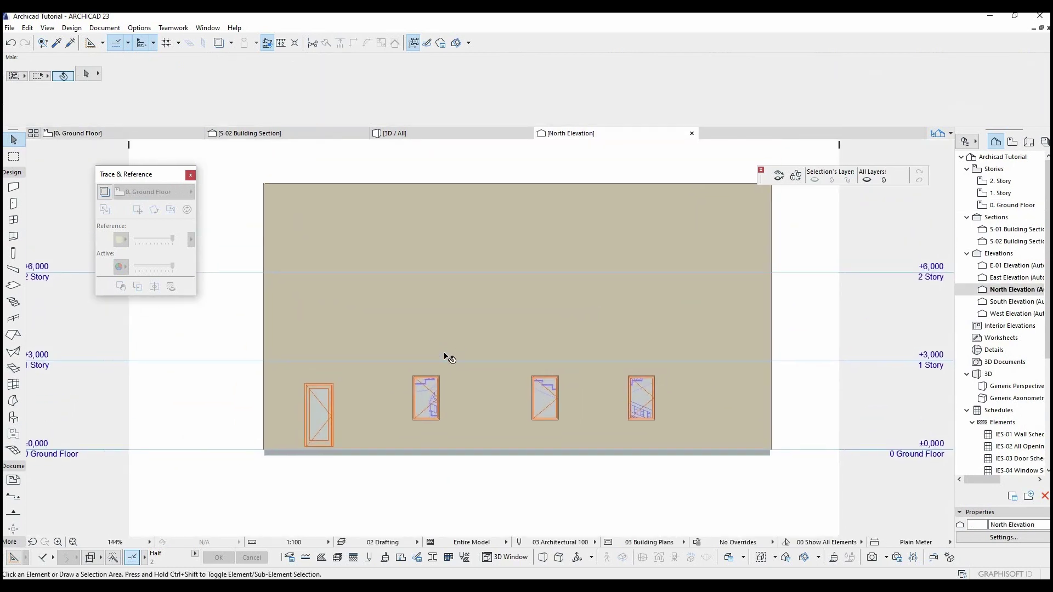
# - Check the stair railing showing through a window, then open North Elevation's settings
pyautogui.click(418, 398)
pyautogui.press('Escape')
pyautogui.scroll(5, 413, 400)
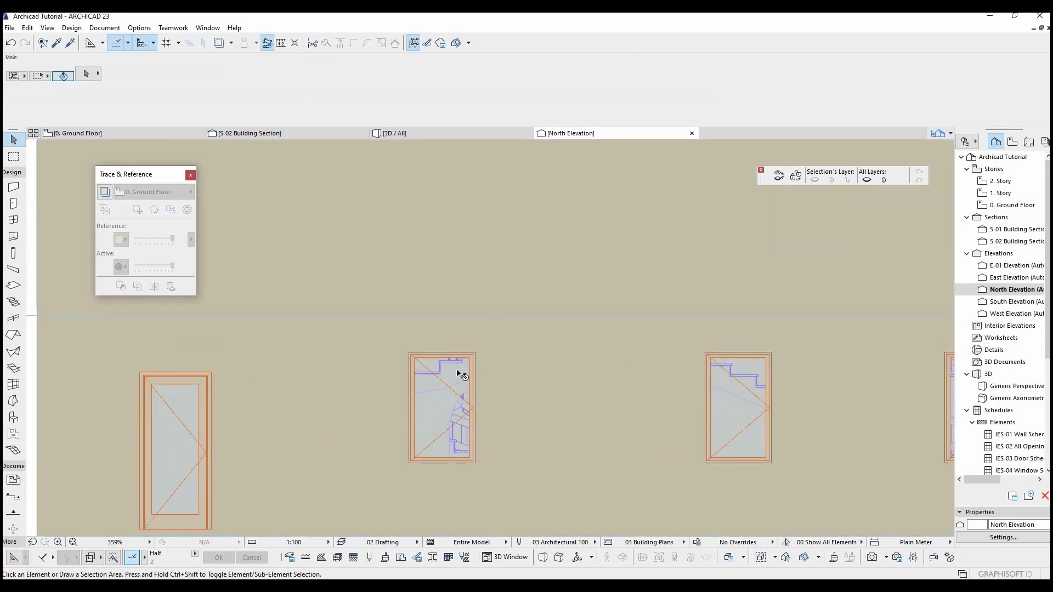
pyautogui.rightClick(996, 290)
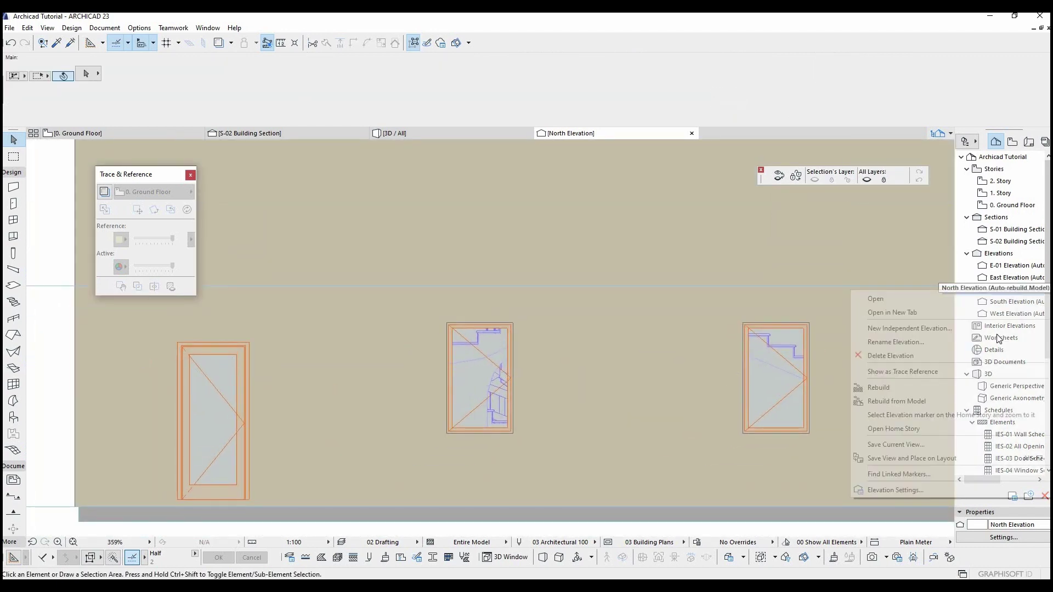
pyautogui.click(940, 484)
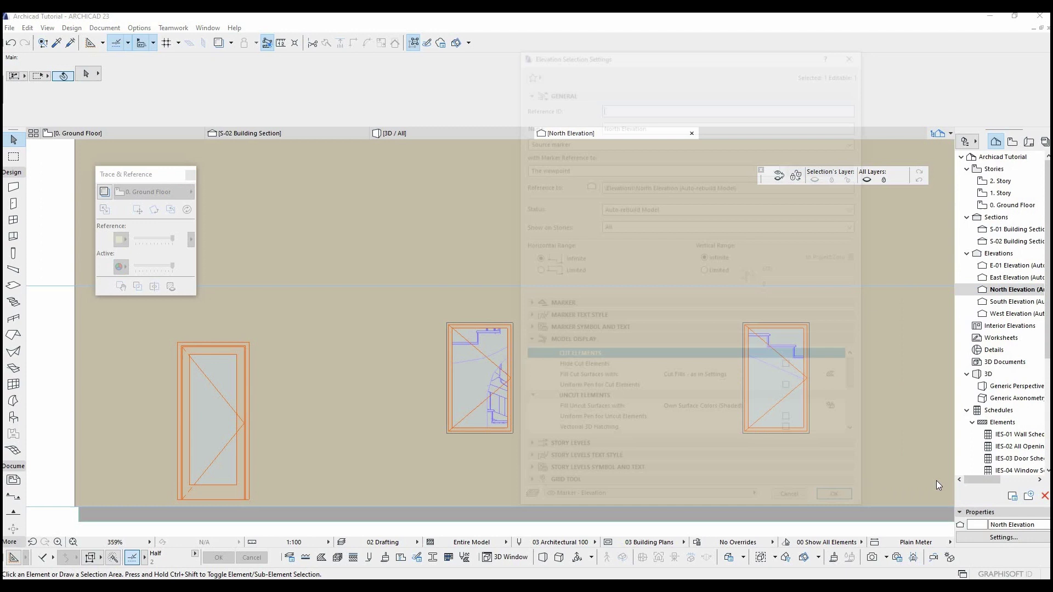
# - Uncheck Transparency in the North Elevation's Model Display and apply
pyautogui.moveTo(860, 388)
pyautogui.mouseDown()
pyautogui.moveTo(856, 424)
pyautogui.moveTo(853, 397)
pyautogui.mouseUp()
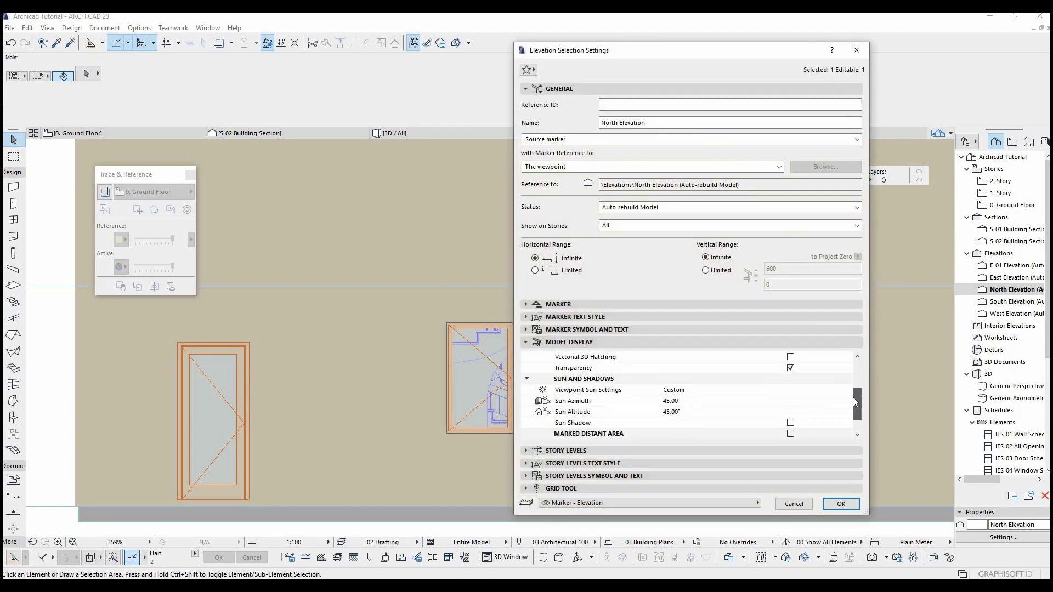
pyautogui.click(794, 370)
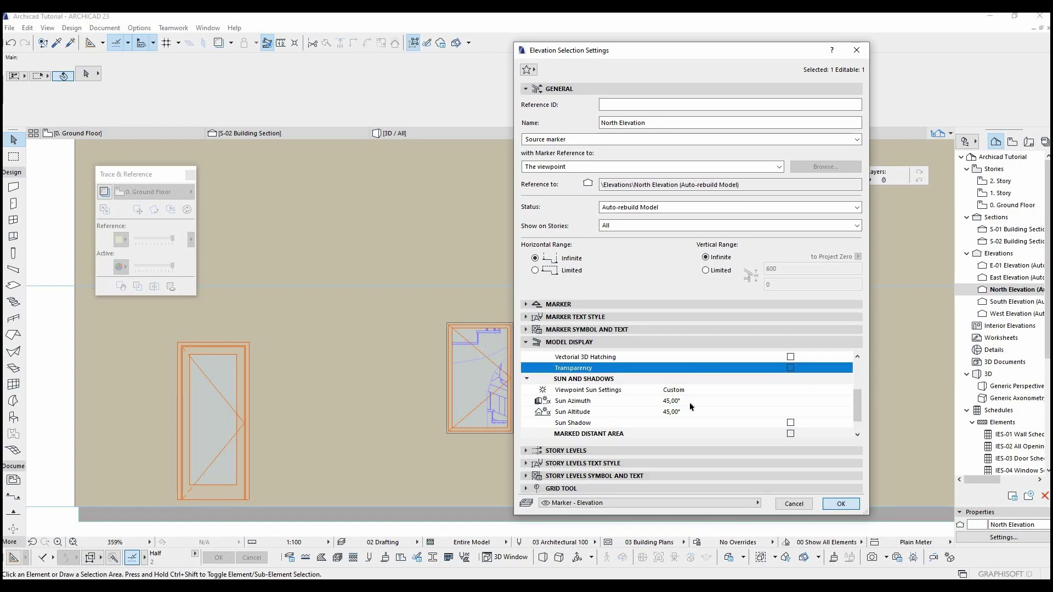
pyautogui.click(841, 503)
pyautogui.scroll(-5, 621, 364)
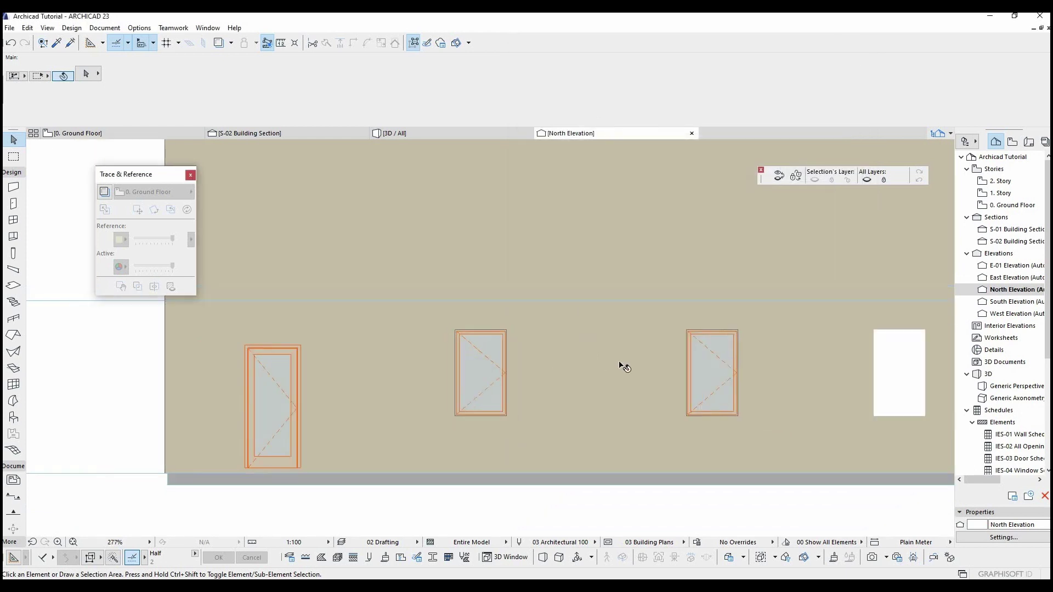
# - Select the three ground-floor windows and multiply them with home story set by elevation
pyautogui.click(699, 365)
pyautogui.keyDown('shift'); pyautogui.click(602, 364); pyautogui.keyUp('shift')
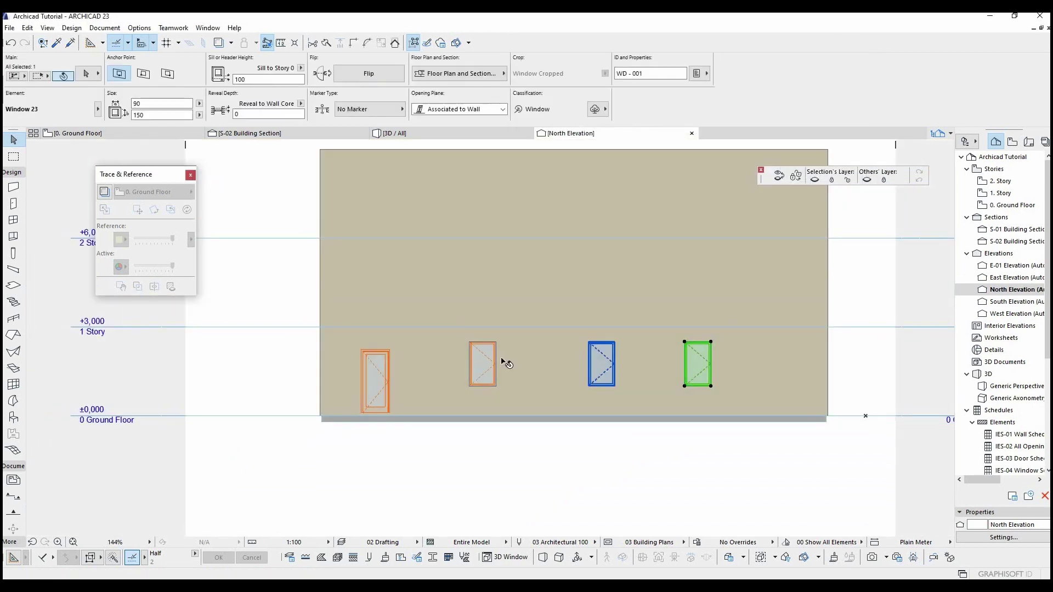
pyautogui.keyDown('shift'); pyautogui.click(483, 362); pyautogui.keyUp('shift')
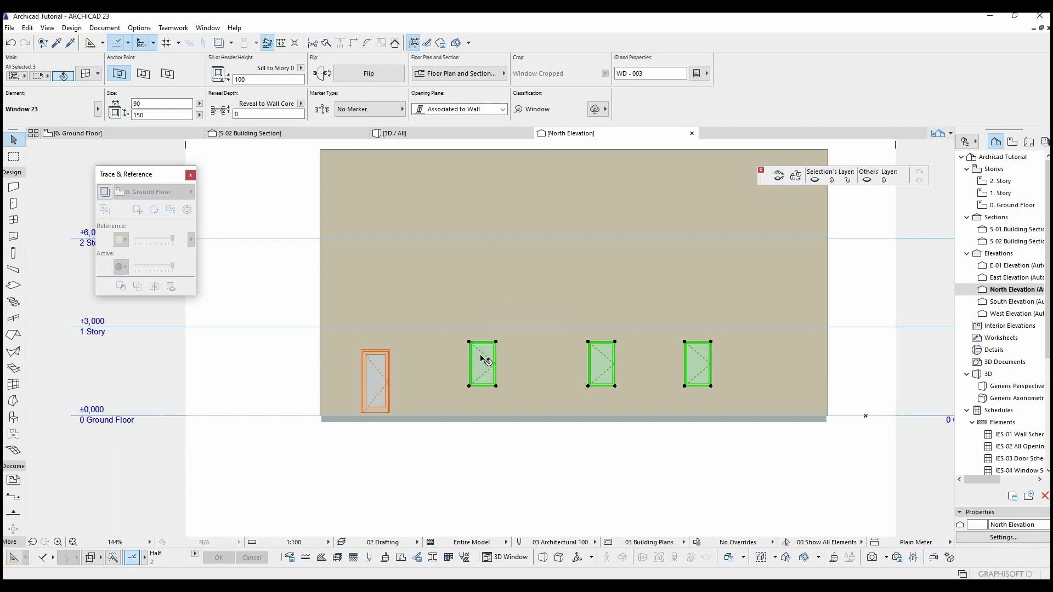
pyautogui.hotkey('ctrl', 'u')
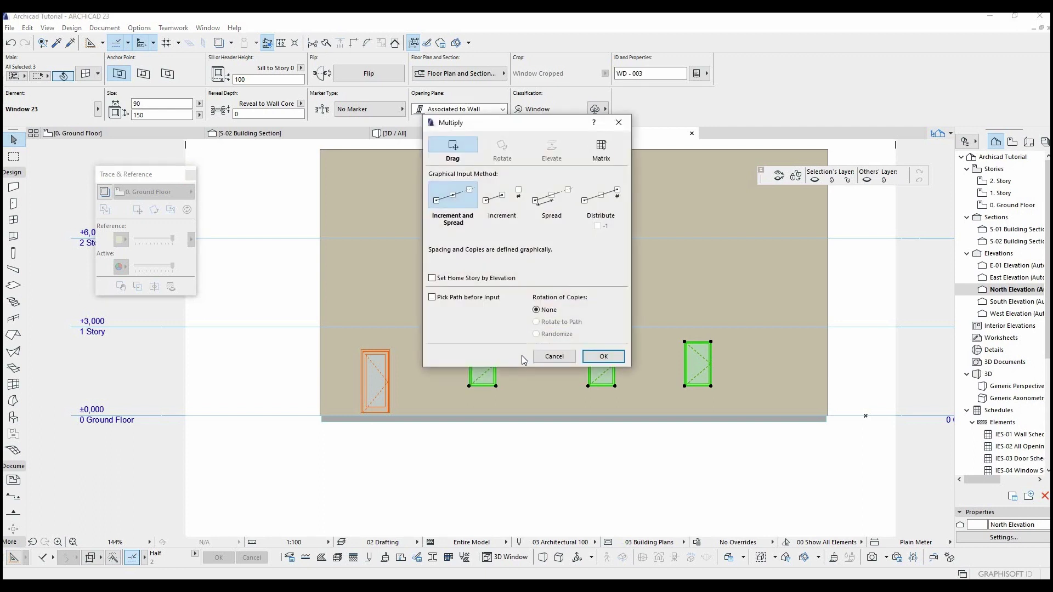
pyautogui.click(444, 279)
pyautogui.click(602, 356)
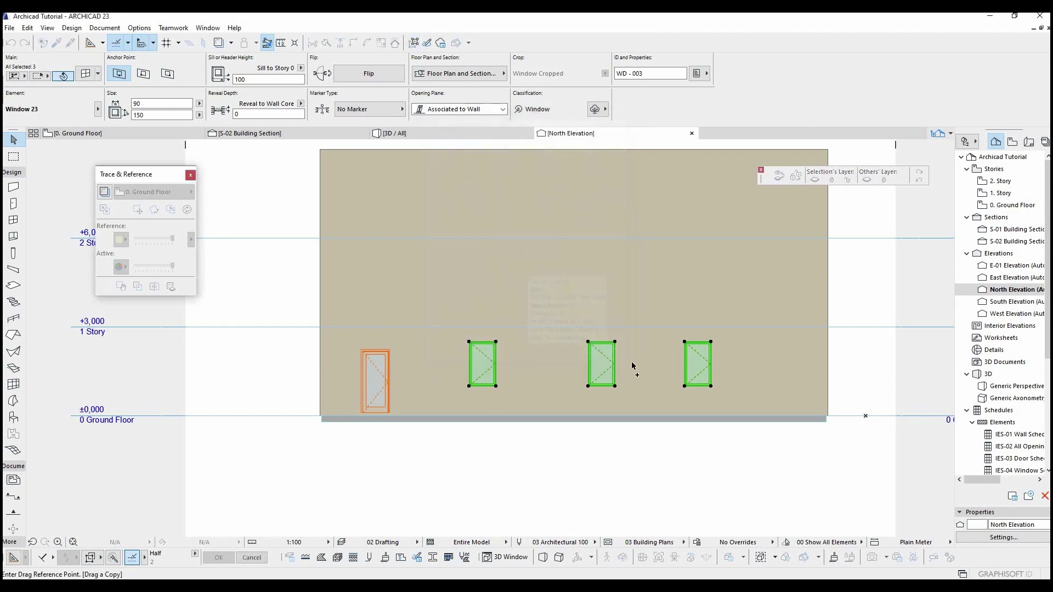
# - Place the window copies 300 higher on the 1. Story
pyautogui.click(648, 368)
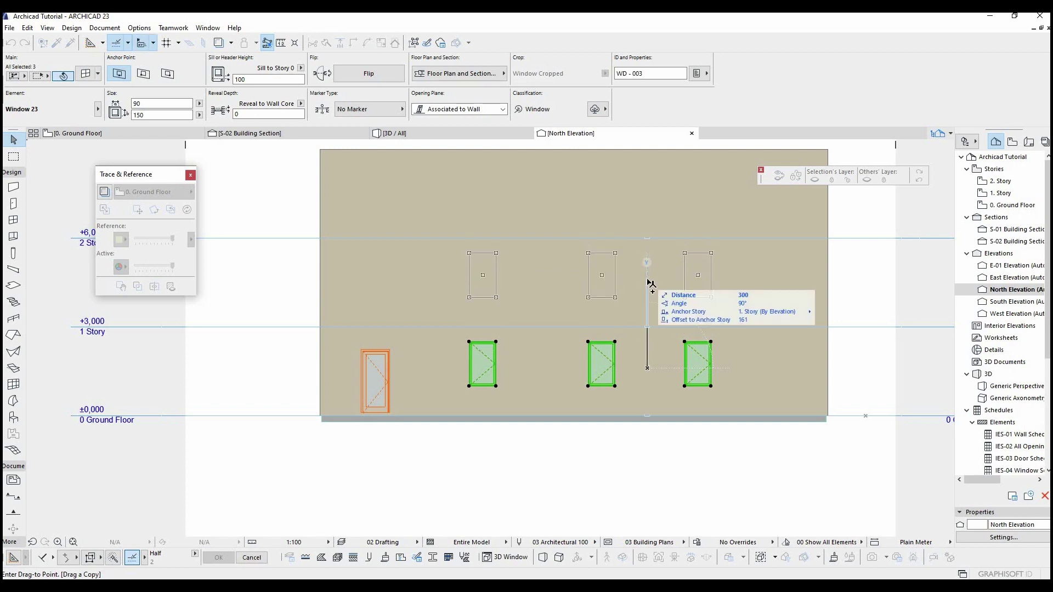
pyautogui.click(651, 283)
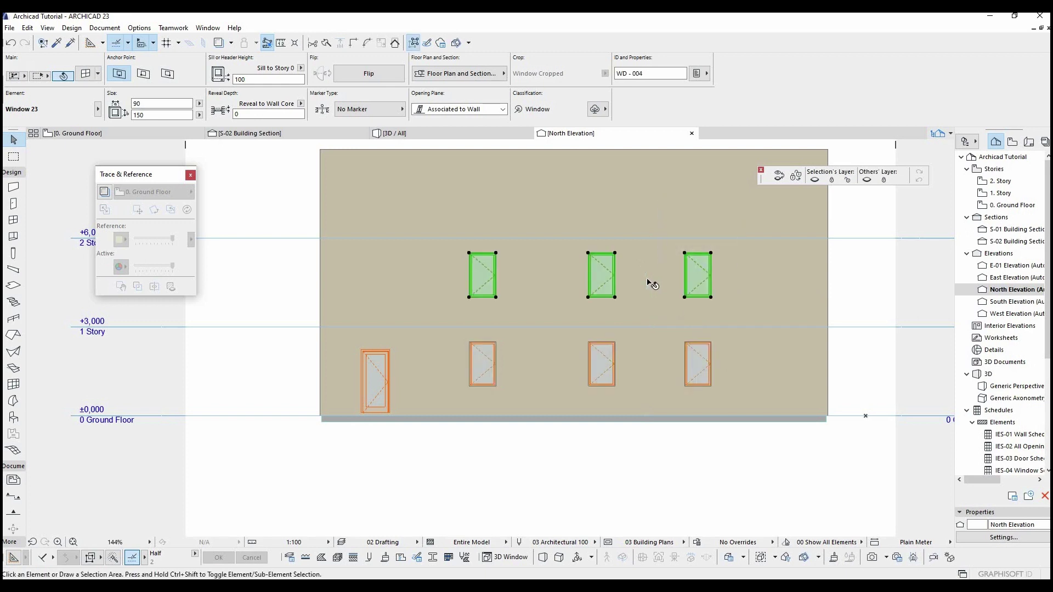
pyautogui.press('Escape')
pyautogui.moveTo(644, 278); pyautogui.dragTo(647, 324, button='middle')
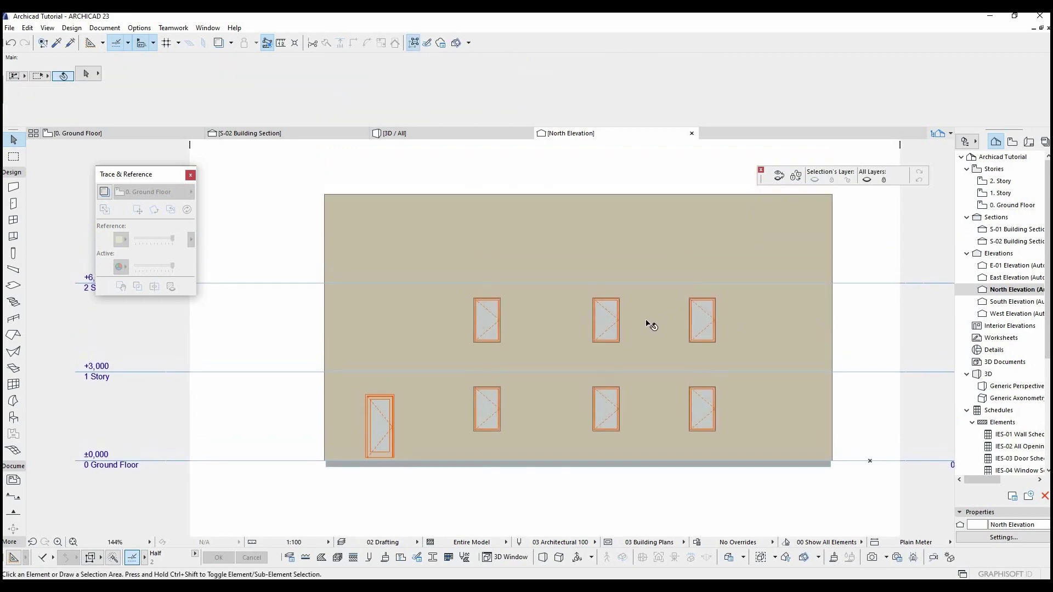